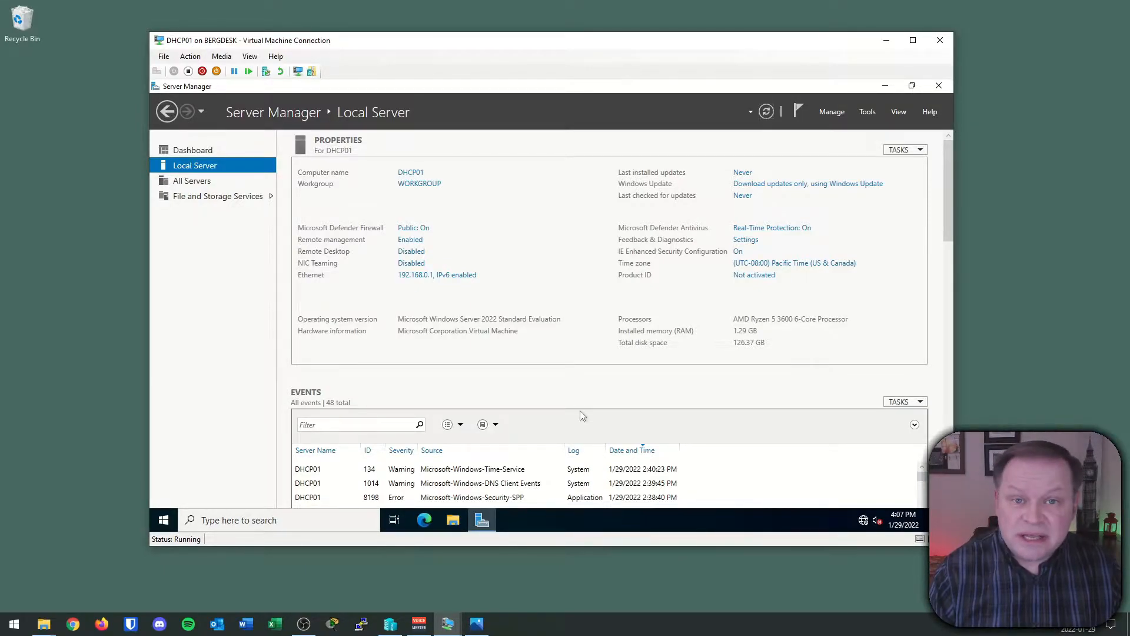
# Review the computer name, workgroup and Ethernet address in the local server's properties.
pyautogui.click(77, 328)
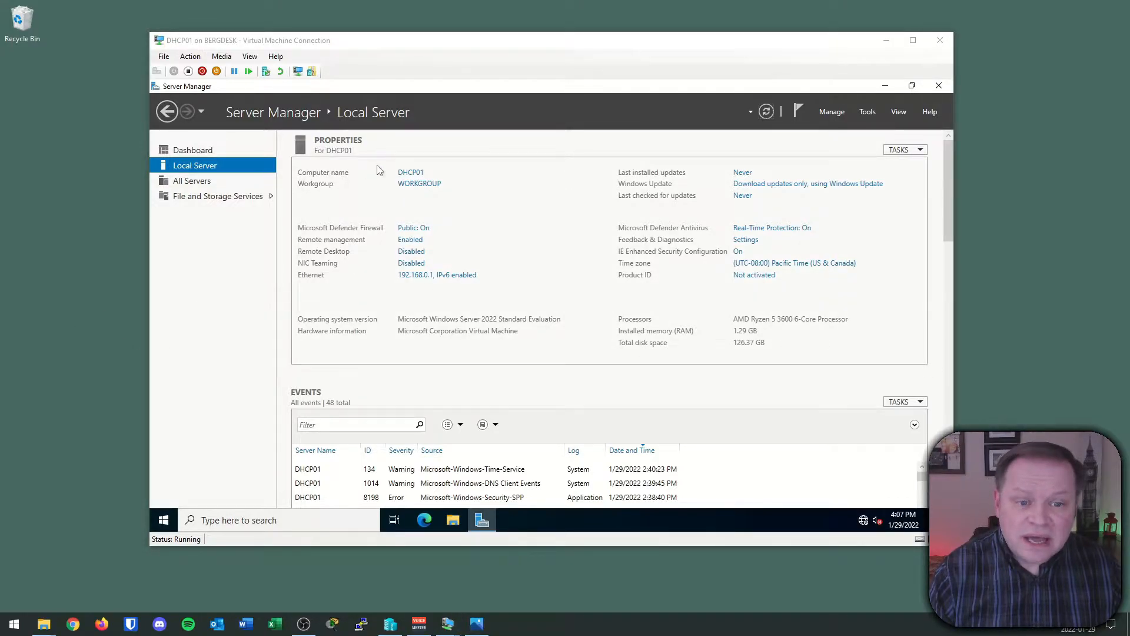
pyautogui.hotkey('ctrl', '2')
pyautogui.moveTo(384, 160)
pyautogui.mouseDown()
pyautogui.moveTo(457, 195)
pyautogui.moveTo(442, 165)
pyautogui.mouseUp()
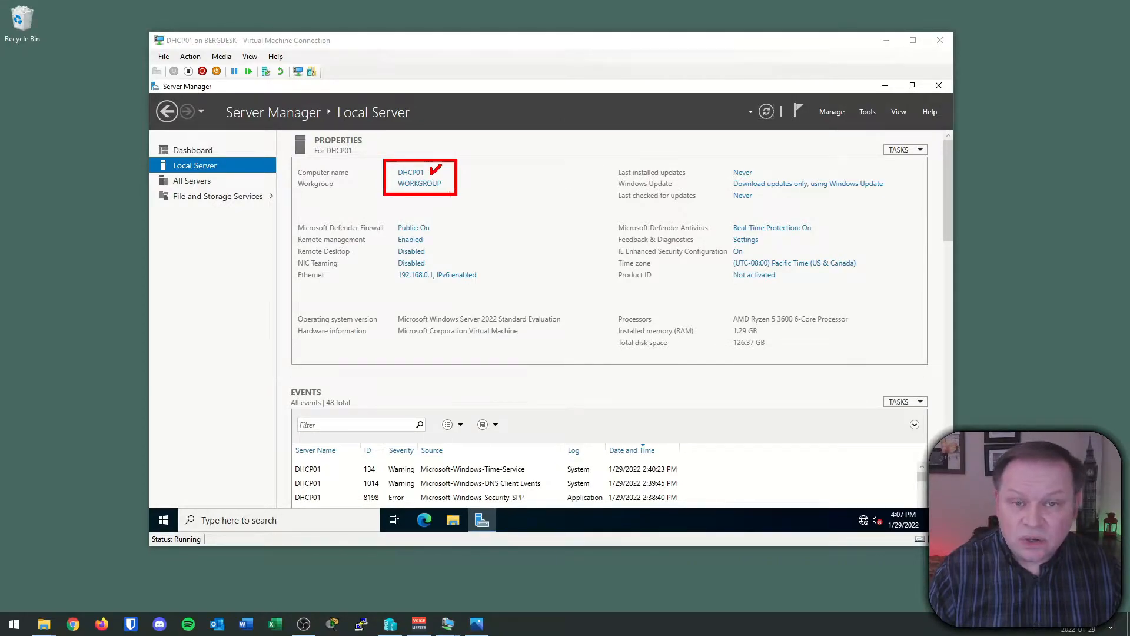
pyautogui.moveTo(337, 192)
pyautogui.mouseDown()
pyautogui.moveTo(375, 189)
pyautogui.moveTo(360, 182)
pyautogui.mouseUp()
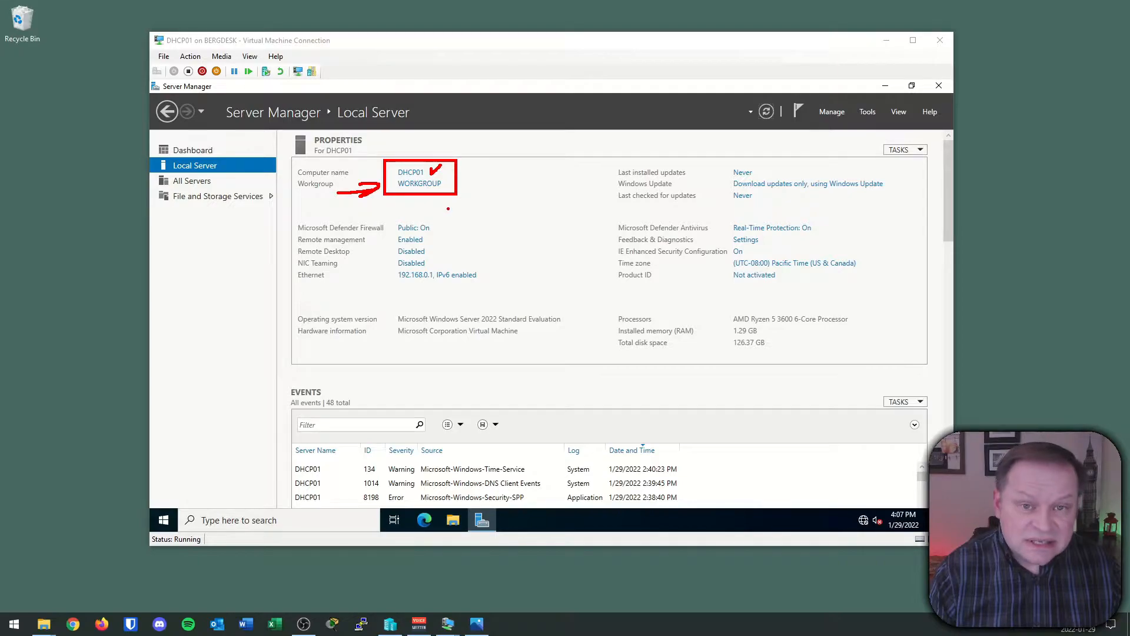
pyautogui.moveTo(430, 259)
pyautogui.mouseDown()
pyautogui.moveTo(508, 266)
pyautogui.moveTo(406, 258)
pyautogui.moveTo(439, 284)
pyautogui.mouseUp()
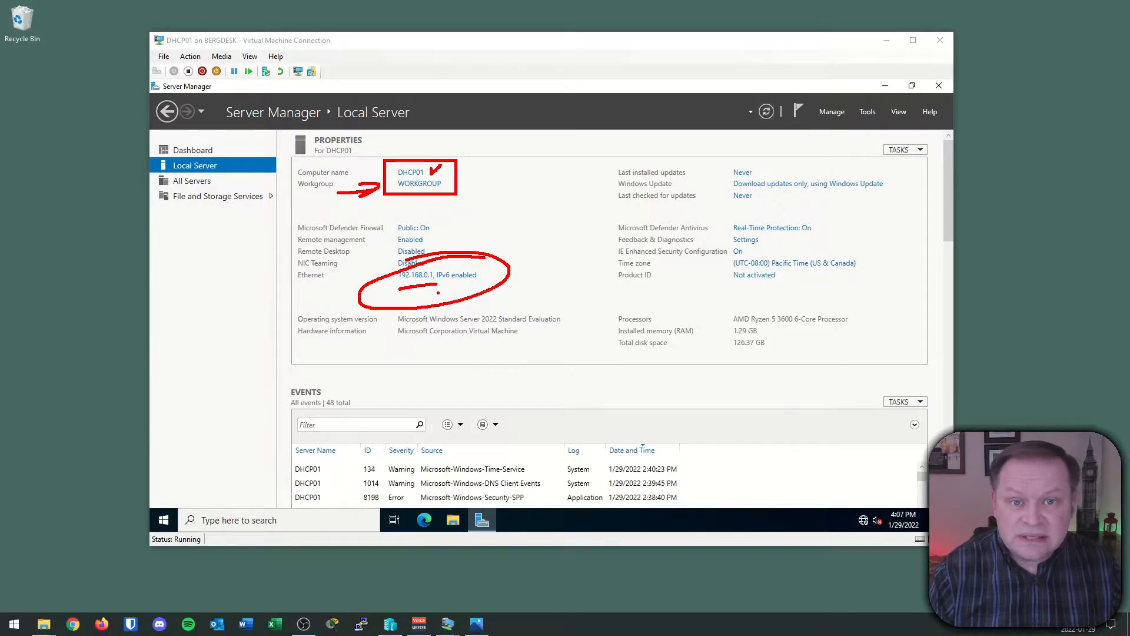
pyautogui.moveTo(449, 289); pyautogui.dragTo(483, 281)
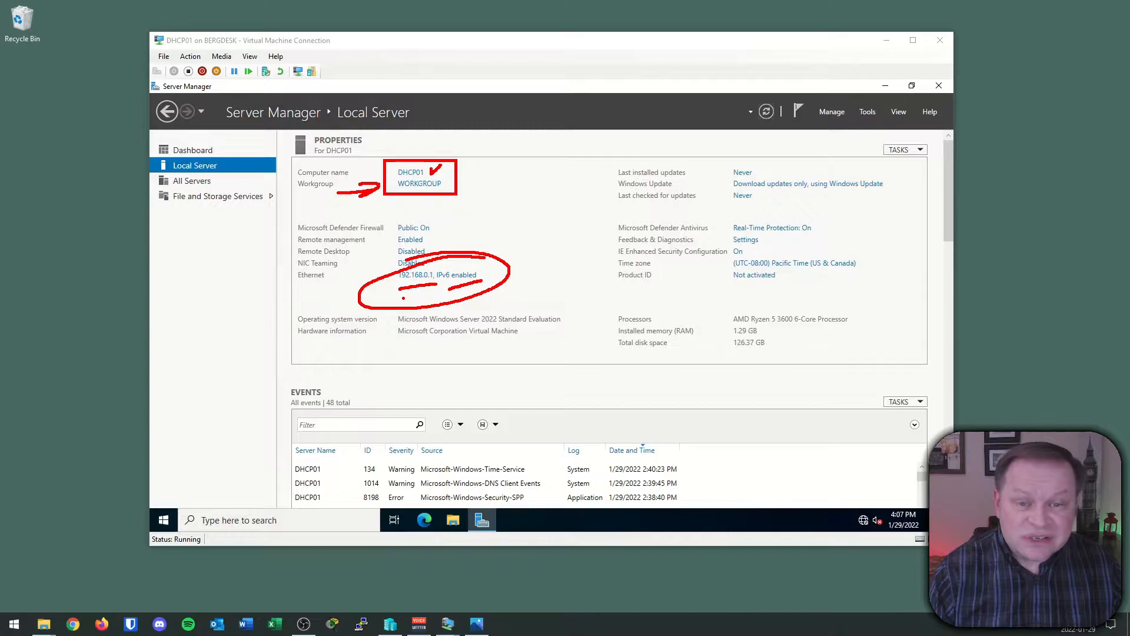
pyautogui.press('Escape')
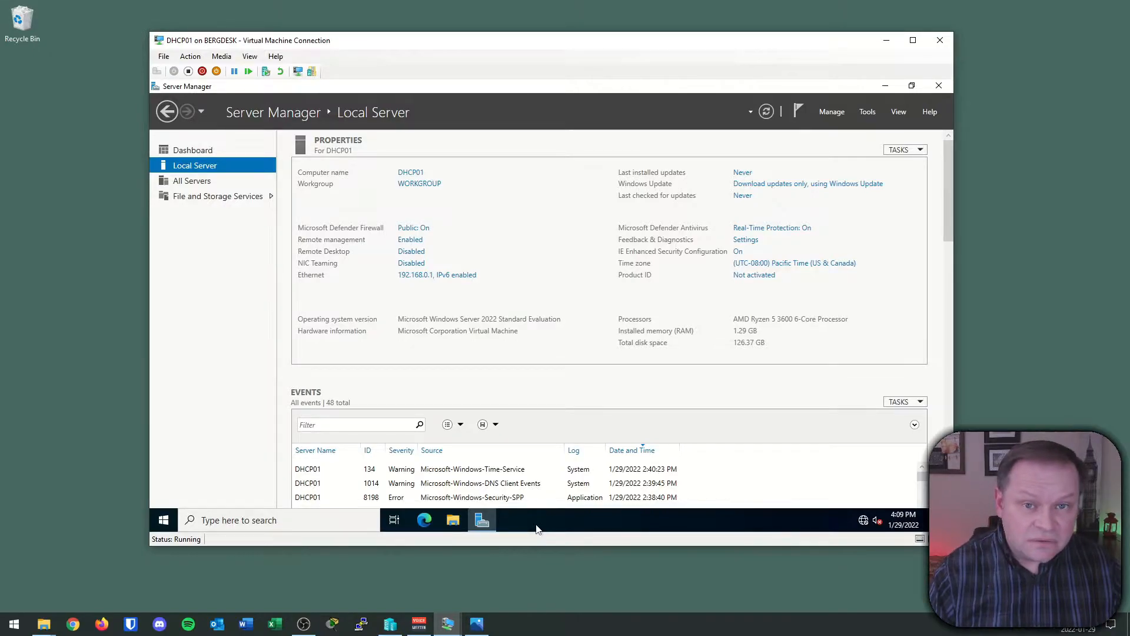
# Start adding roles and features from the dashboard, using a role-based or feature-based installation on server DHCP01.
pyautogui.click(195, 152)
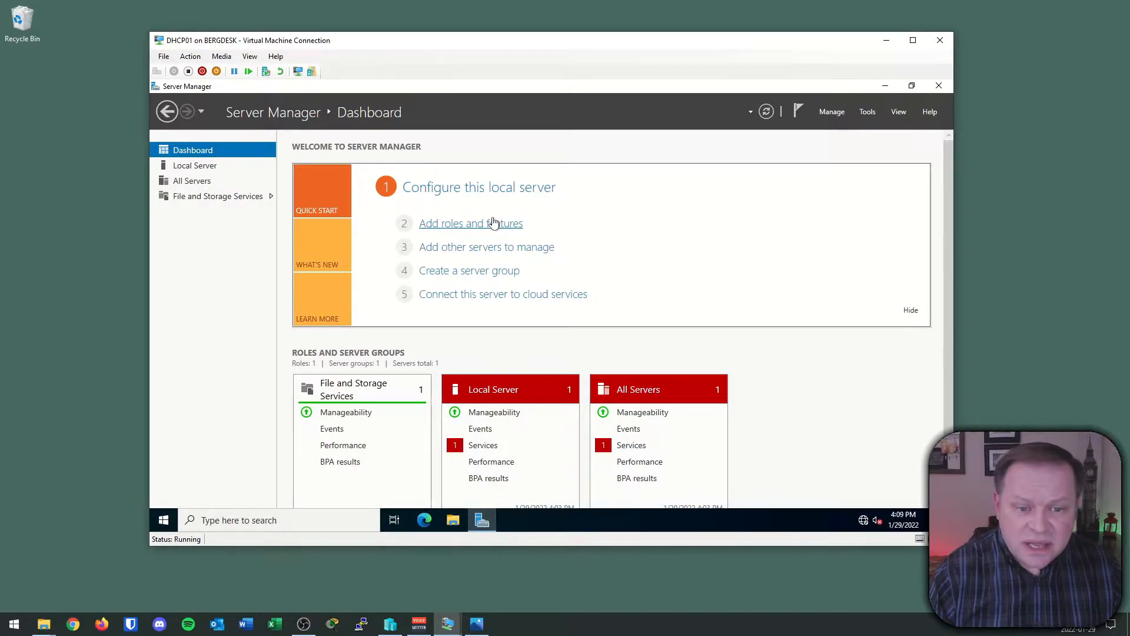
pyautogui.click(493, 223)
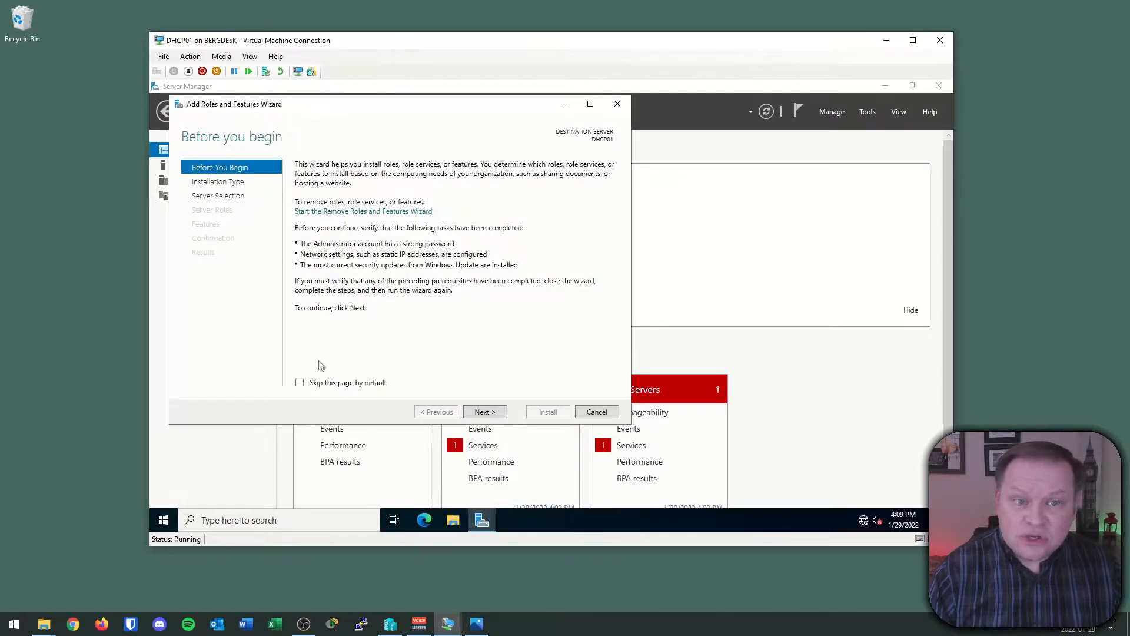
pyautogui.click(487, 413)
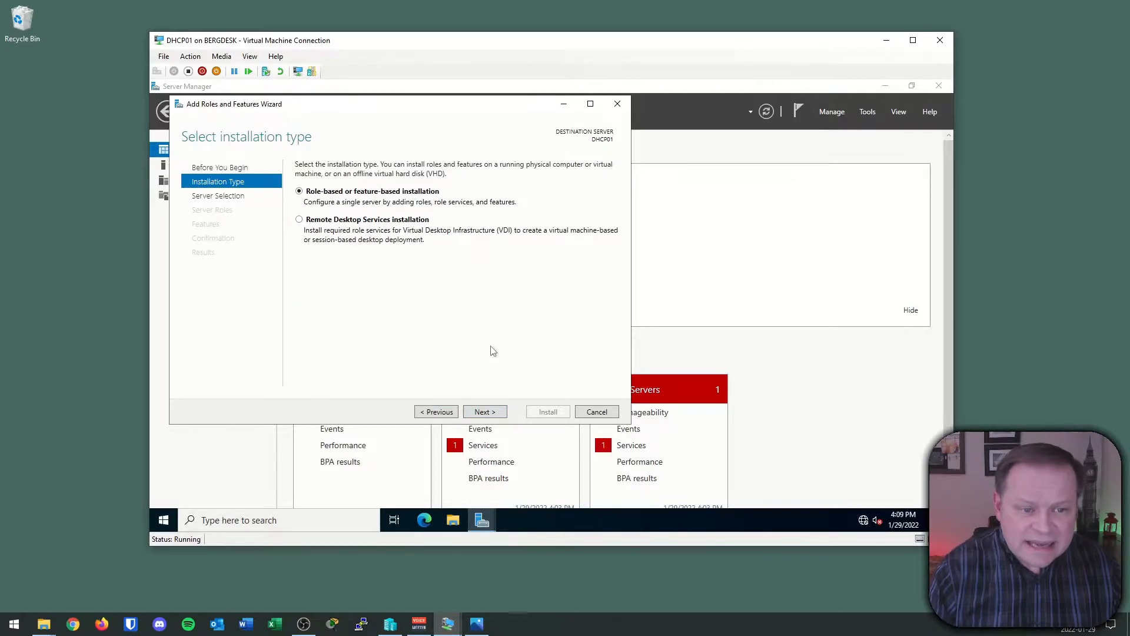
pyautogui.click(492, 414)
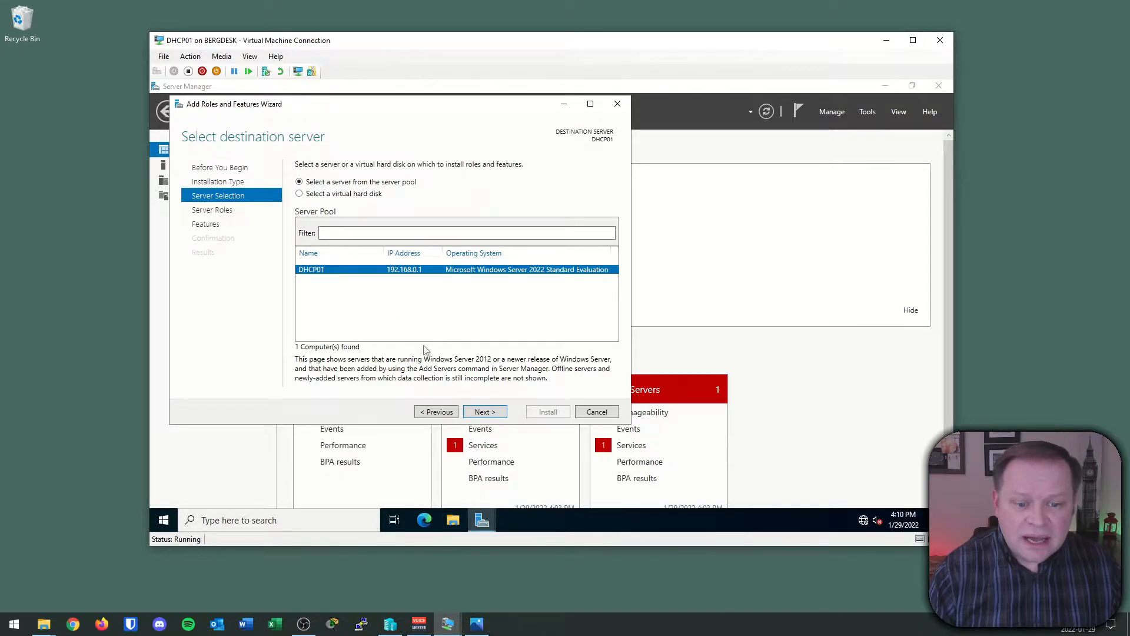
pyautogui.click(482, 411)
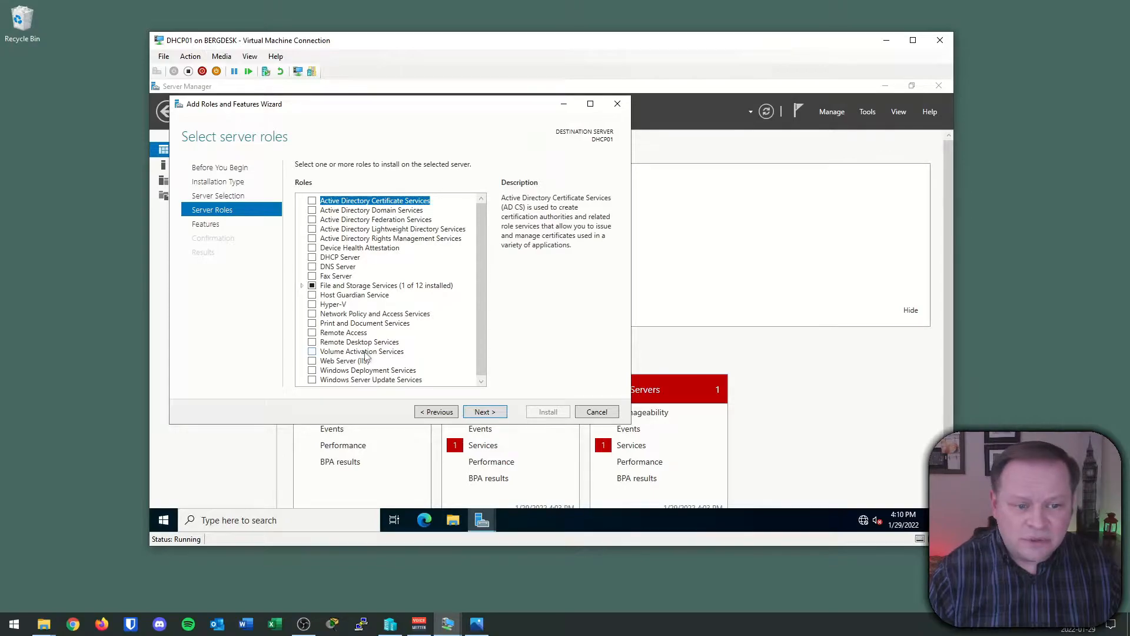
# Select the DHCP Server role with its required management tools and proceed to the installation confirmation, keeping the default features.
pyautogui.click(312, 257)
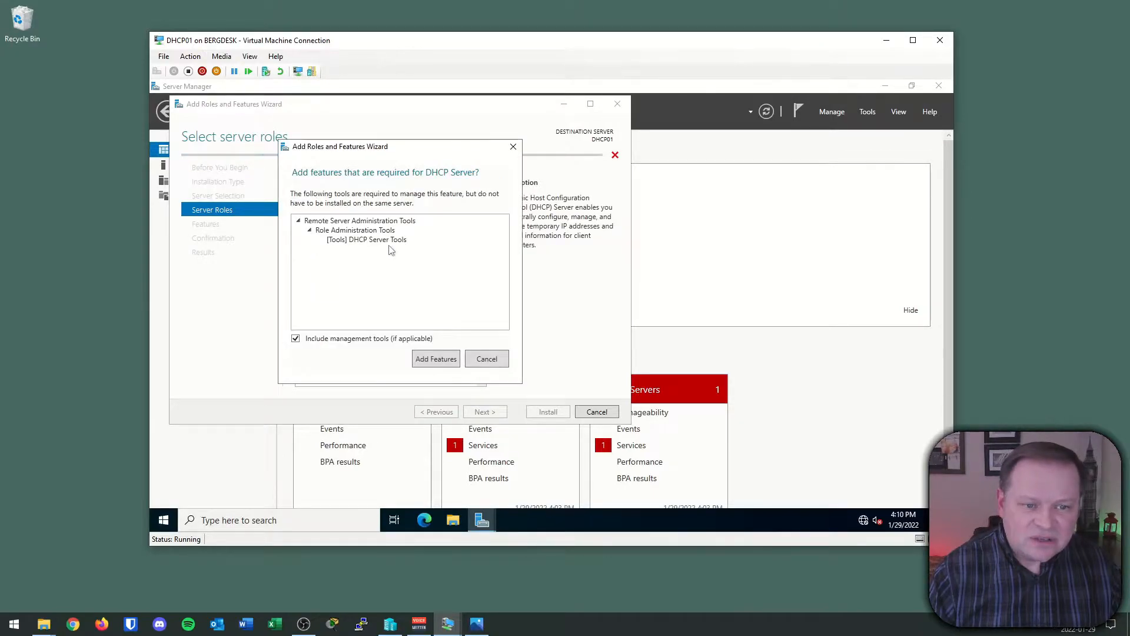
pyautogui.click(436, 359)
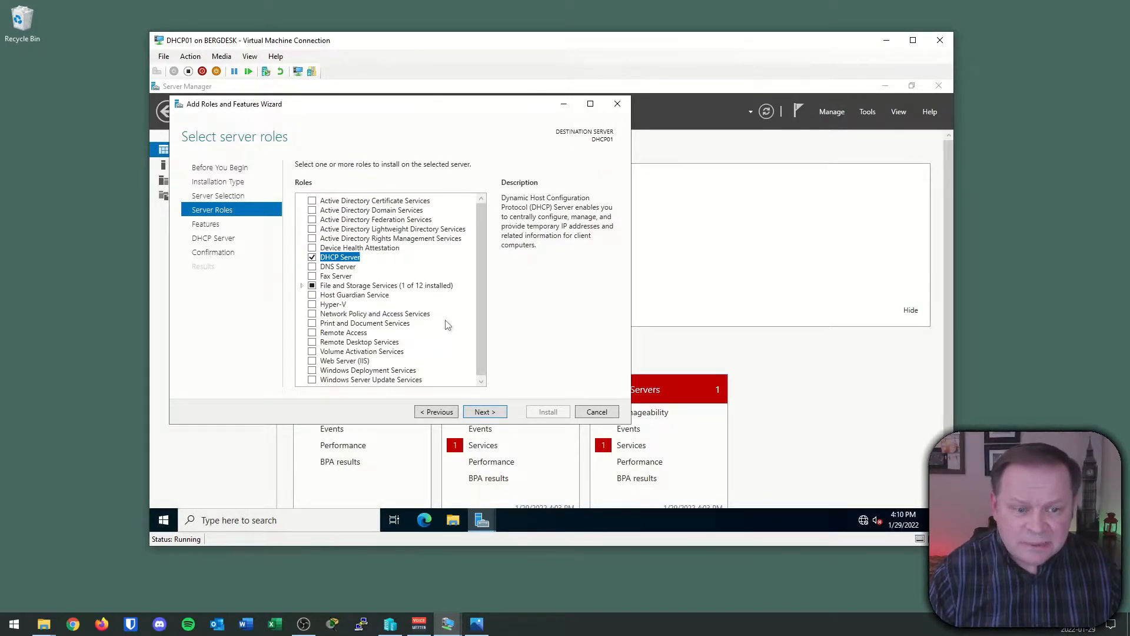
pyautogui.click(484, 411)
pyautogui.click(484, 415)
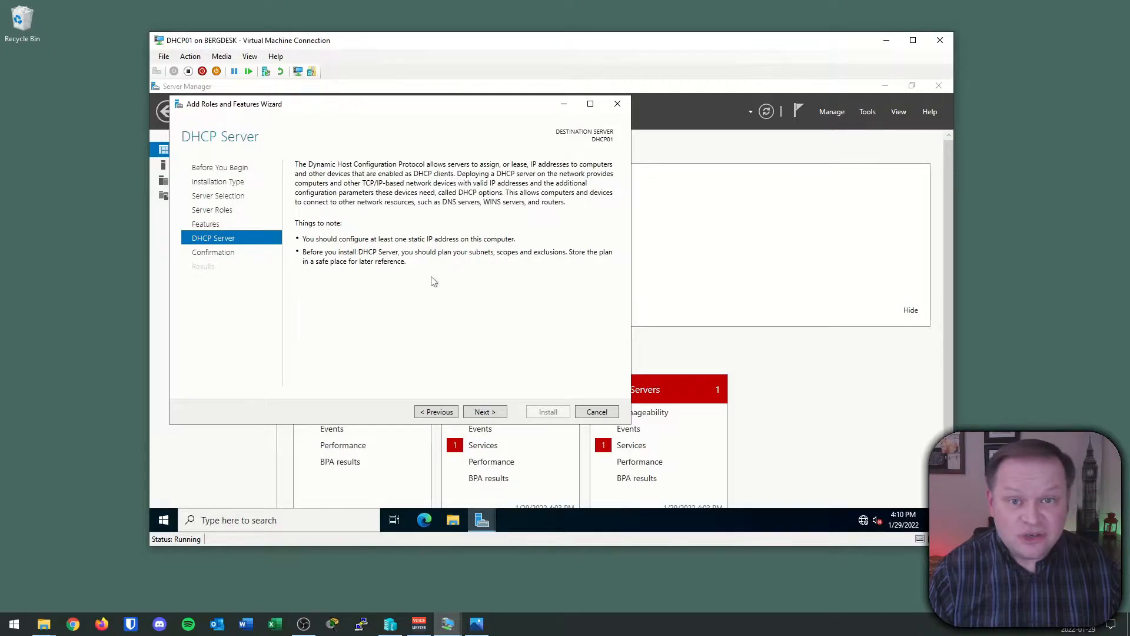
pyautogui.click(486, 412)
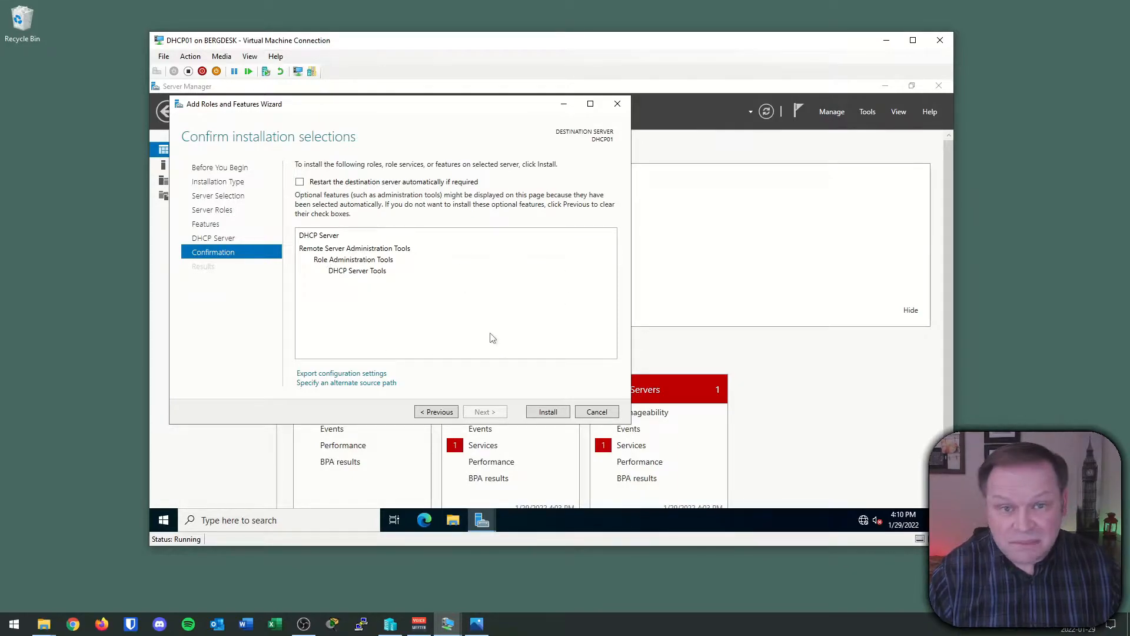
# Install the selected DHCP Server role and close the wizard once the installation has finished.
pyautogui.click(546, 412)
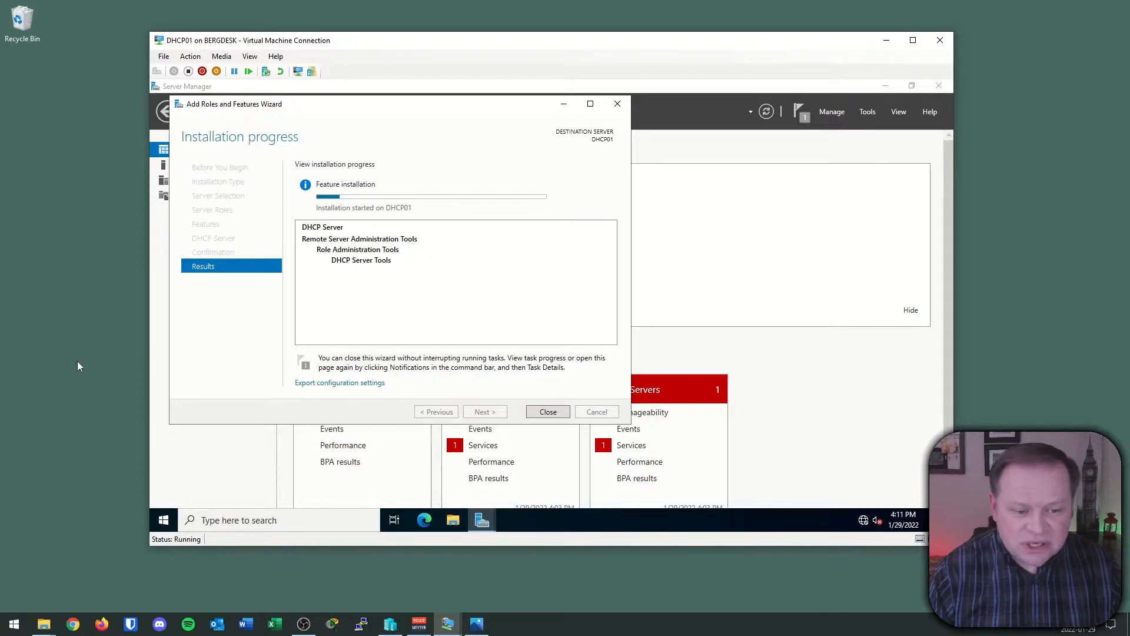
pyautogui.click(96, 366)
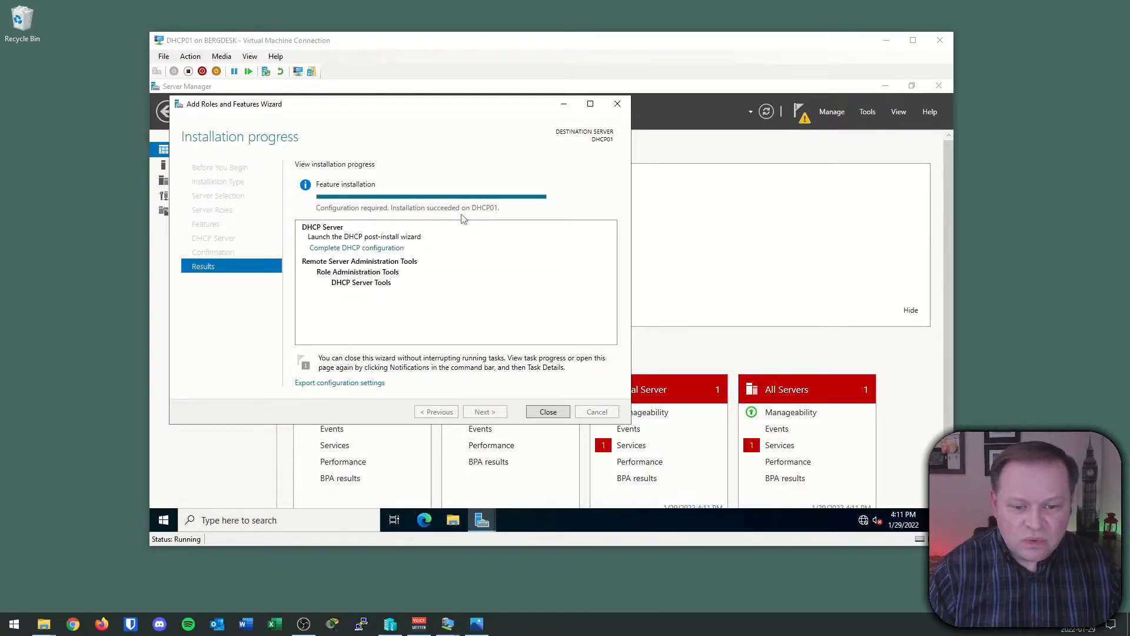
pyautogui.click(546, 411)
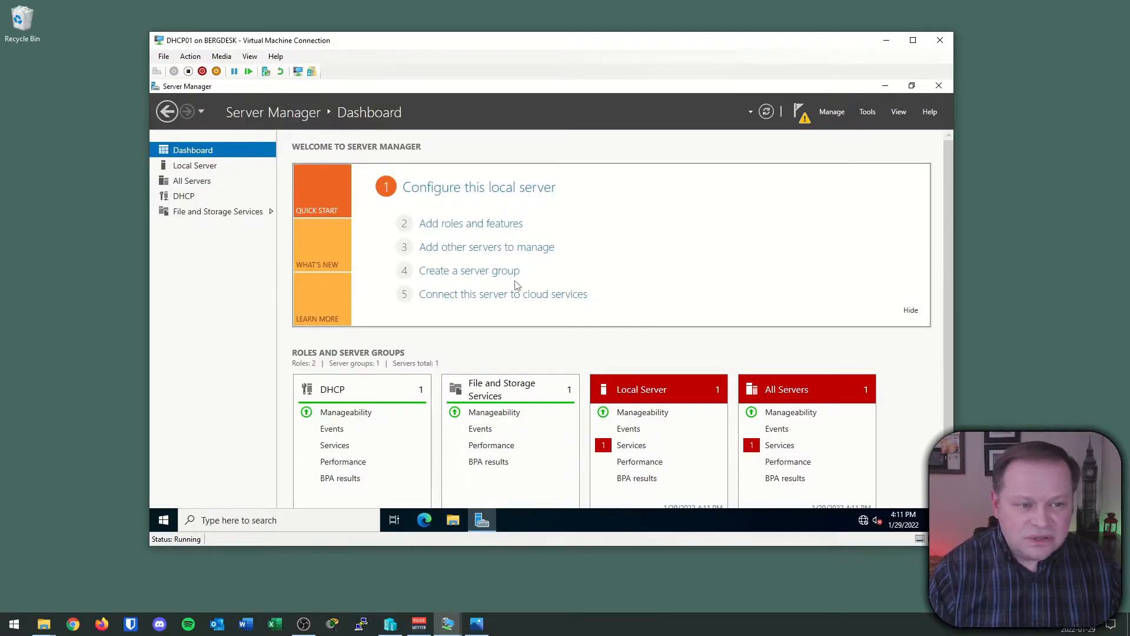
pyautogui.click(63, 308)
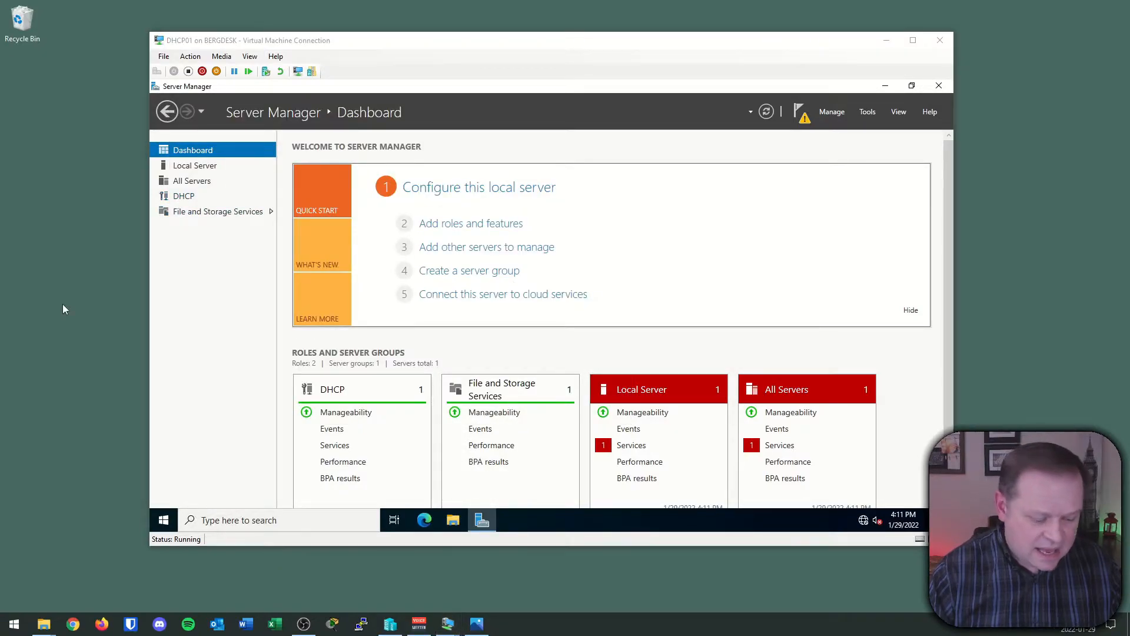
pyautogui.moveTo(151, 185); pyautogui.dragTo(202, 205)
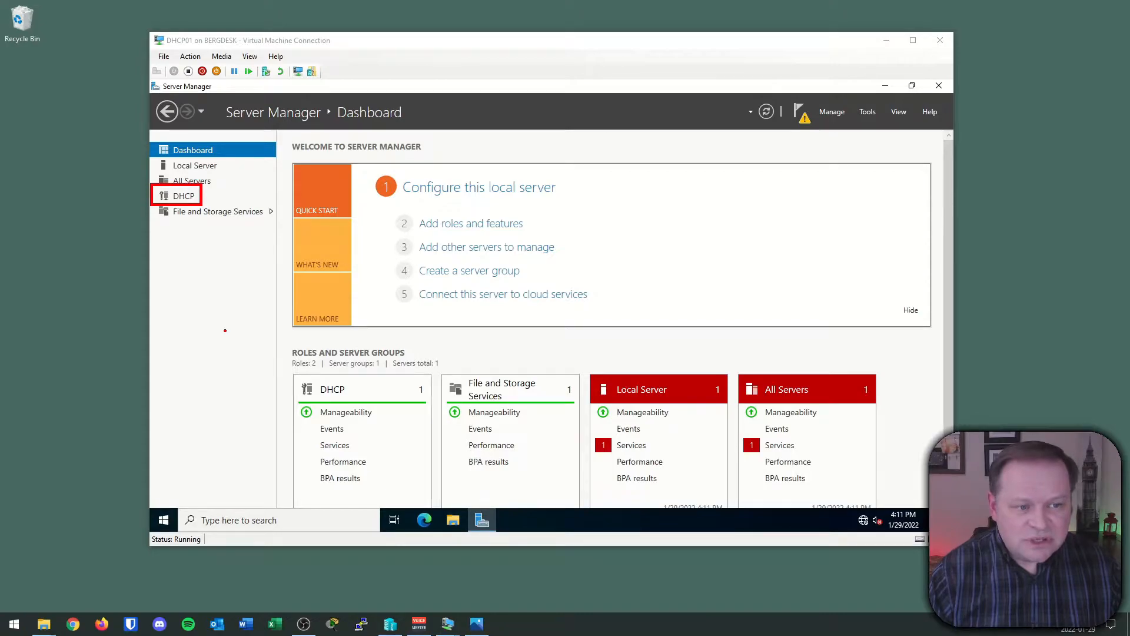
pyautogui.press('Escape')
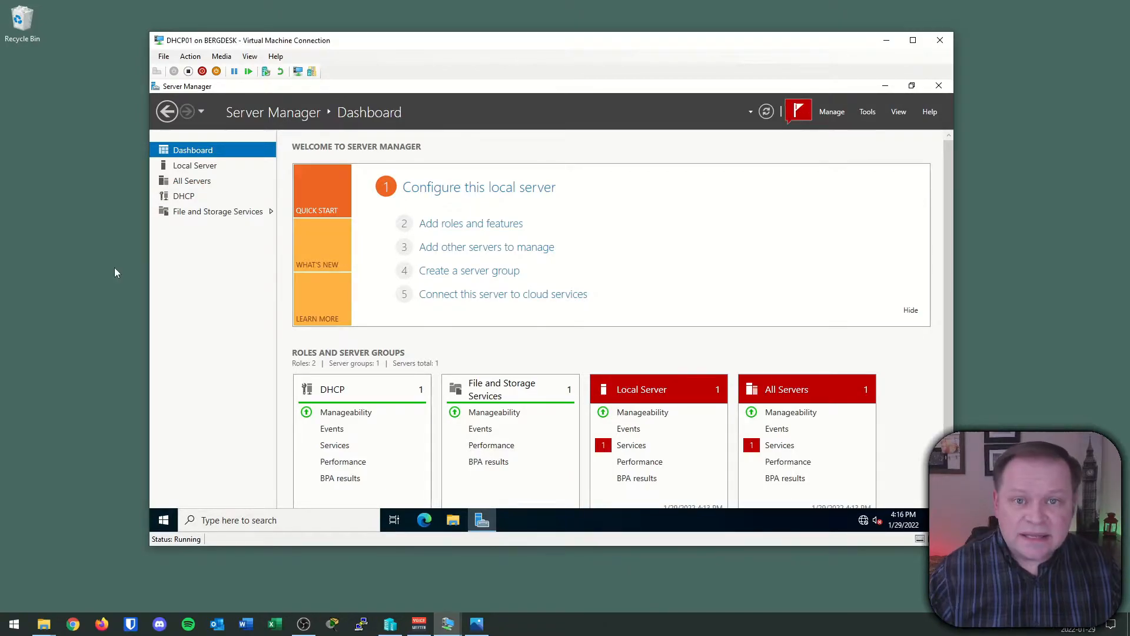
# Open the DHCP role page and examine the configuration notice for DHCP01 in its server list.
pyautogui.click(182, 200)
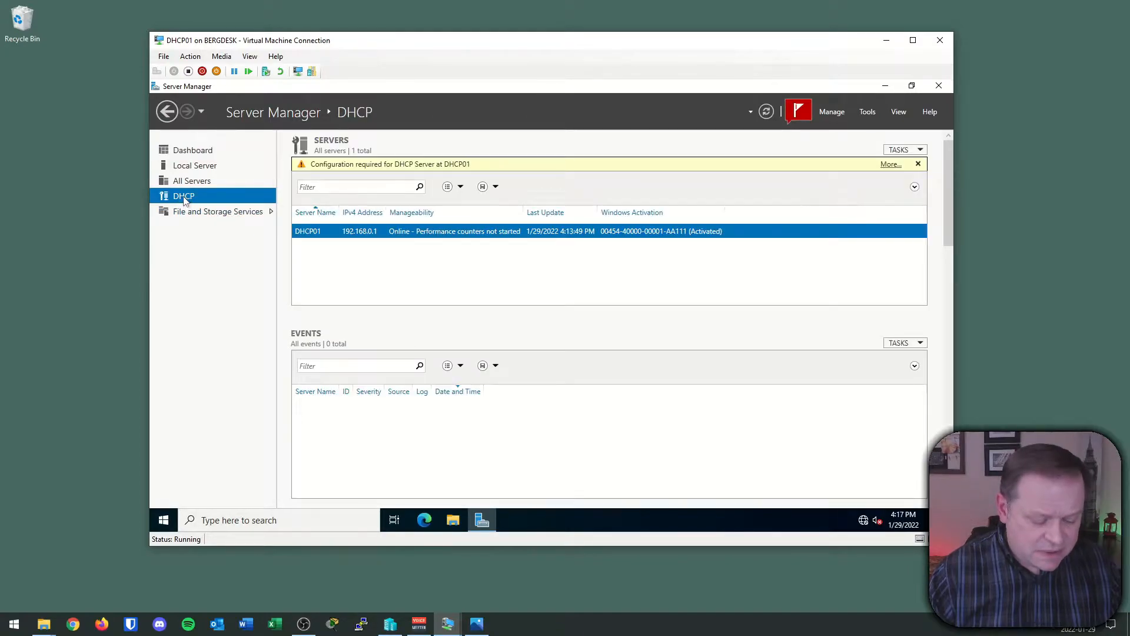
pyautogui.moveTo(287, 134)
pyautogui.mouseDown()
pyautogui.moveTo(416, 235)
pyautogui.moveTo(940, 262)
pyautogui.mouseUp()
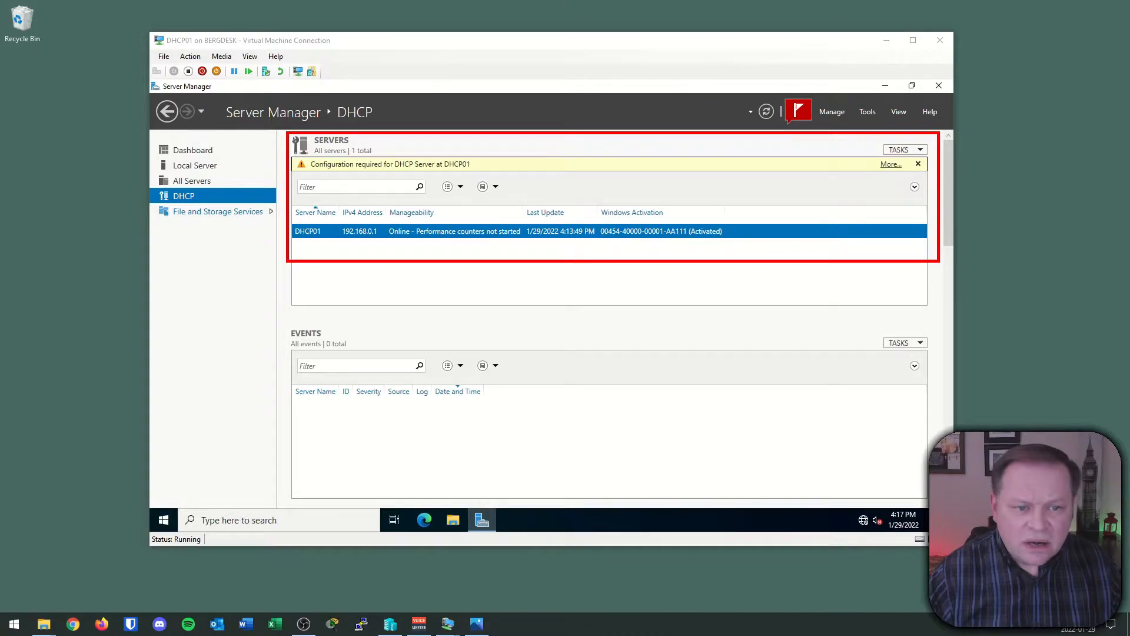
pyautogui.moveTo(316, 182); pyautogui.dragTo(446, 182)
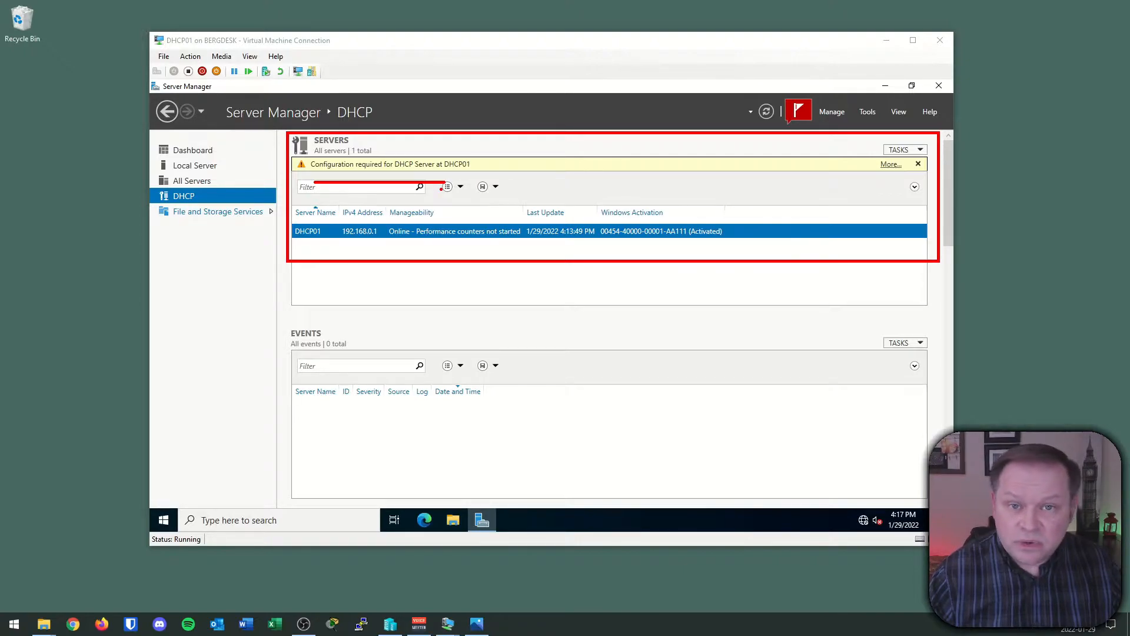
pyautogui.press('Escape')
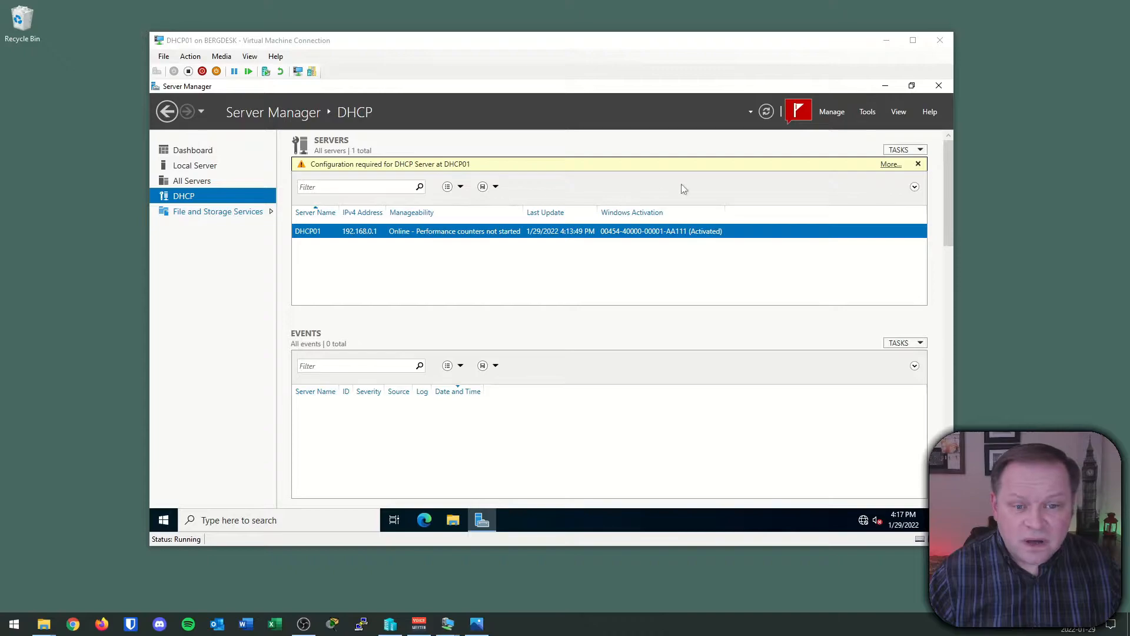
# Complete the post-install DHCP configuration by committing the DHCP Administrators and DHCP Users security groups, and close the task details.
pyautogui.click(890, 166)
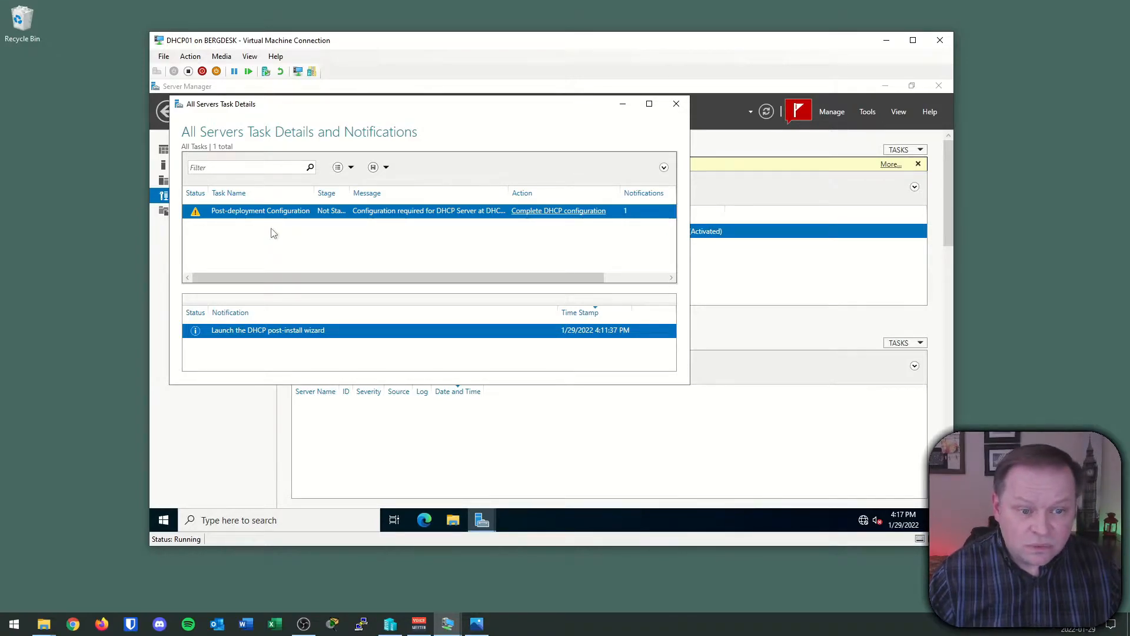
pyautogui.click(560, 212)
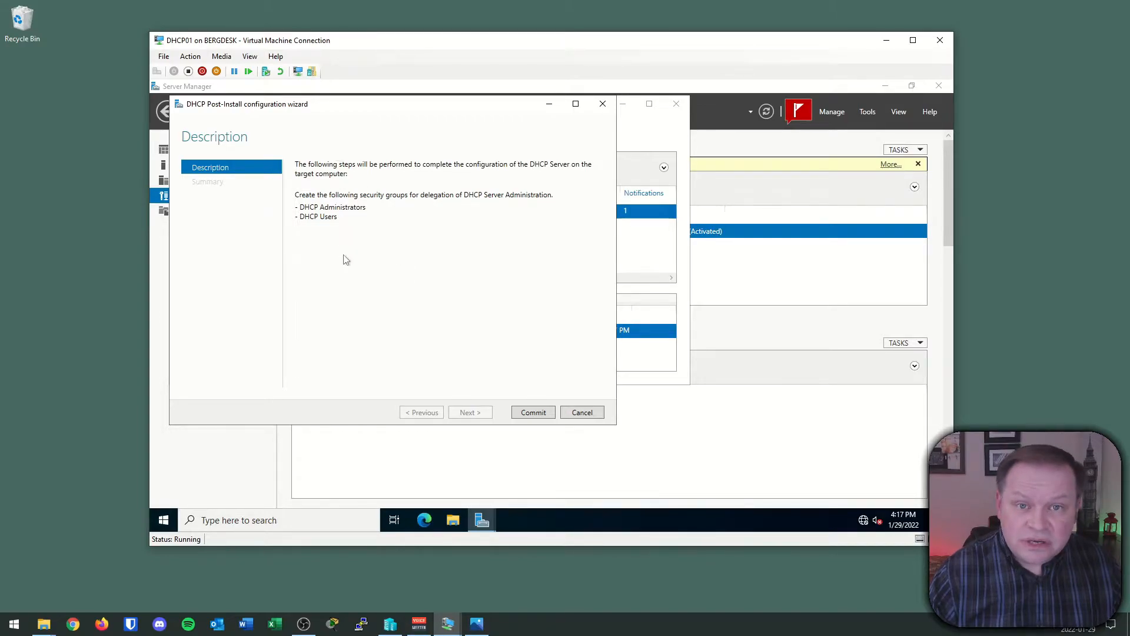
pyautogui.click(533, 413)
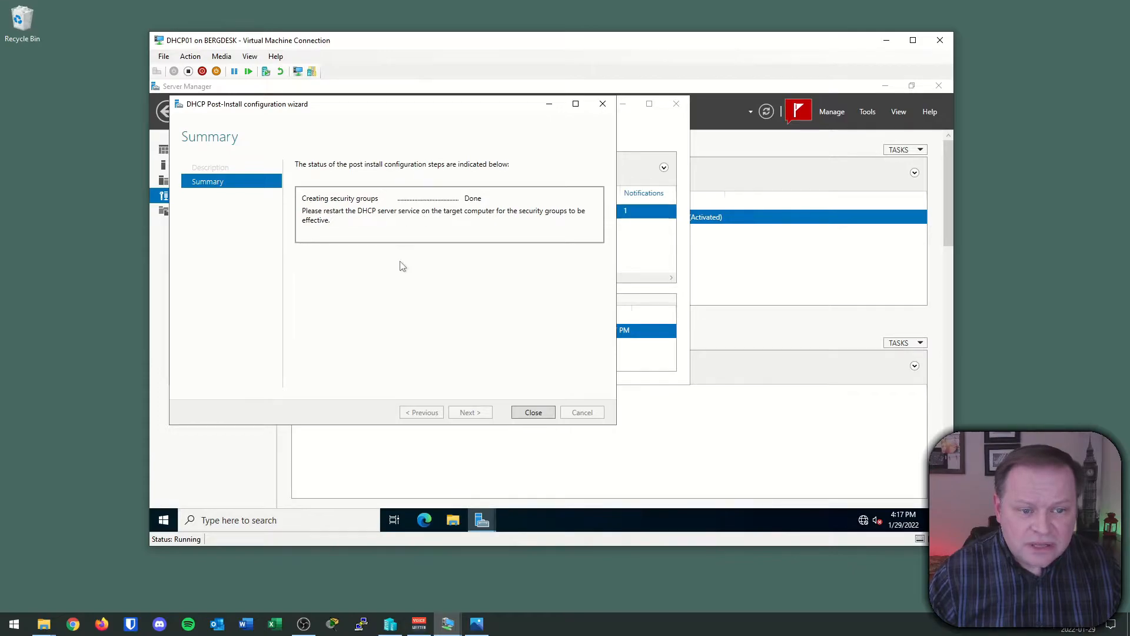
pyautogui.click(533, 412)
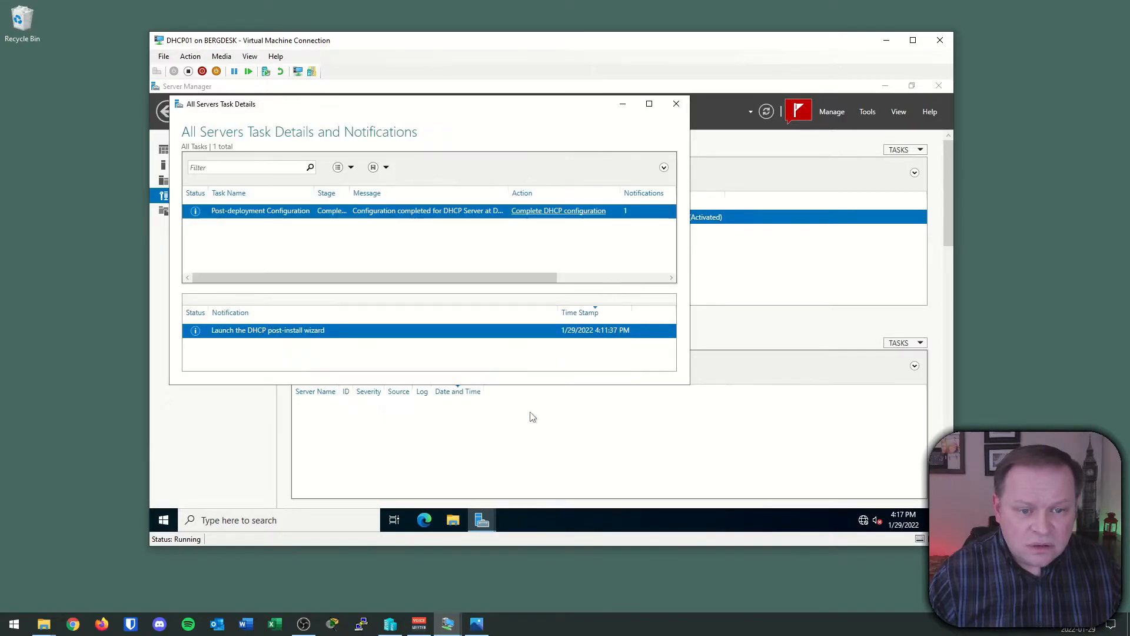
pyautogui.click(676, 111)
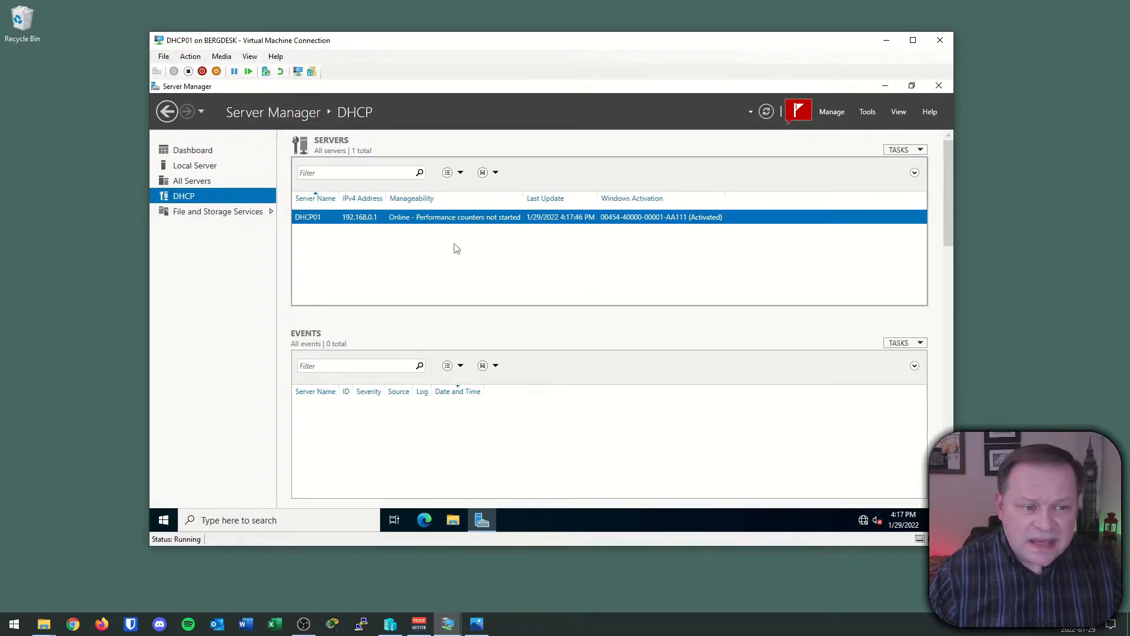
# Open the DHCP management console and minimize the Server Manager window behind it.
pyautogui.click(189, 151)
pyautogui.click(183, 196)
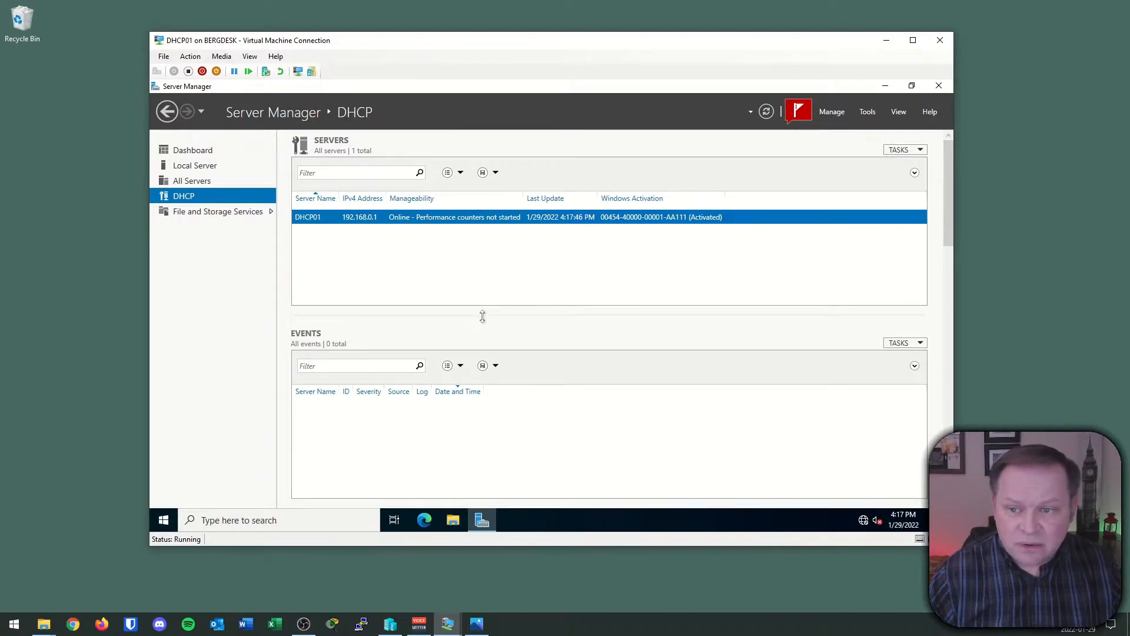
pyautogui.rightClick(327, 222)
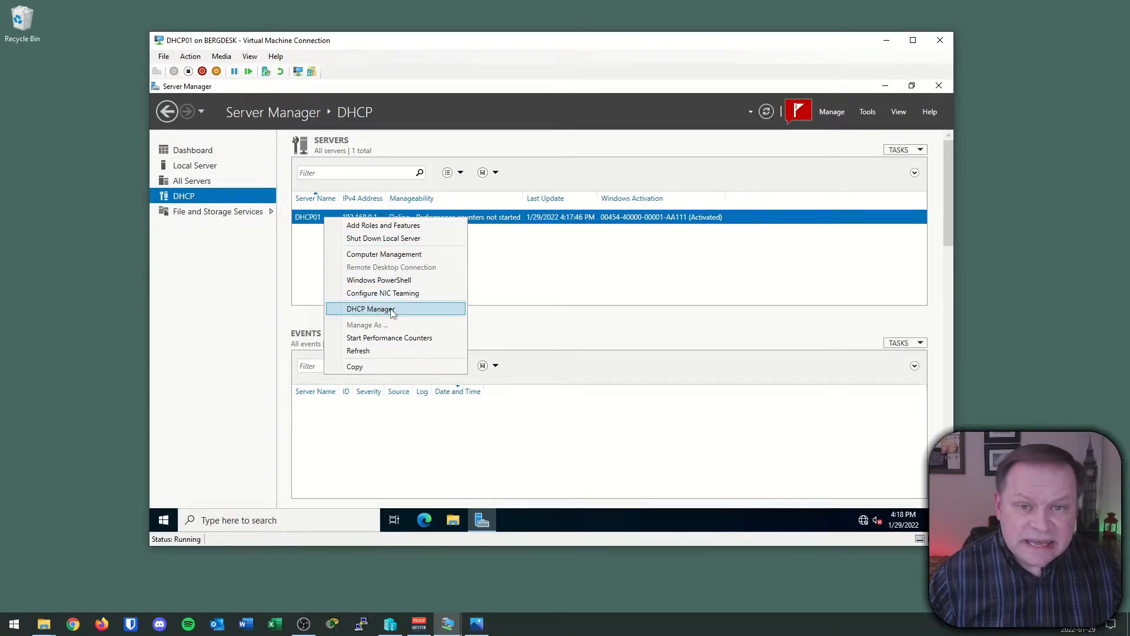
pyautogui.click(867, 112)
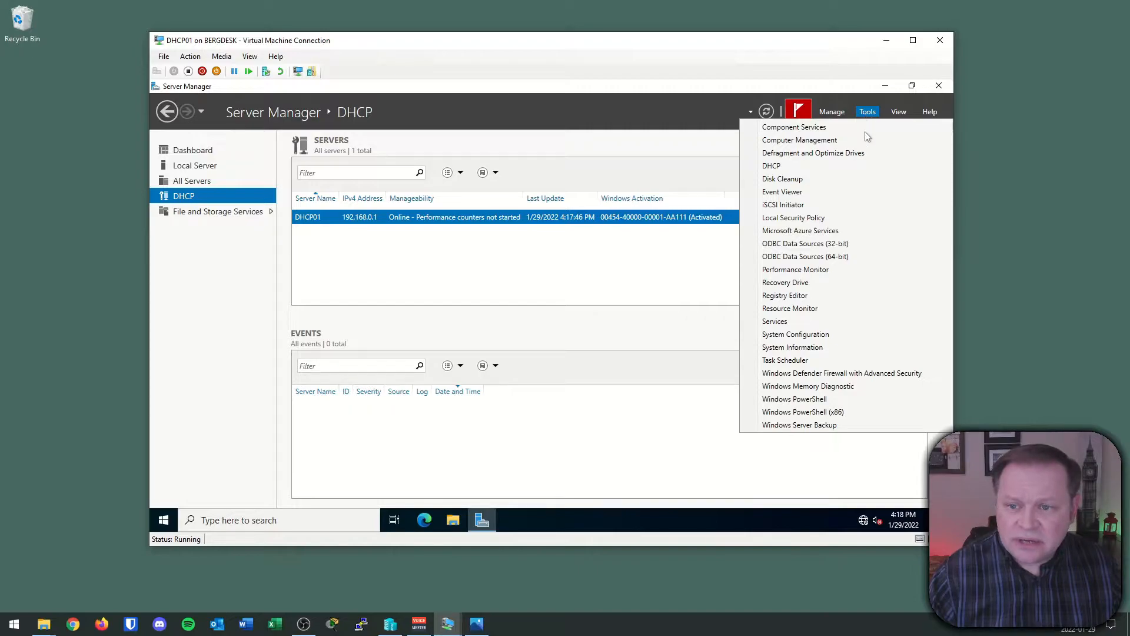
pyautogui.click(773, 166)
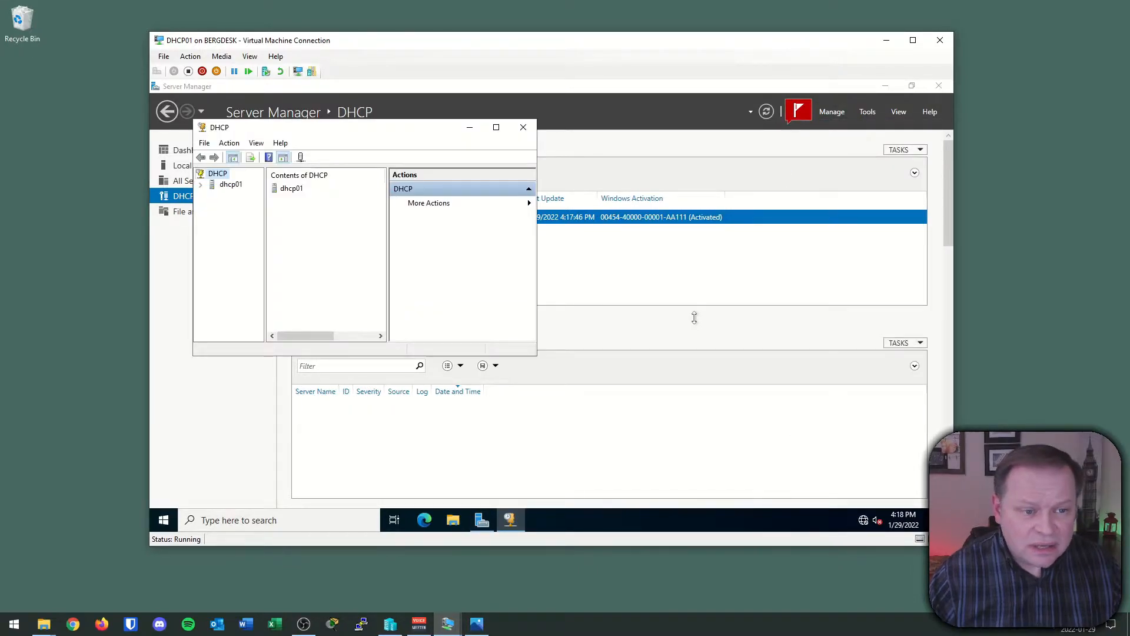
pyautogui.click(885, 88)
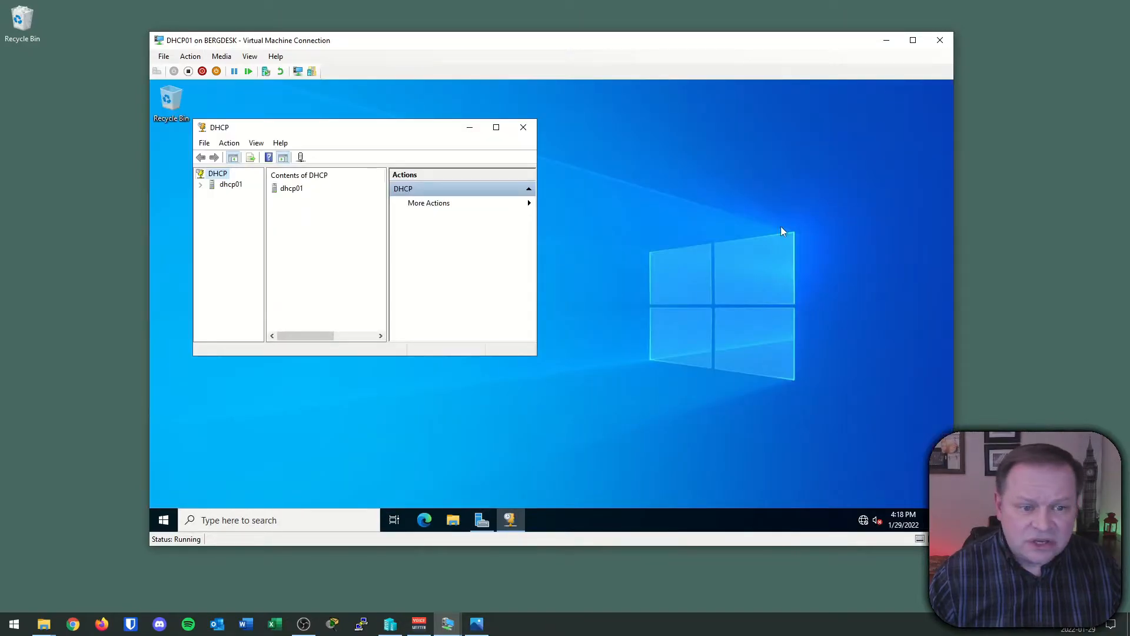
# Enlarge and reposition the DHCP console, expand dhcp01's IPv4 and IPv6 nodes, and widen the tree pane to show full names.
pyautogui.moveTo(537, 356); pyautogui.dragTo(734, 412)
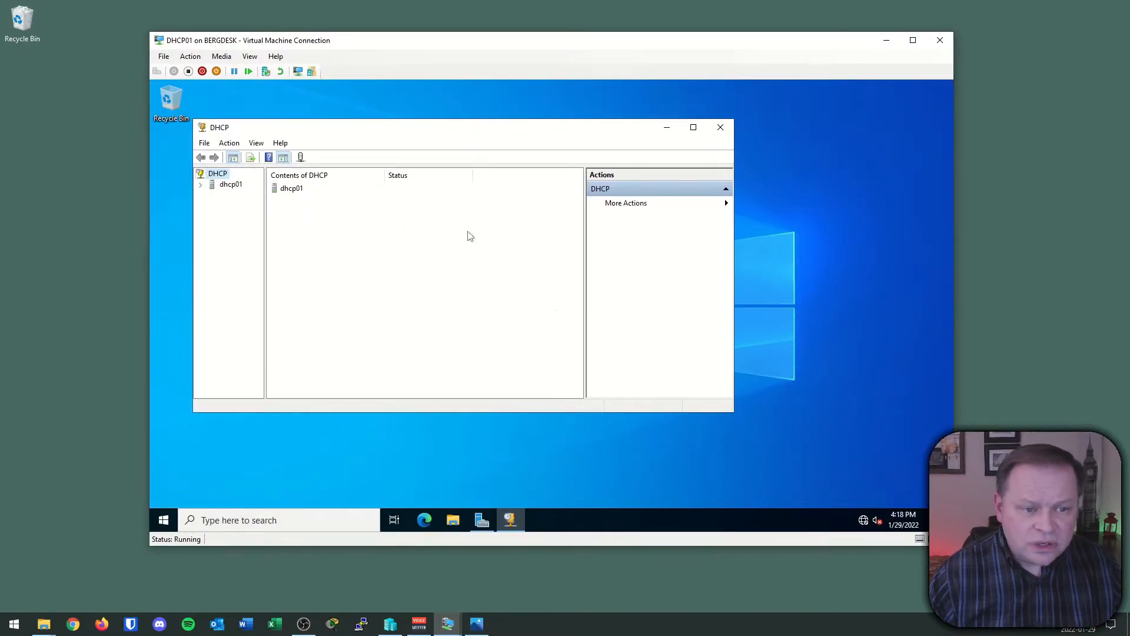
pyautogui.moveTo(377, 136); pyautogui.dragTo(421, 135)
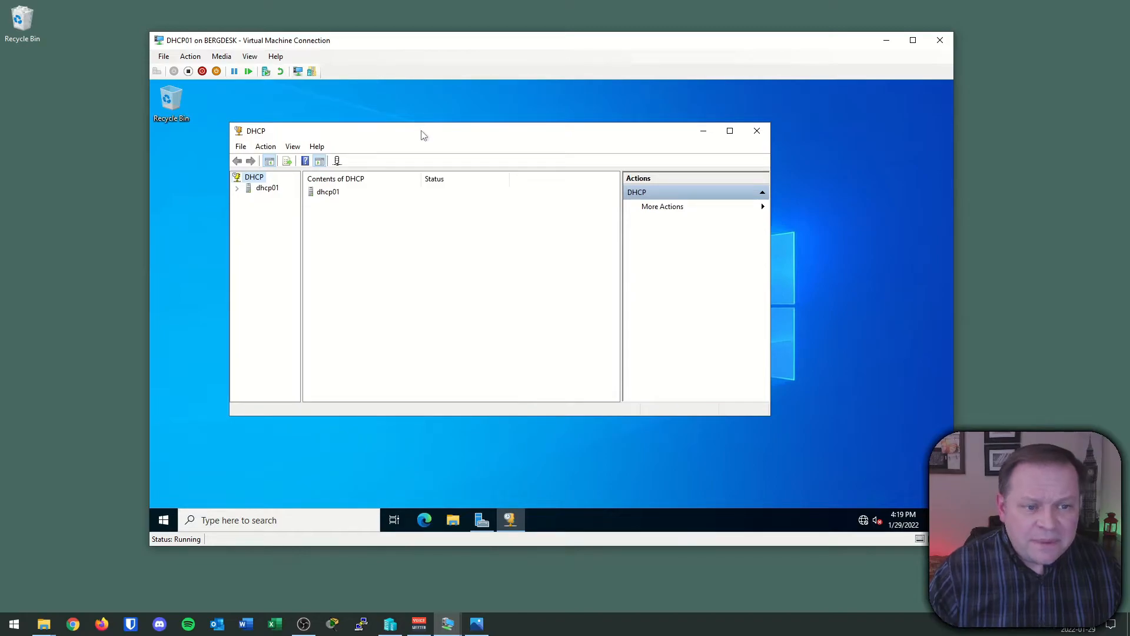
pyautogui.click(237, 189)
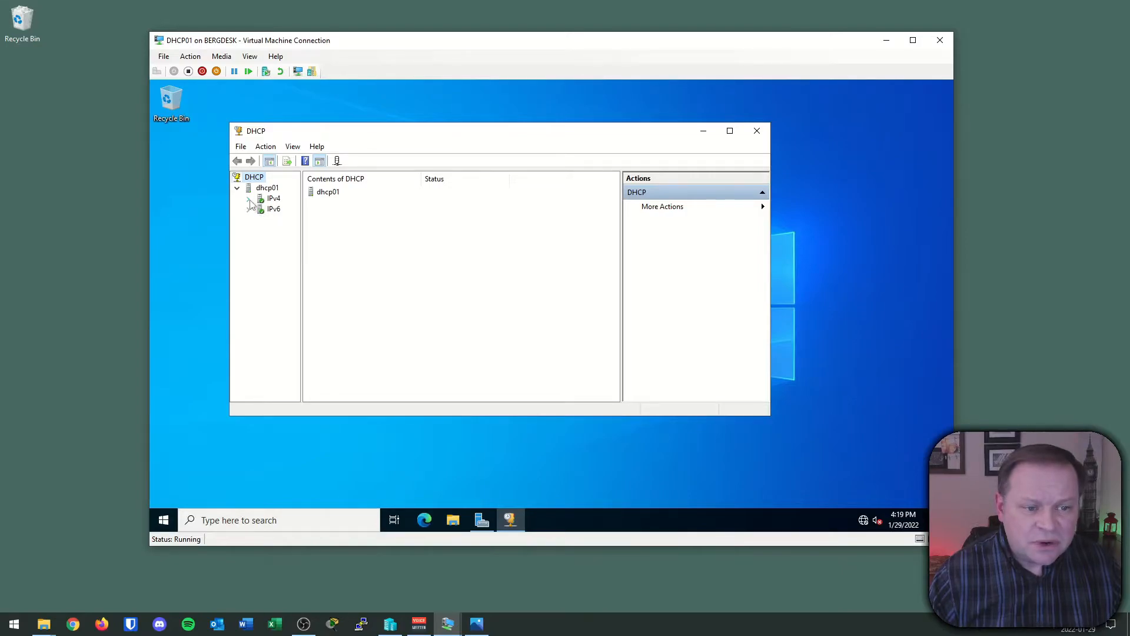
pyautogui.click(248, 198)
pyautogui.click(248, 240)
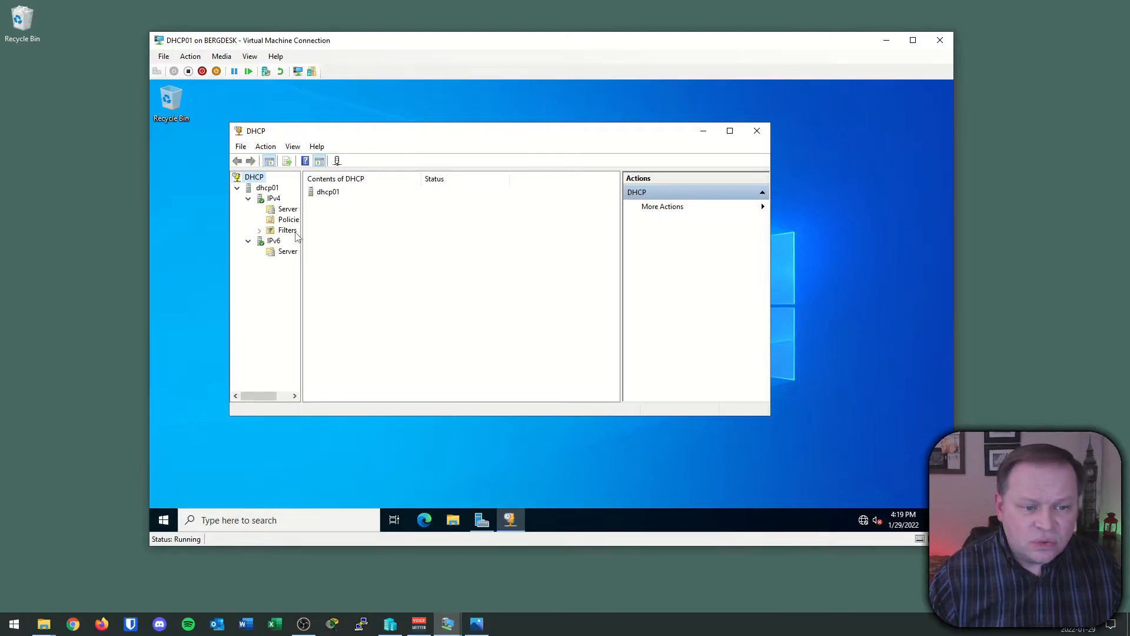
pyautogui.moveTo(301, 240); pyautogui.dragTo(336, 253)
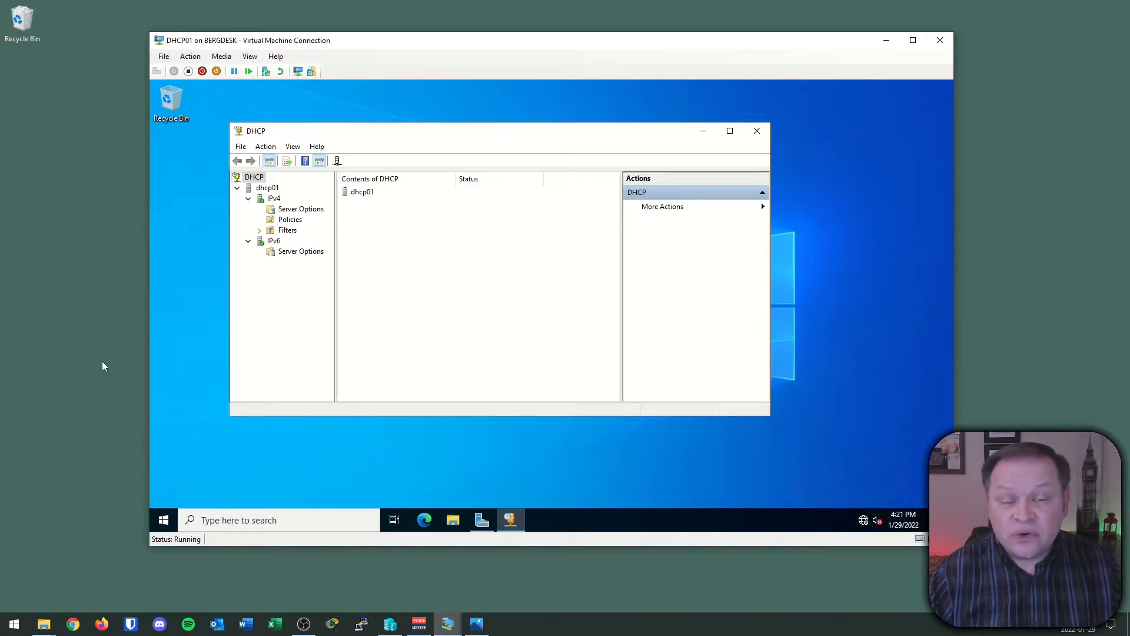
# Open Notepad on the host and note the network 192.168.0.0 /24 with 254 usable addresses below it.
pyautogui.click(10, 627)
pyautogui.write('note')
pyautogui.press('Return')
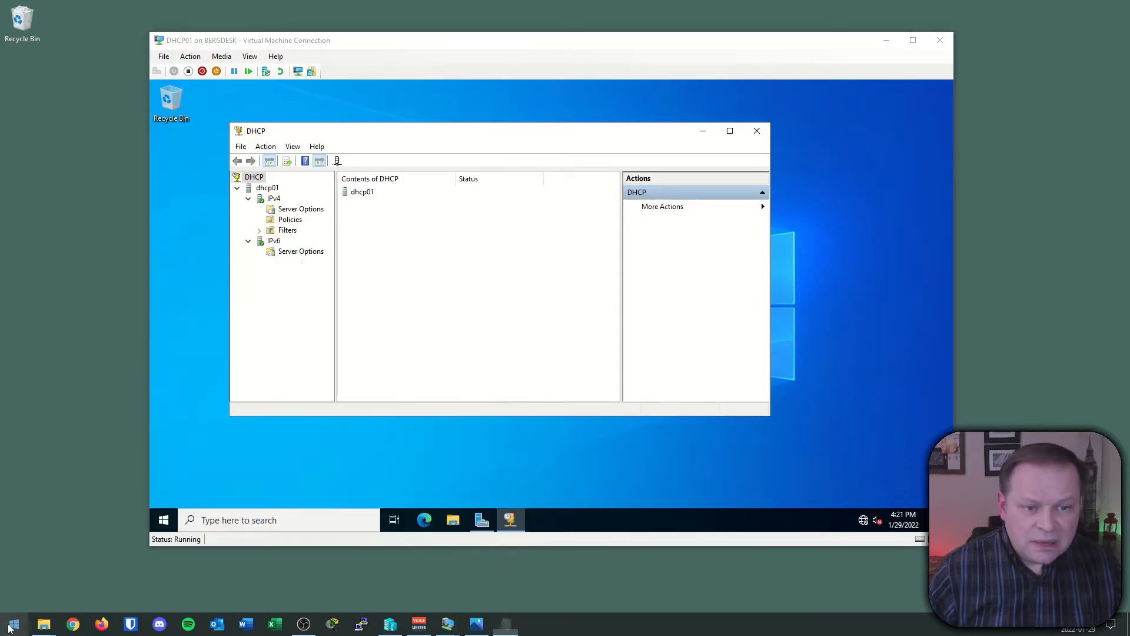
pyautogui.write('192.168.0.0 /24')
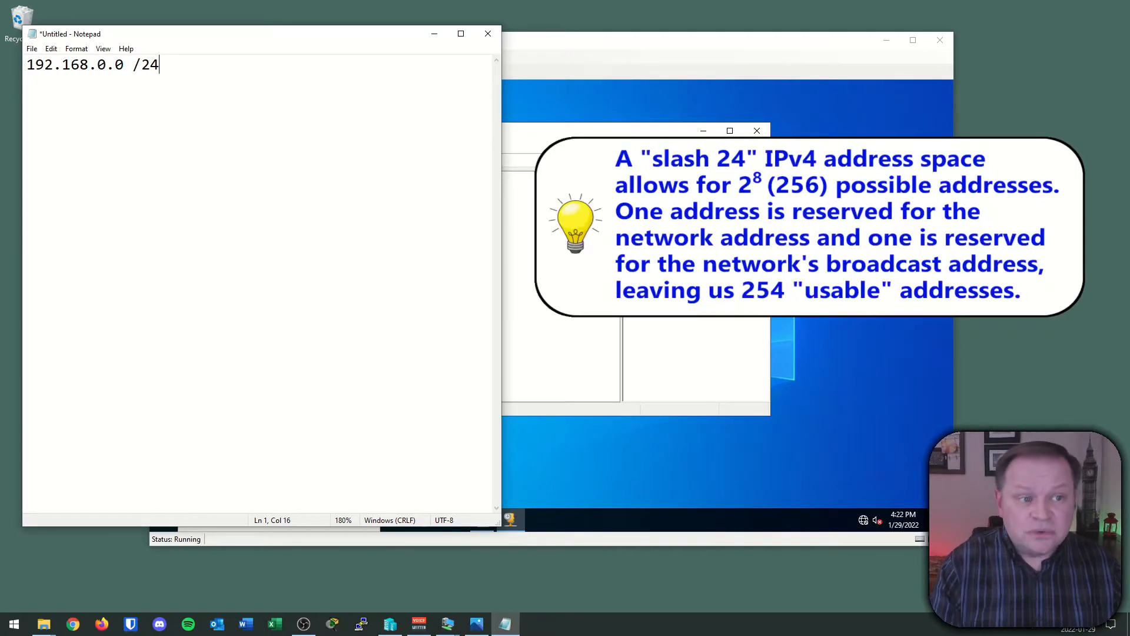
pyautogui.press('Return')
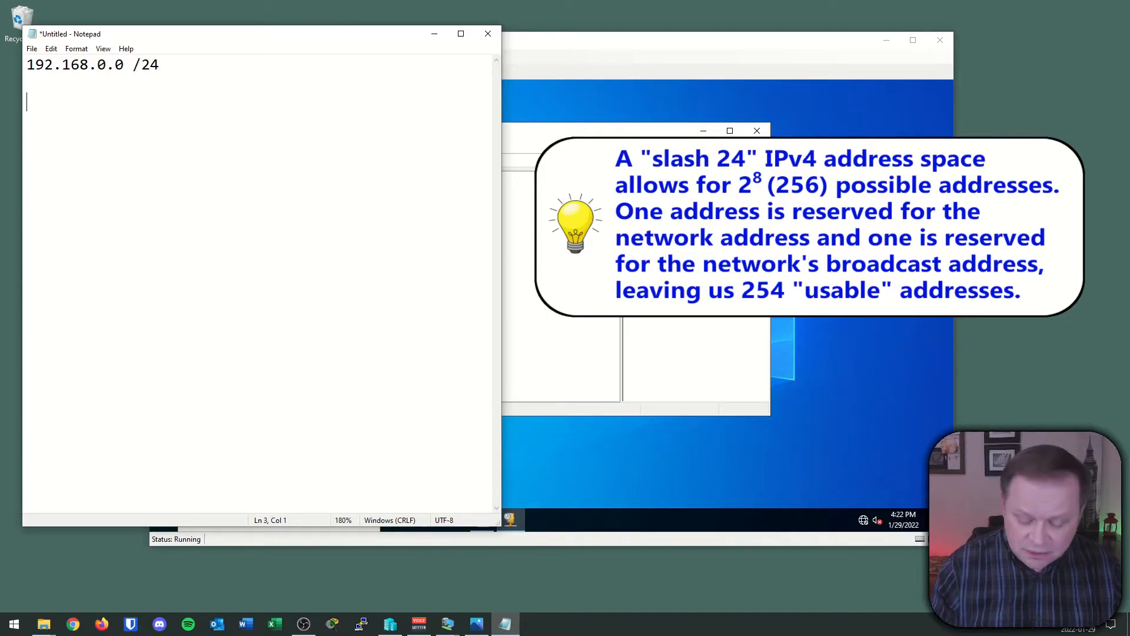
pyautogui.write('256')
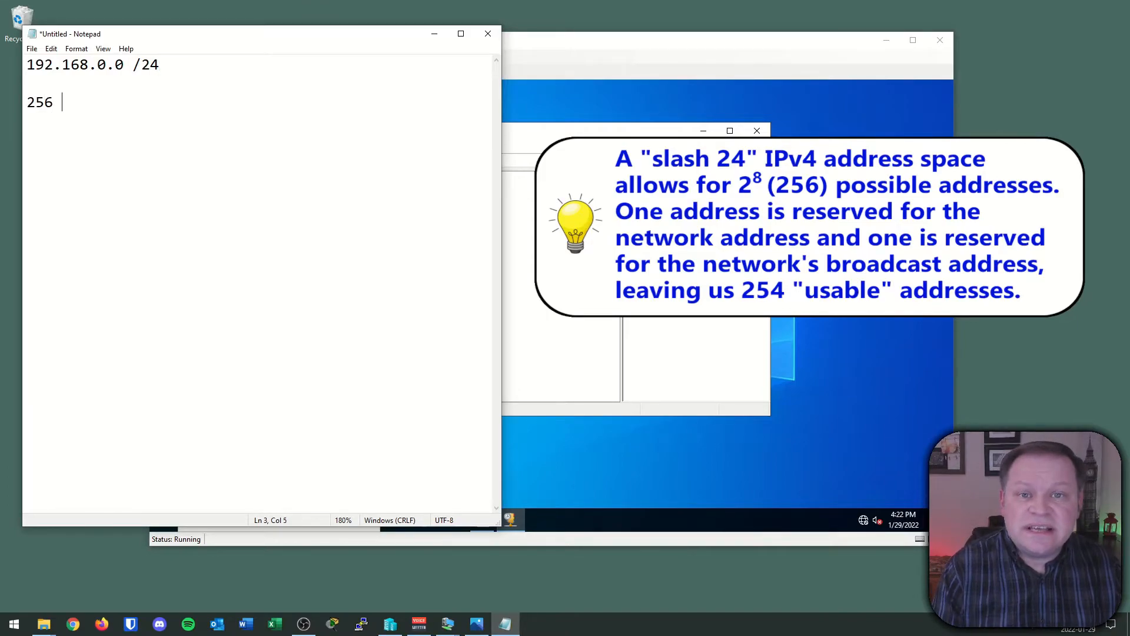
pyautogui.press('BackSpace')
pyautogui.write('4  ')
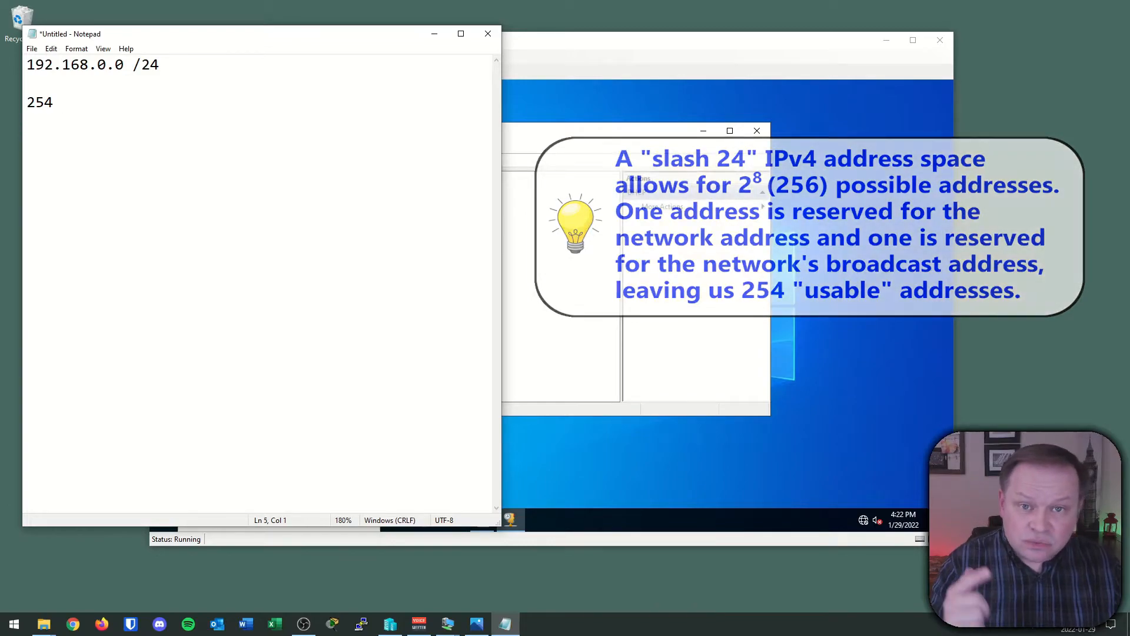
# Add the first usable address 192.168.0.1 and the last usable address 192.168.0.254 to the notes, separated by blank lines.
pyautogui.write('192.168.0.1')
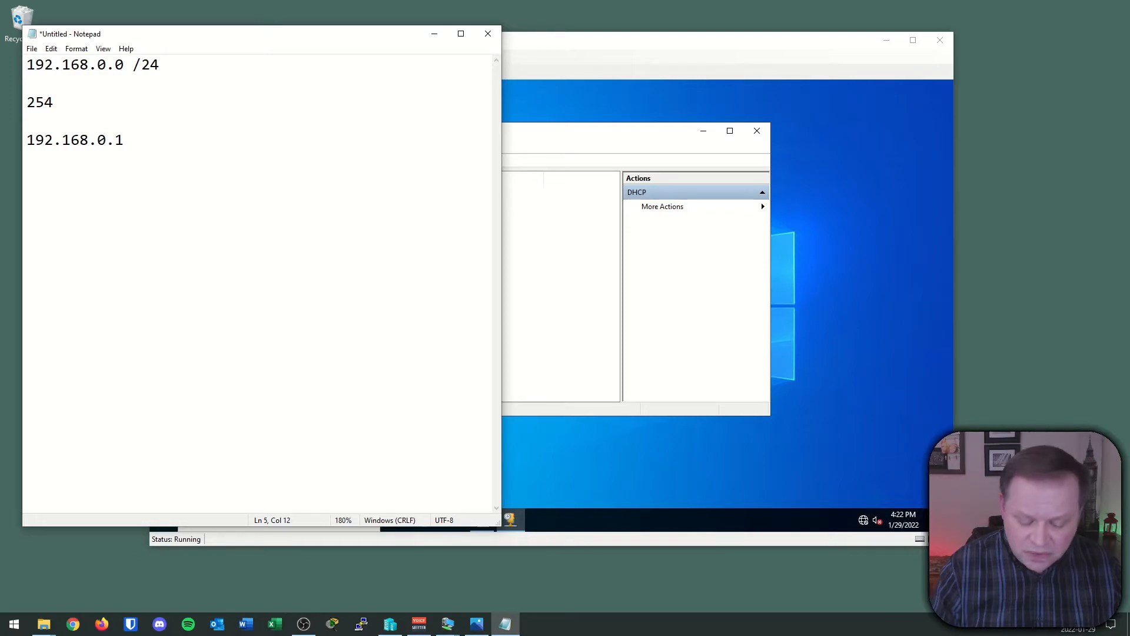
pyautogui.press('Return')
pyautogui.write('192.1')
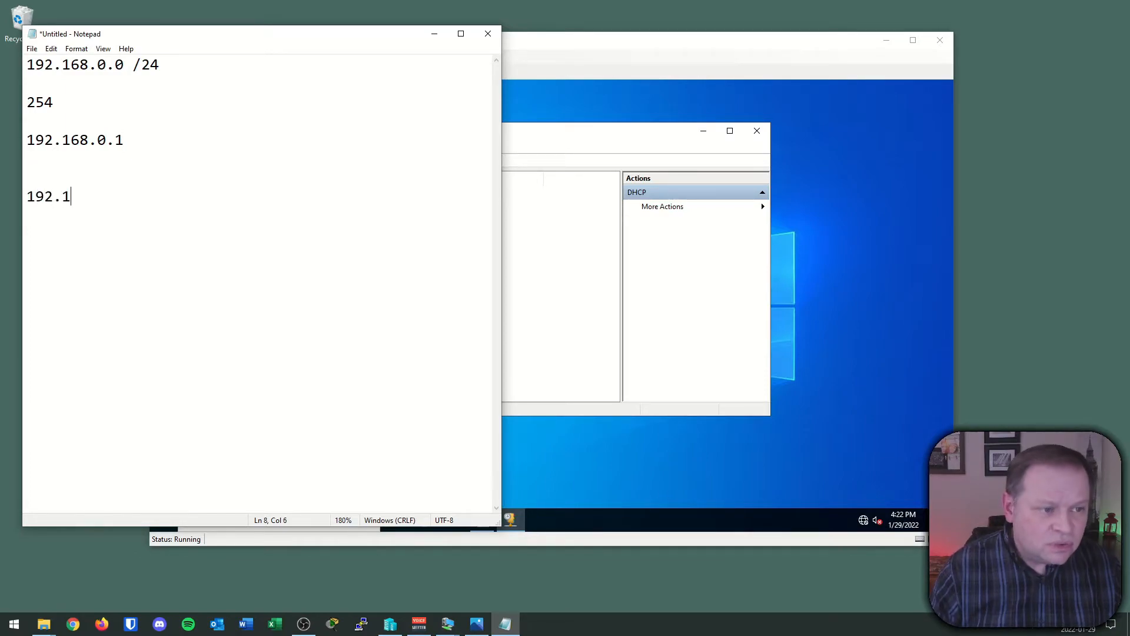
pyautogui.write('68.0.254')
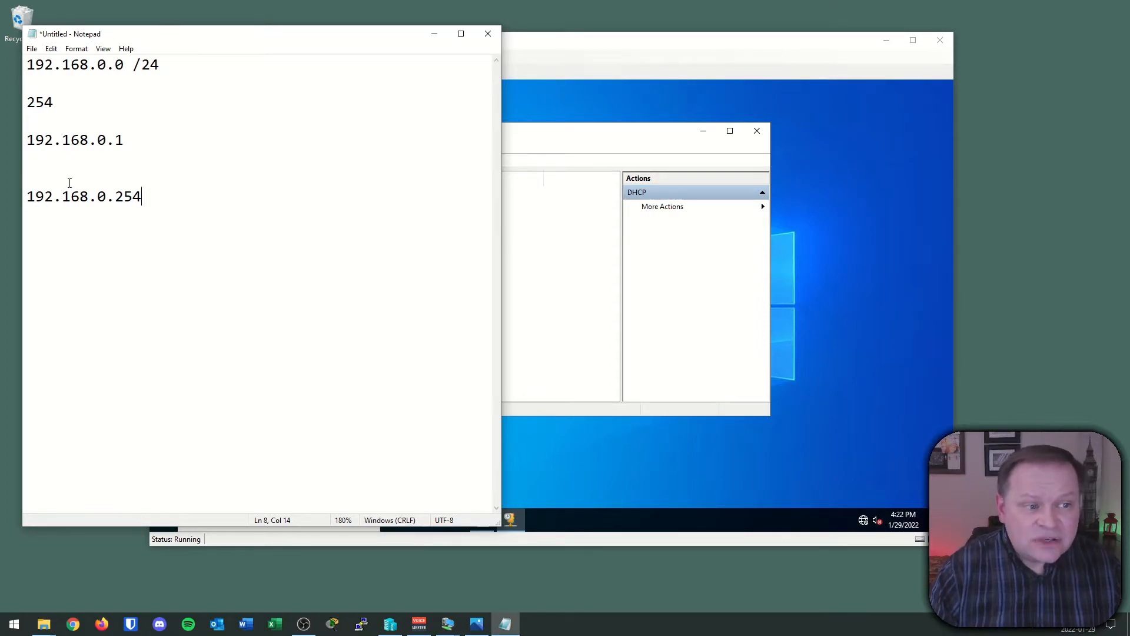
# Review the noted address range from 192.168.0.1 to 192.168.0.254, highlighting the first address and then the whole range.
pyautogui.moveTo(27, 139); pyautogui.dragTo(158, 194)
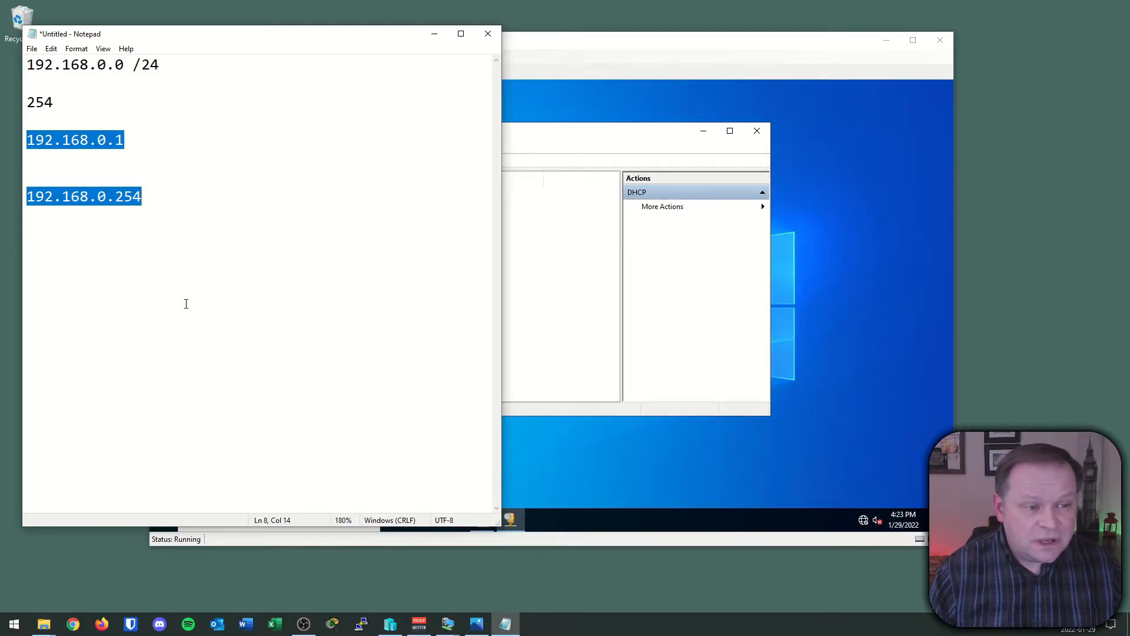
pyautogui.click(127, 140)
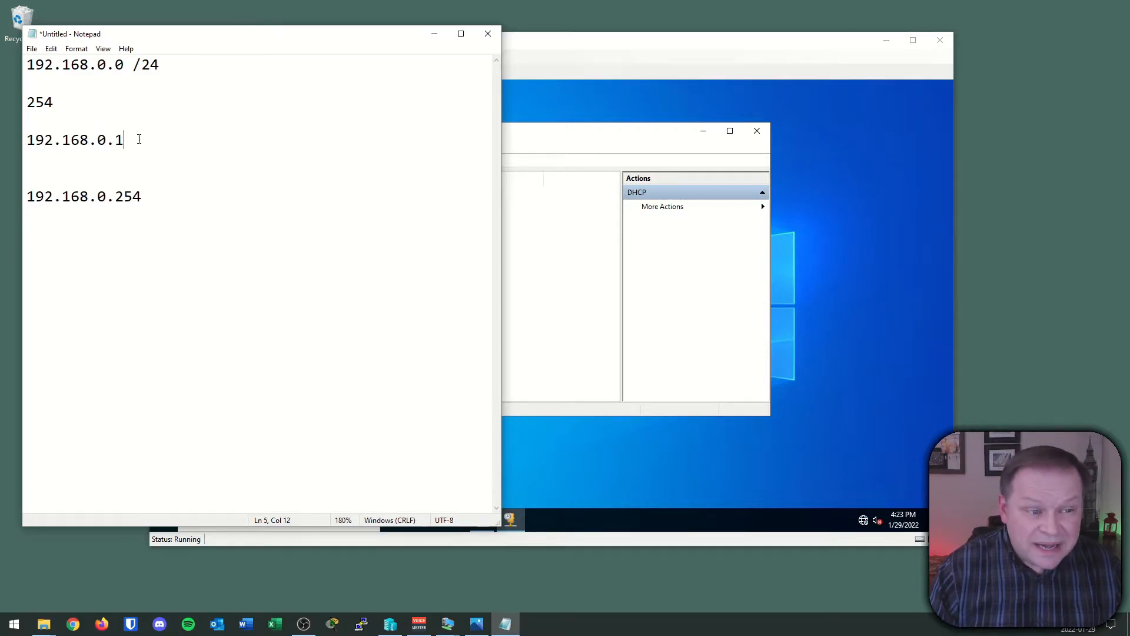
pyautogui.moveTo(142, 139); pyautogui.dragTo(17, 140)
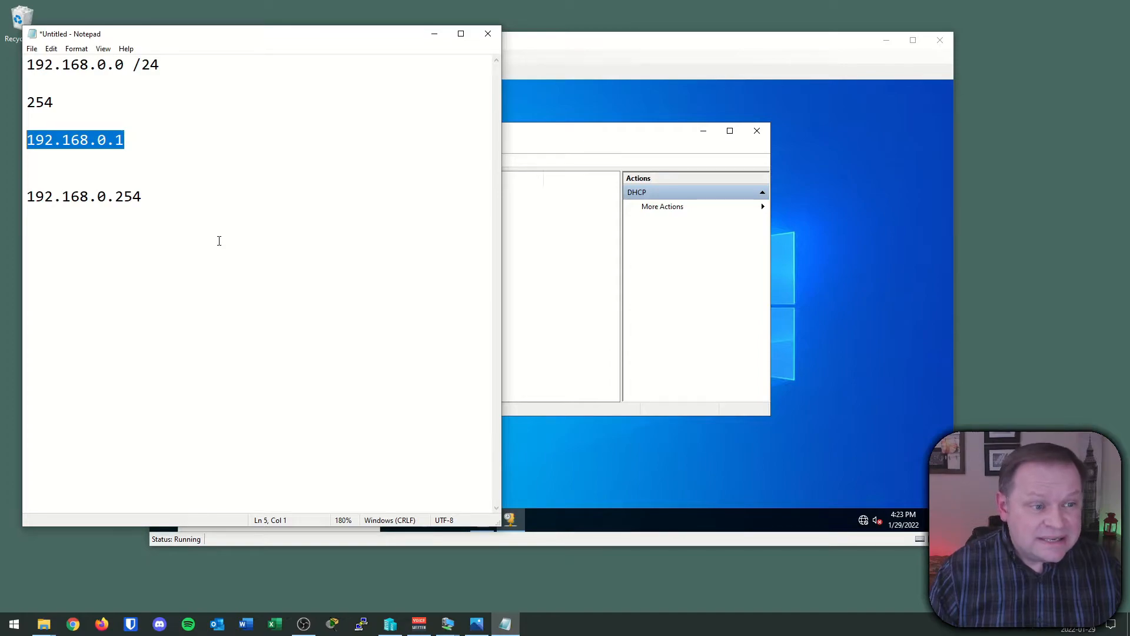
pyautogui.moveTo(134, 140)
pyautogui.mouseDown()
pyautogui.moveTo(283, 126)
pyautogui.moveTo(231, 153)
pyautogui.mouseUp()
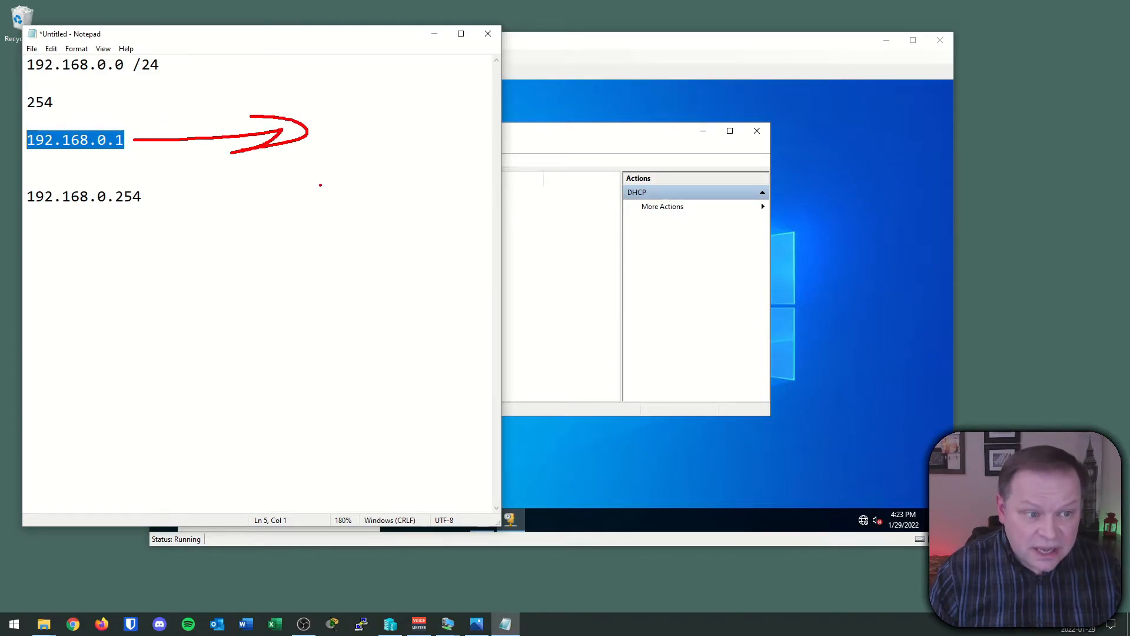
pyautogui.press('Escape')
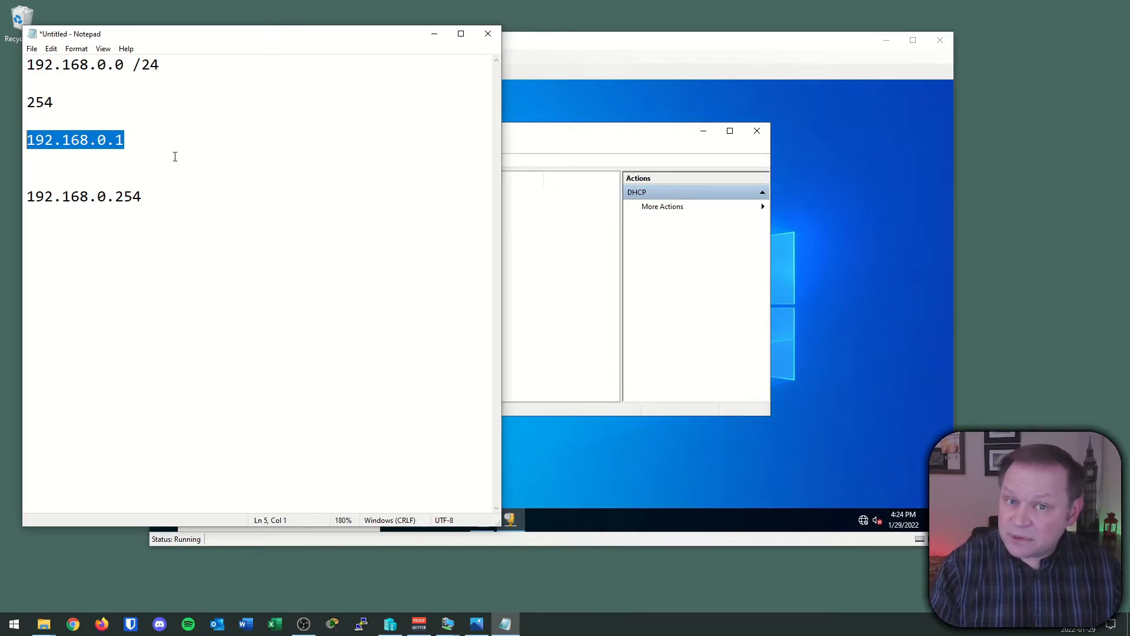
pyautogui.click(175, 156)
pyautogui.moveTo(167, 196); pyautogui.dragTo(29, 139)
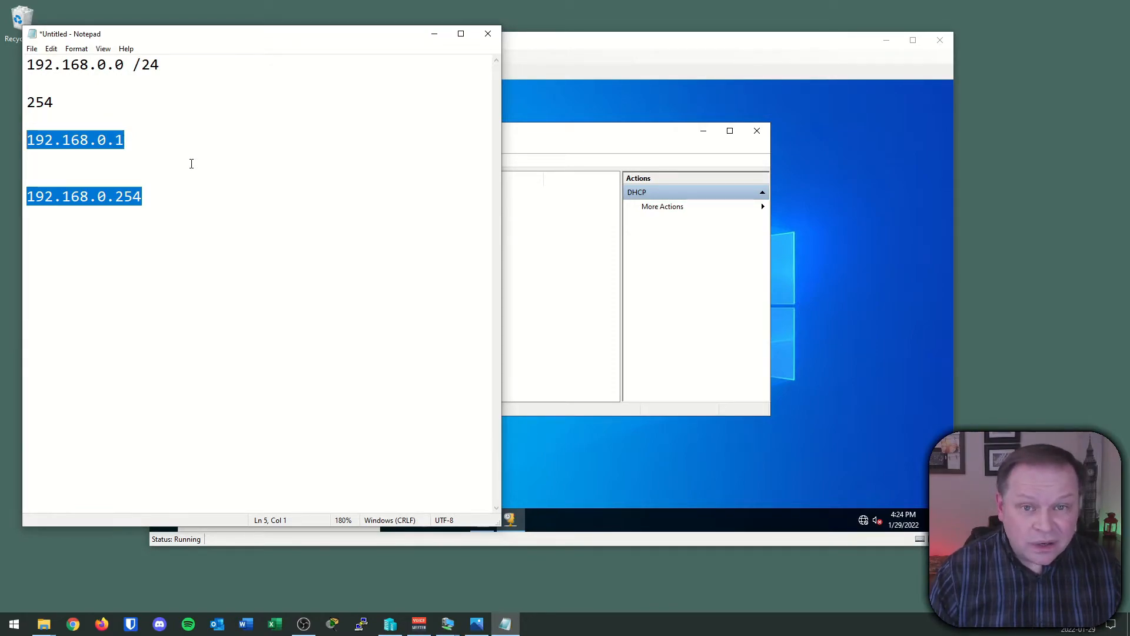
# Insert the addresses 192.168.0.50 and 192.168.0.100 on separate lines between 192.168.0.1 and 192.168.0.254.
pyautogui.click(161, 159)
pyautogui.press('Return')
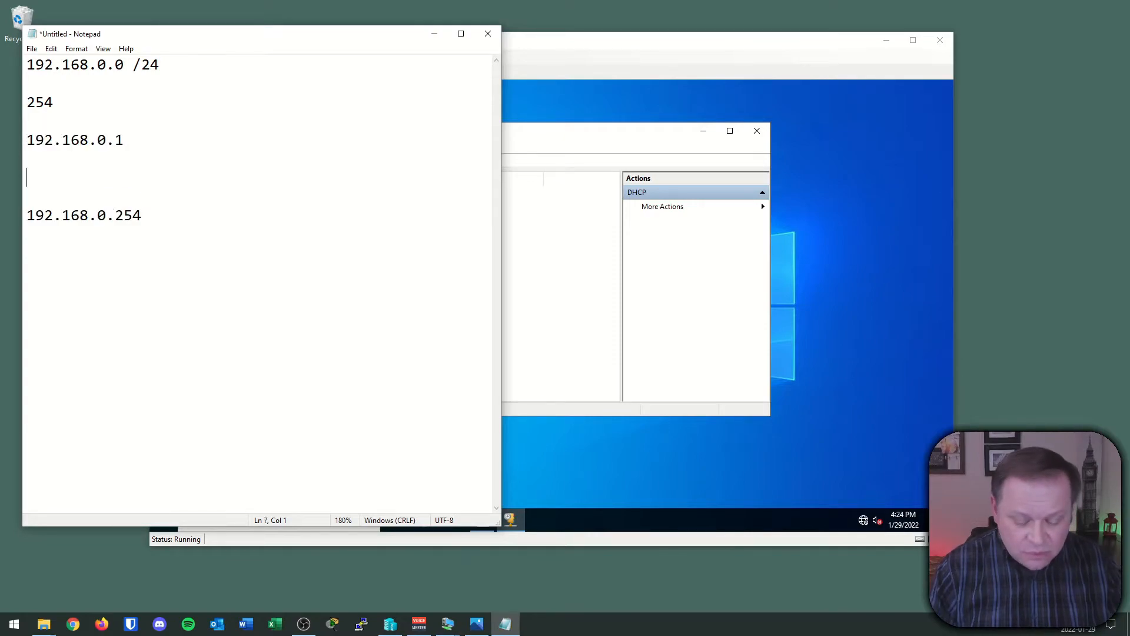
pyautogui.press('Return')
pyautogui.press('Return')
pyautogui.press('Up')
pyautogui.press('Up')
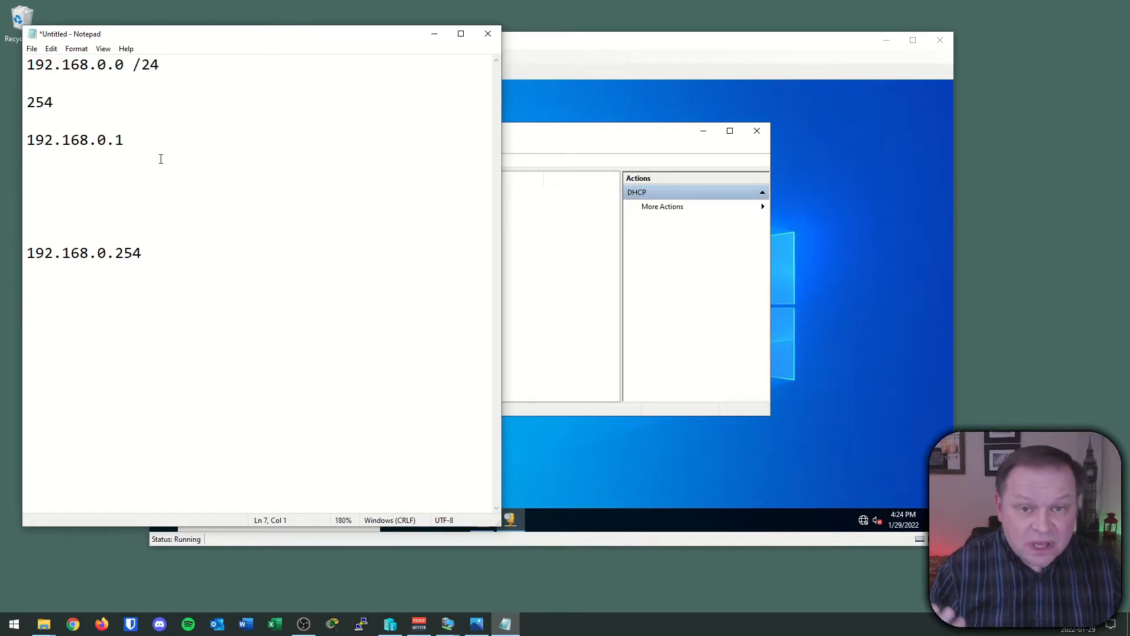
pyautogui.write('192')
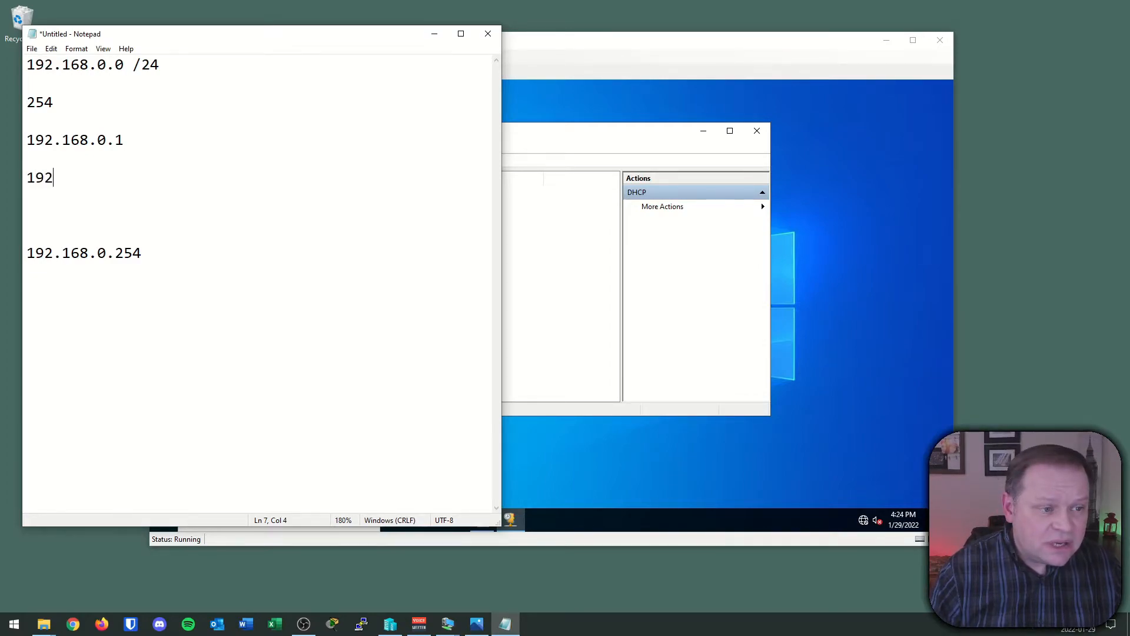
pyautogui.write('.168.0.50')
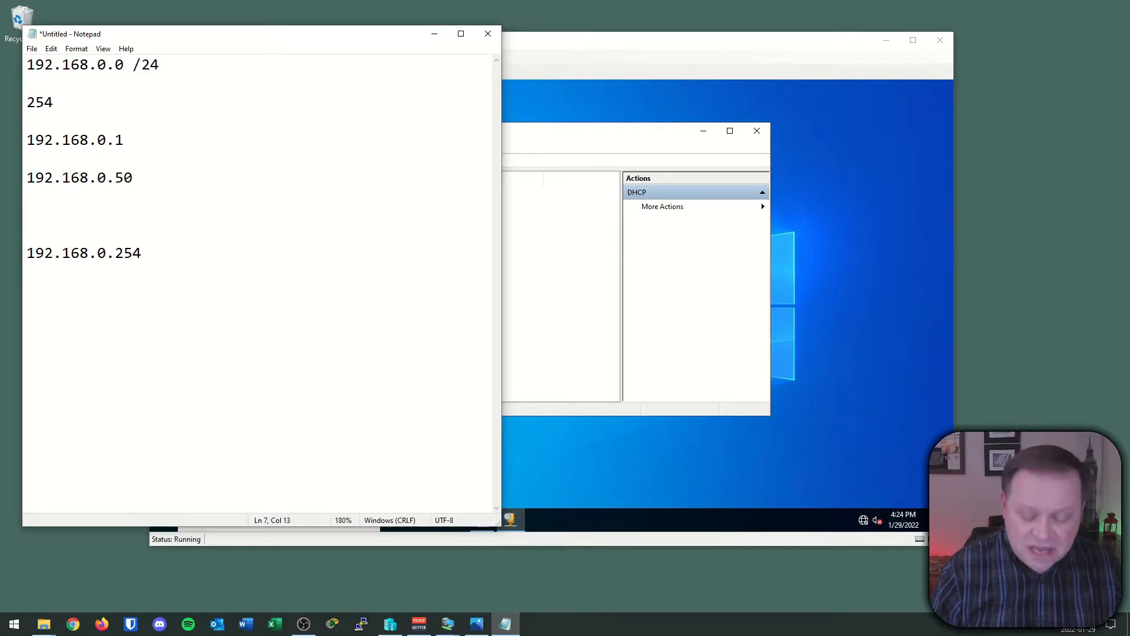
pyautogui.press('Return')
pyautogui.press('Return')
pyautogui.write('192.168.0.100')
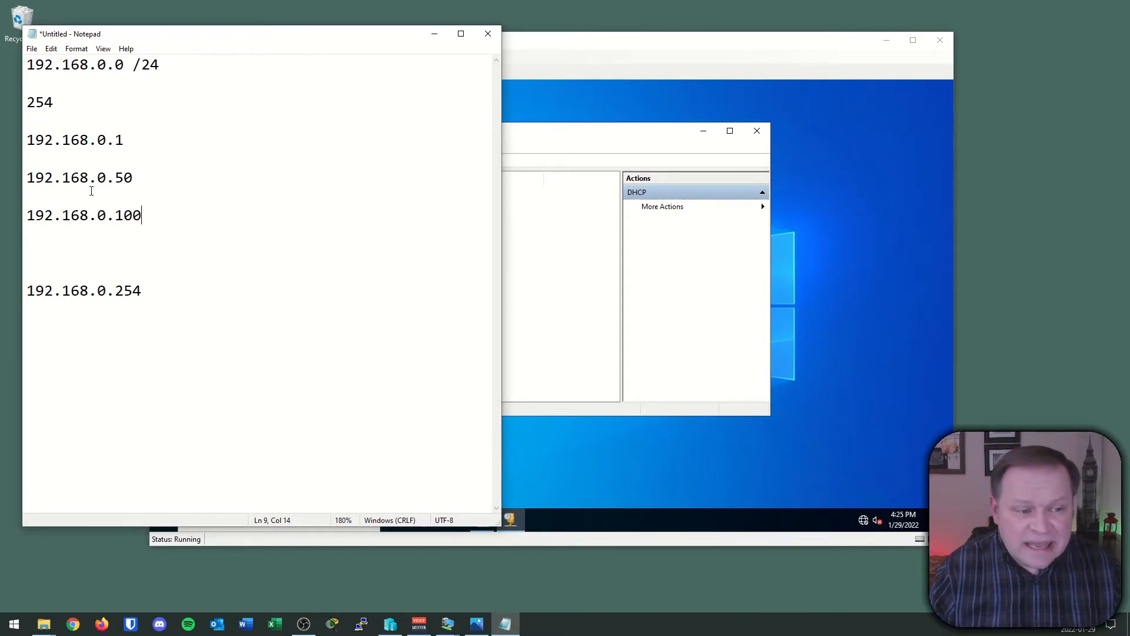
# Highlight the 192.168.0.50 to 192.168.0.100 range and temporarily mark .49 and .101 as the limits of the surrounding addresses.
pyautogui.moveTo(26, 177); pyautogui.dragTo(143, 215)
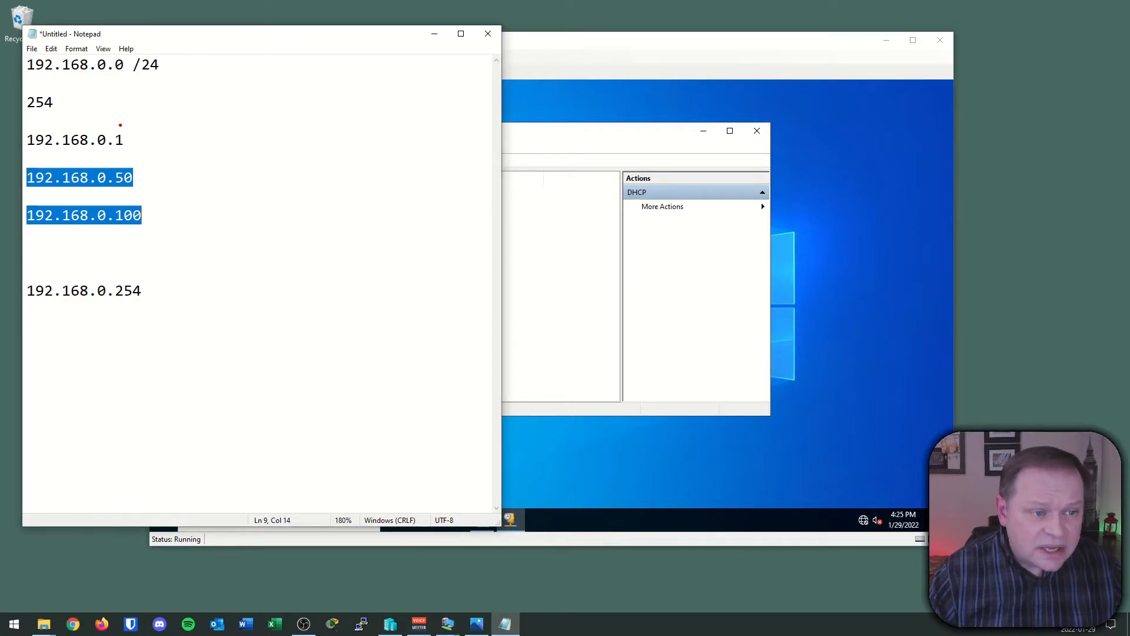
pyautogui.moveTo(128, 140)
pyautogui.mouseDown()
pyautogui.moveTo(146, 137)
pyautogui.moveTo(131, 159)
pyautogui.moveTo(142, 148)
pyautogui.moveTo(141, 159)
pyautogui.mouseUp()
pyautogui.click(115, 244)
pyautogui.moveTo(126, 234)
pyautogui.mouseDown()
pyautogui.moveTo(126, 245)
pyautogui.moveTo(139, 234)
pyautogui.moveTo(146, 246)
pyautogui.moveTo(135, 274)
pyautogui.mouseUp()
pyautogui.moveTo(126, 264); pyautogui.dragTo(134, 275)
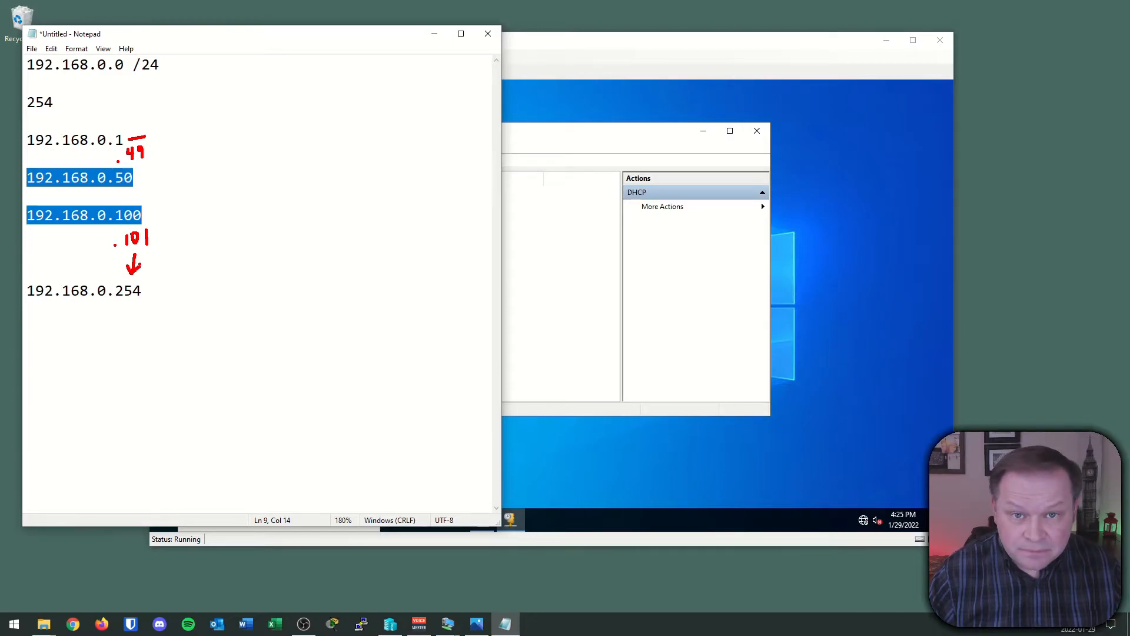
pyautogui.press('Escape')
# Minimize Notepad, start a new IPv4 scope on dhcp01, name it Data1 and continue to the IP address range page.
pyautogui.click(426, 36)
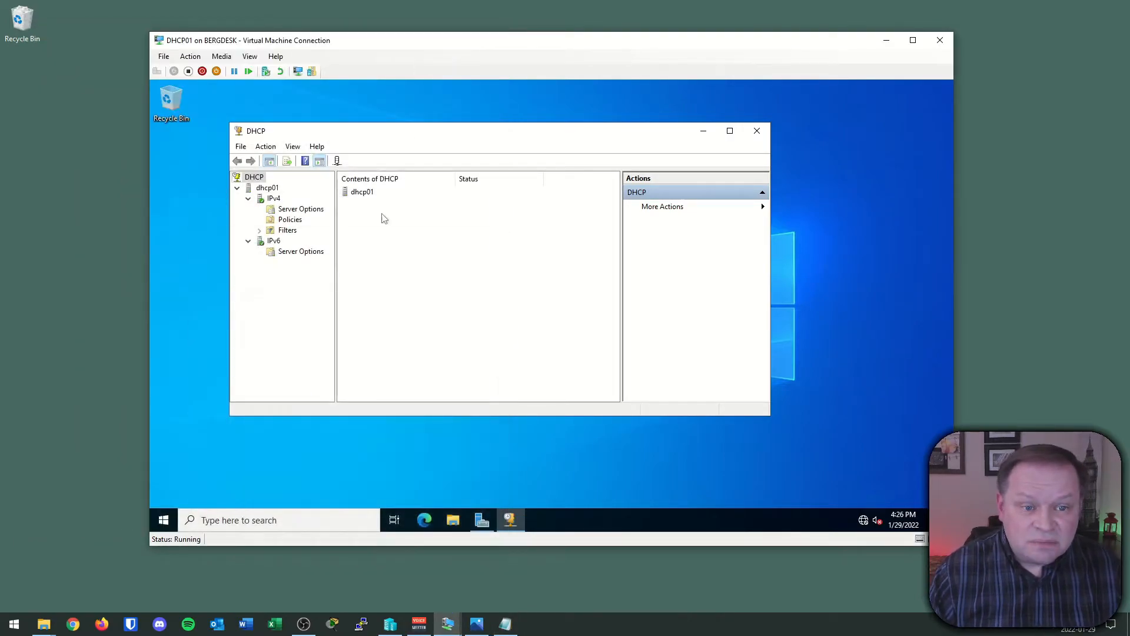
pyautogui.click(274, 199)
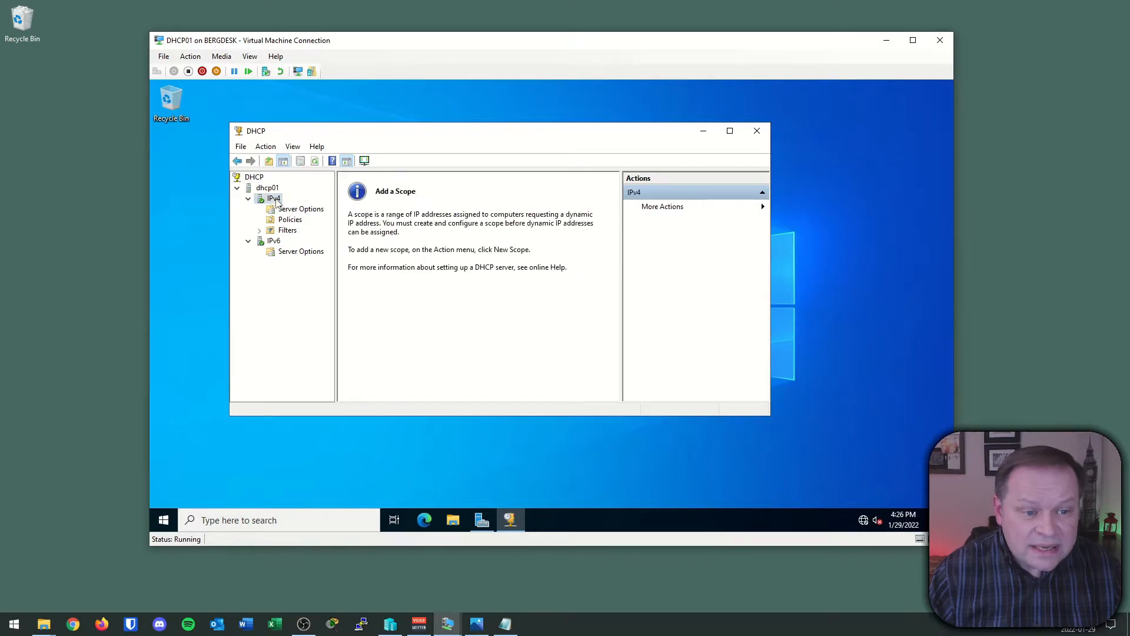
pyautogui.rightClick(276, 202)
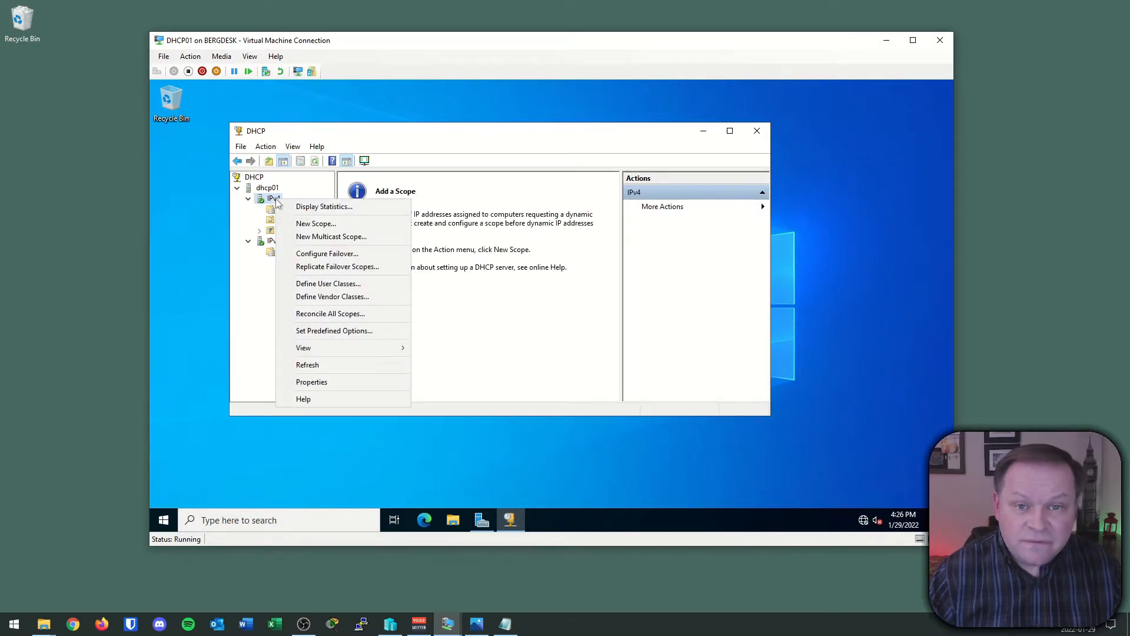
pyautogui.click(351, 226)
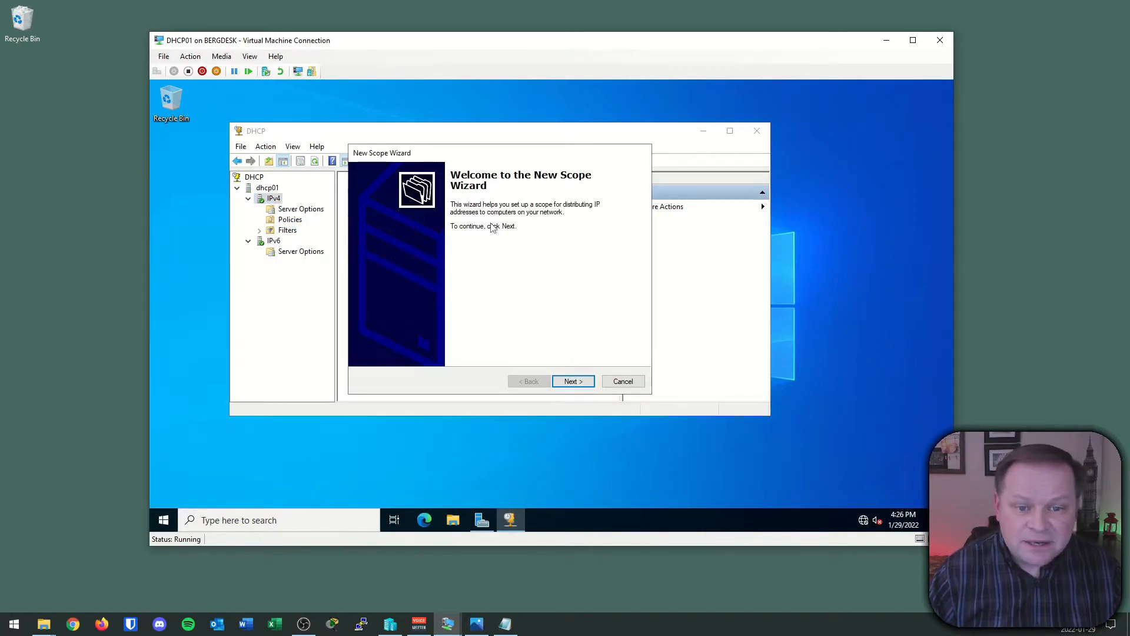
pyautogui.click(572, 382)
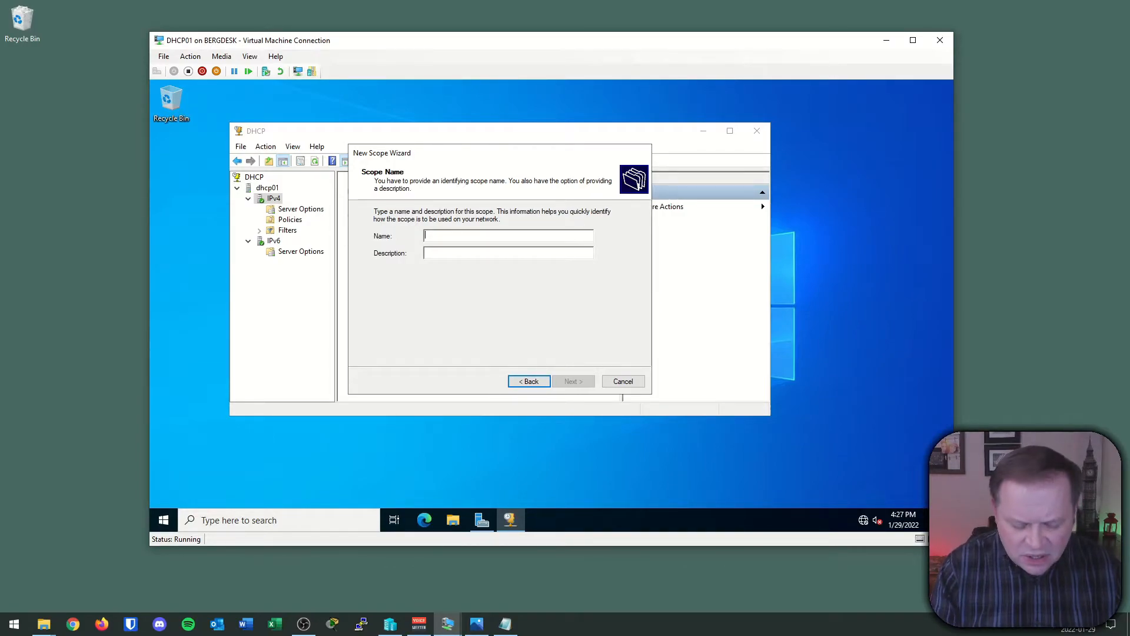
pyautogui.write('Data')
pyautogui.write('1')
pyautogui.click(583, 382)
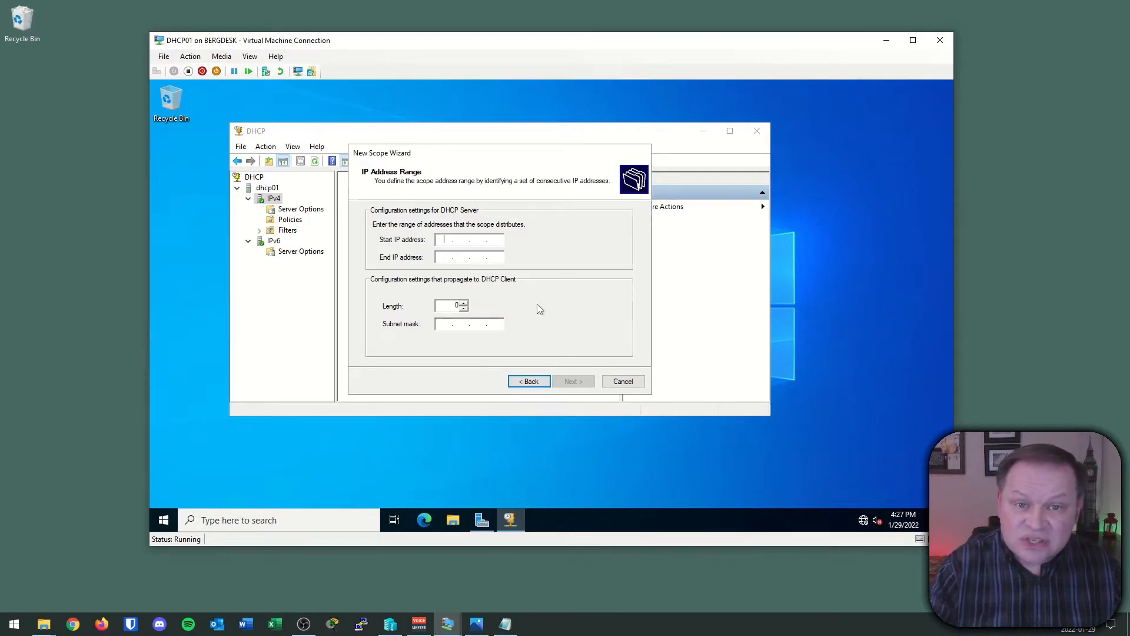
# Bring the Notepad notes back up and examine the first and last usable addresses for the scope range.
pyautogui.click(505, 624)
pyautogui.click(194, 215)
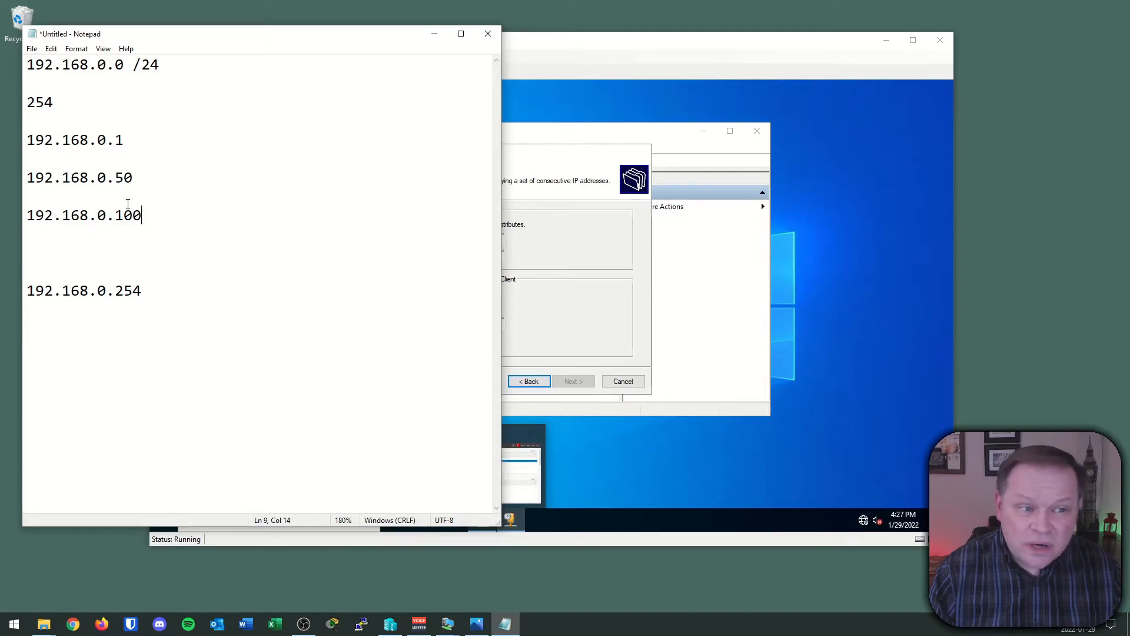
pyautogui.moveTo(96, 140); pyautogui.dragTo(134, 140)
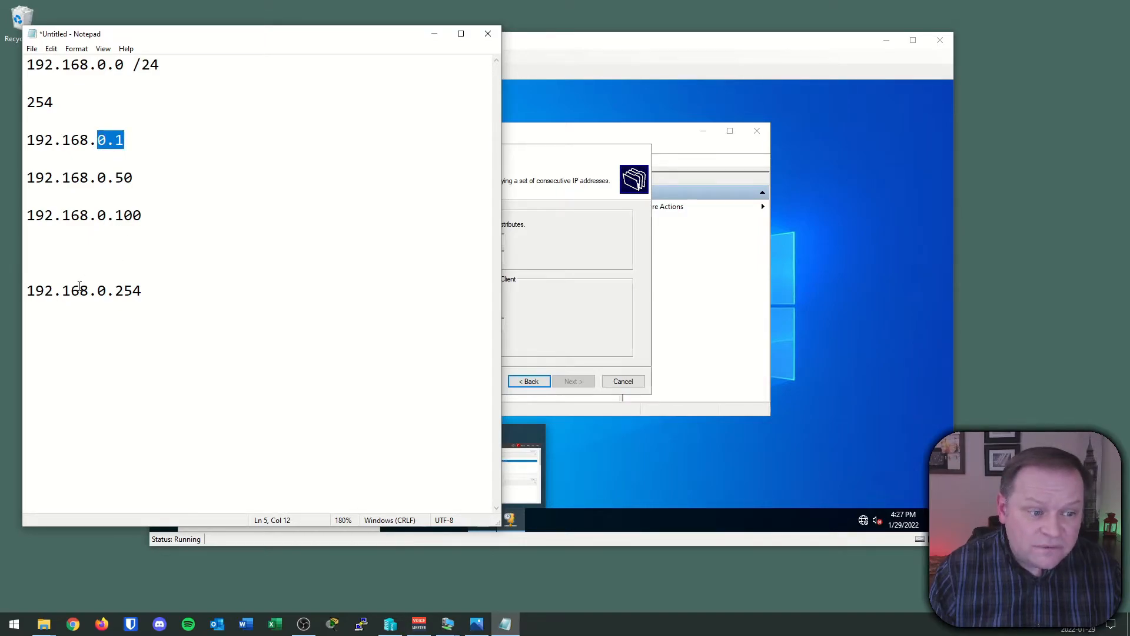
pyautogui.moveTo(79, 289); pyautogui.dragTo(149, 290)
pyautogui.click(137, 264)
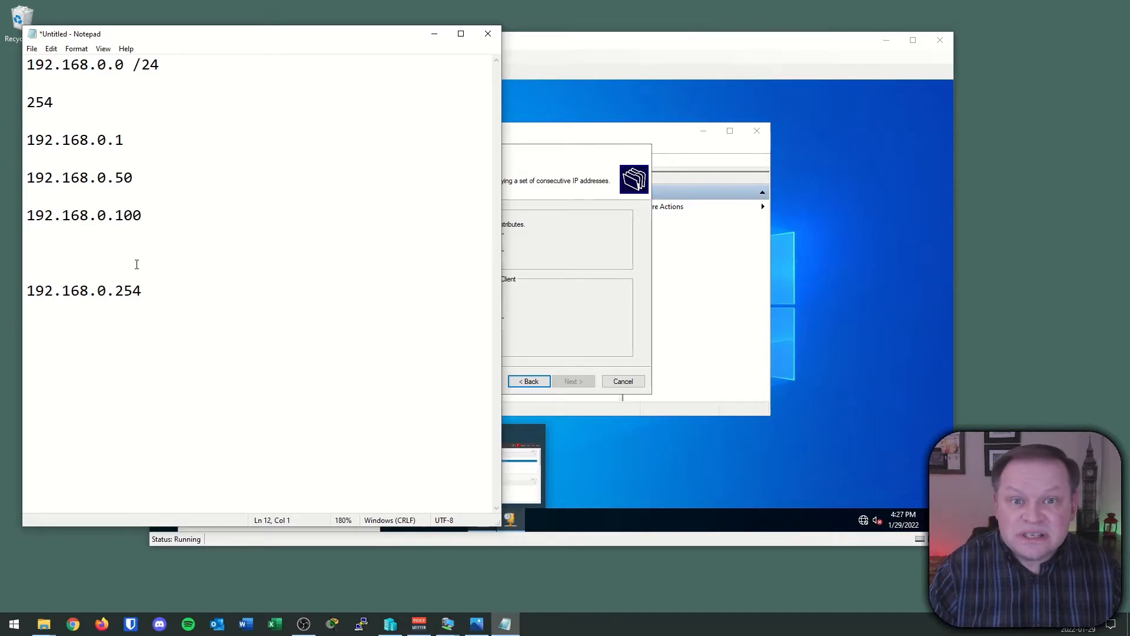
# Set the scope's address range from 192.168.0.50 to 192.168.0.100 and continue to the exclusions page.
pyautogui.moveTo(30, 179); pyautogui.dragTo(154, 219)
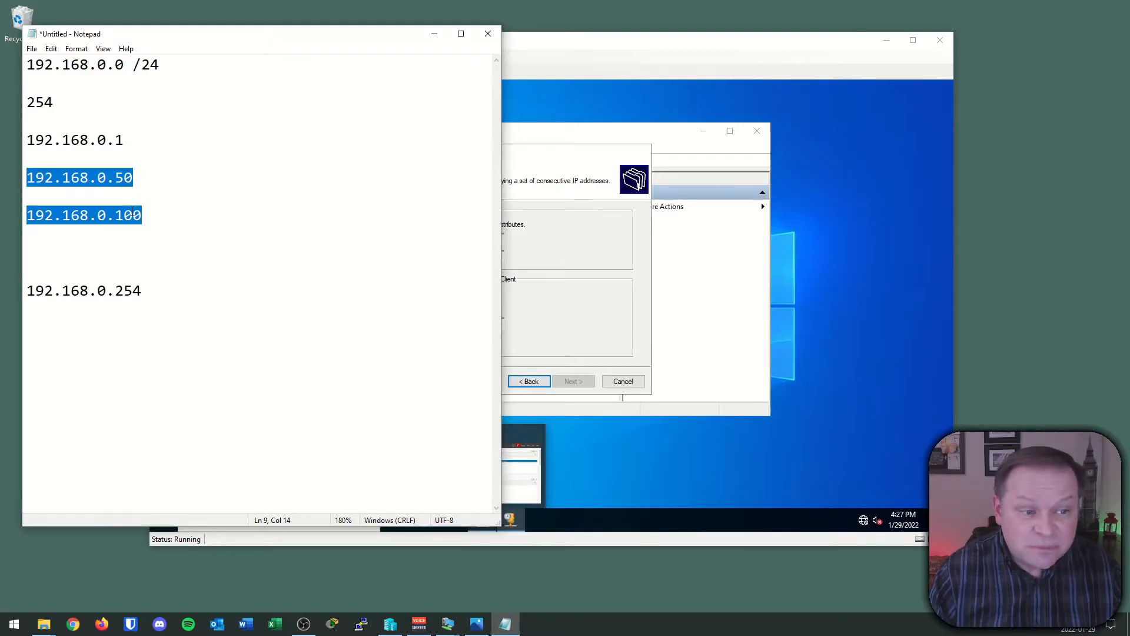
pyautogui.click(551, 155)
pyautogui.write('192 . 168 . ')
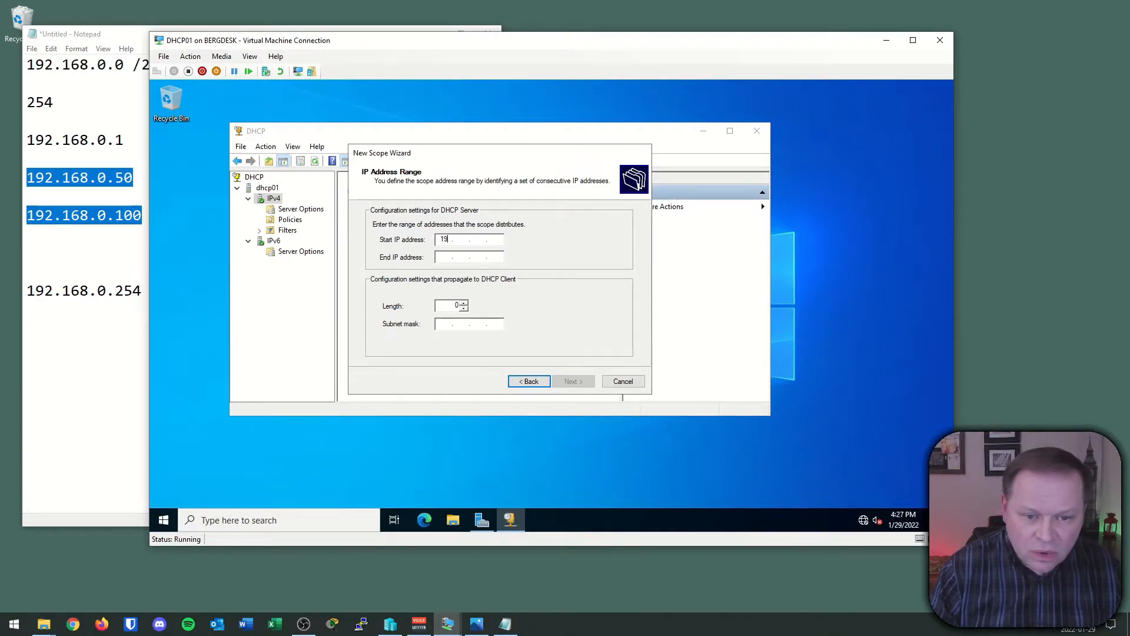
pyautogui.write('0 . ')
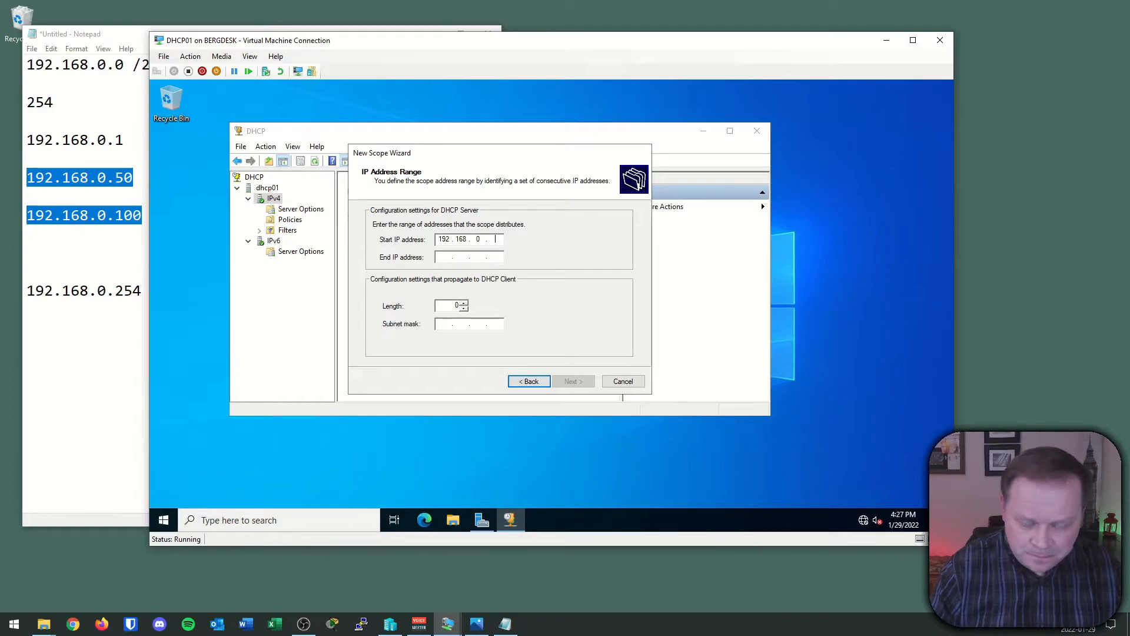
pyautogui.write('50')
pyautogui.press('Tab')
pyautogui.write('192 . ')
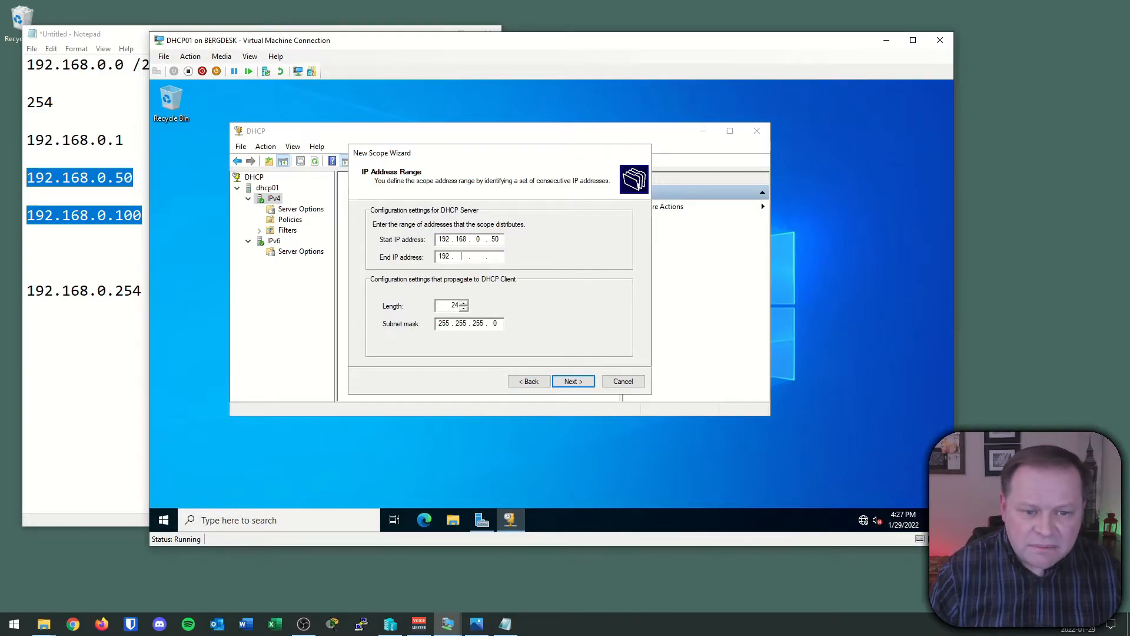
pyautogui.write('168 . 0 . 100')
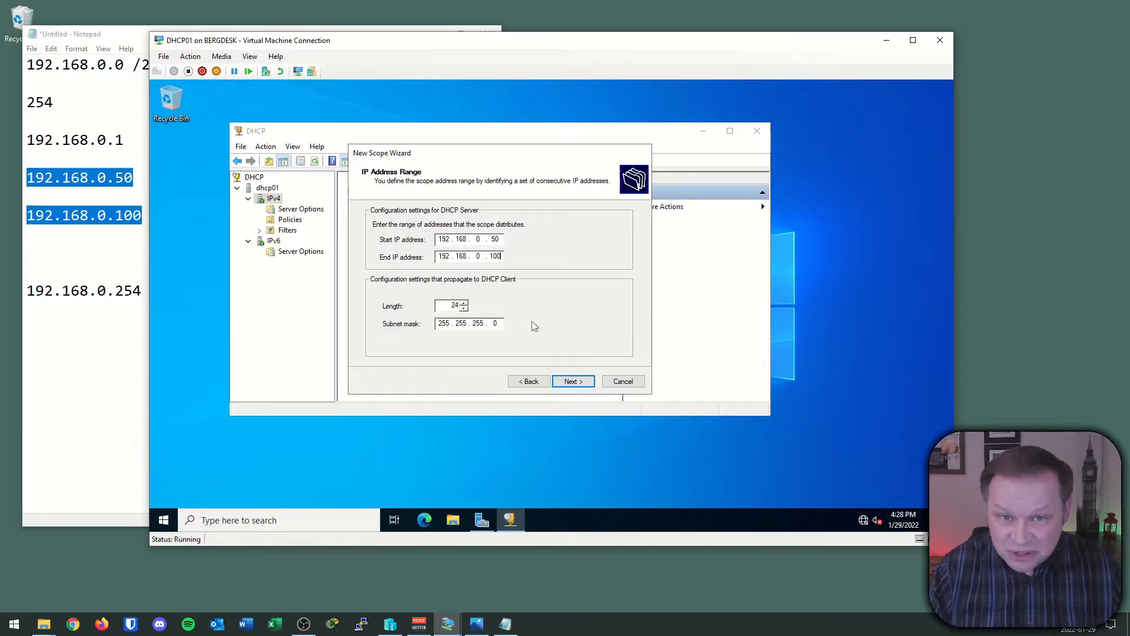
pyautogui.click(571, 381)
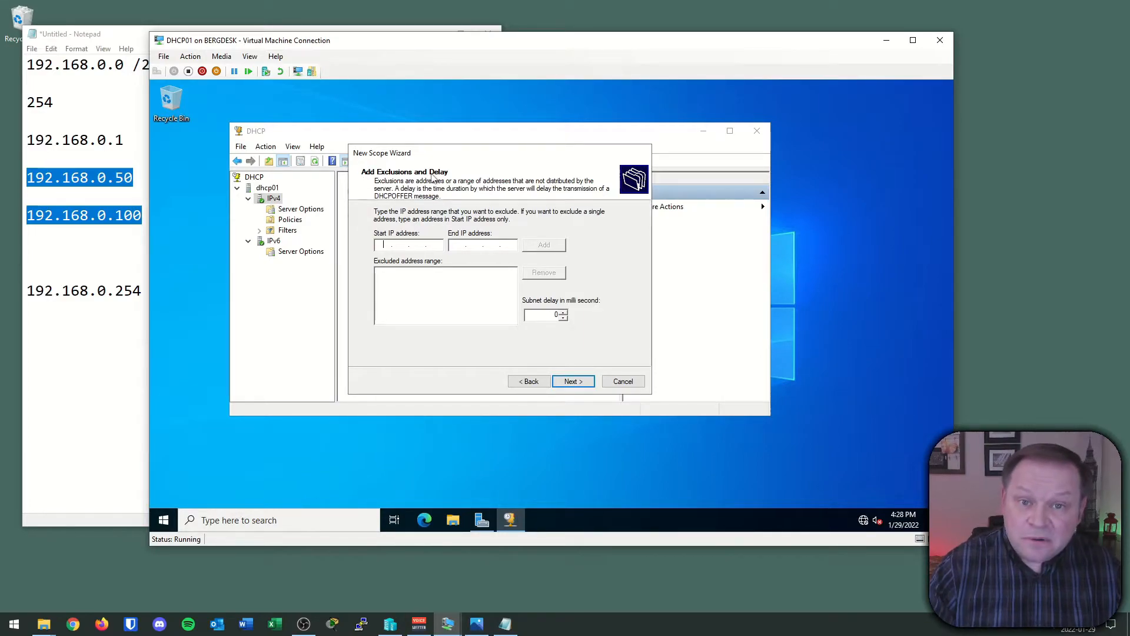
# Compare the full range of usable addresses in the Notepad notes with the planned scope range to decide whether exclusions are needed.
pyautogui.click(112, 152)
pyautogui.moveTo(37, 139); pyautogui.dragTo(122, 140)
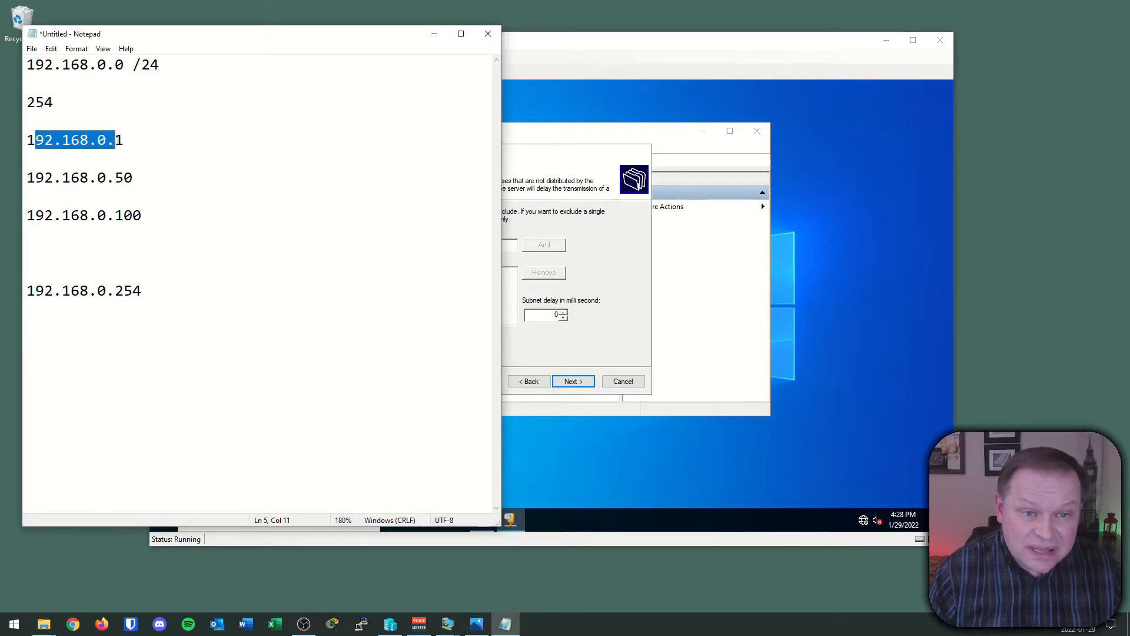
pyautogui.moveTo(27, 291); pyautogui.dragTo(137, 285)
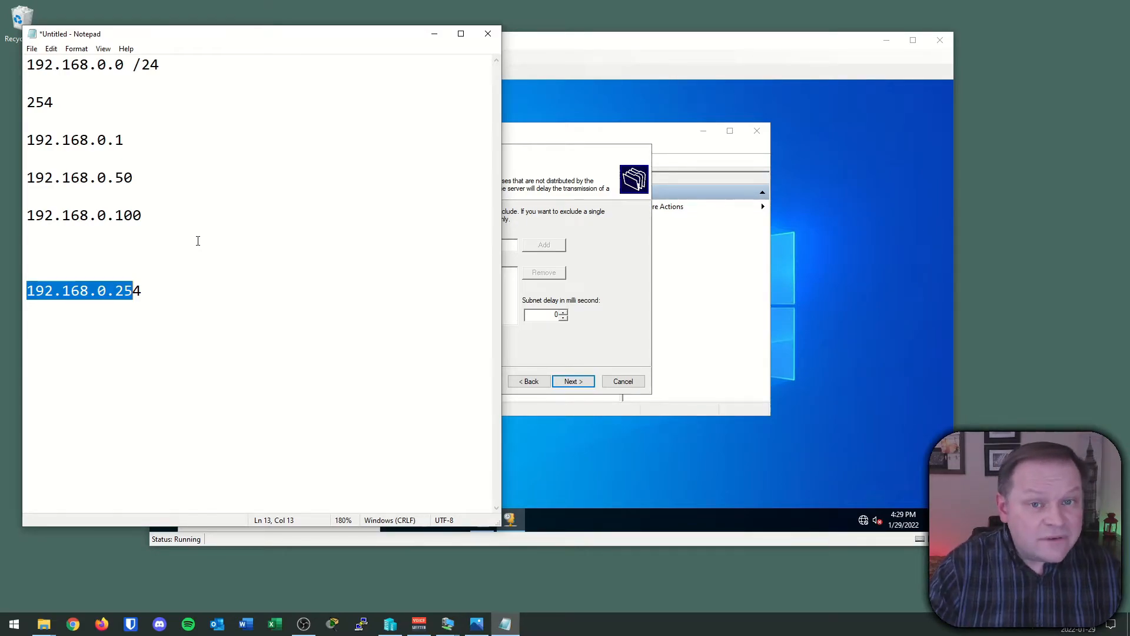
pyautogui.moveTo(171, 220); pyautogui.dragTo(18, 184)
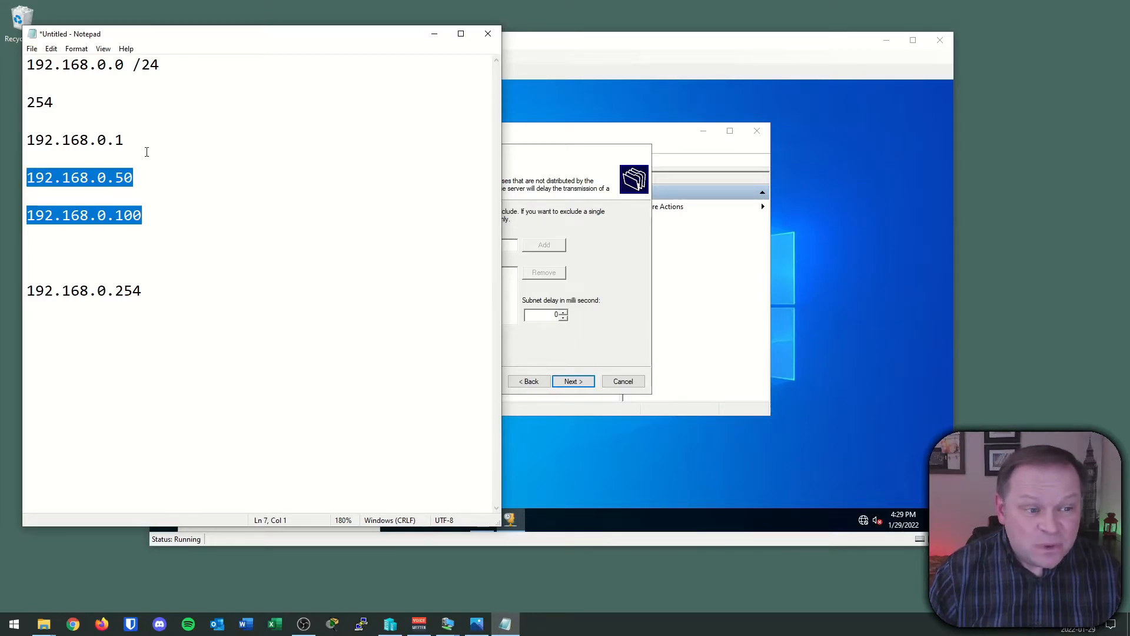
pyautogui.moveTo(127, 141); pyautogui.dragTo(26, 141)
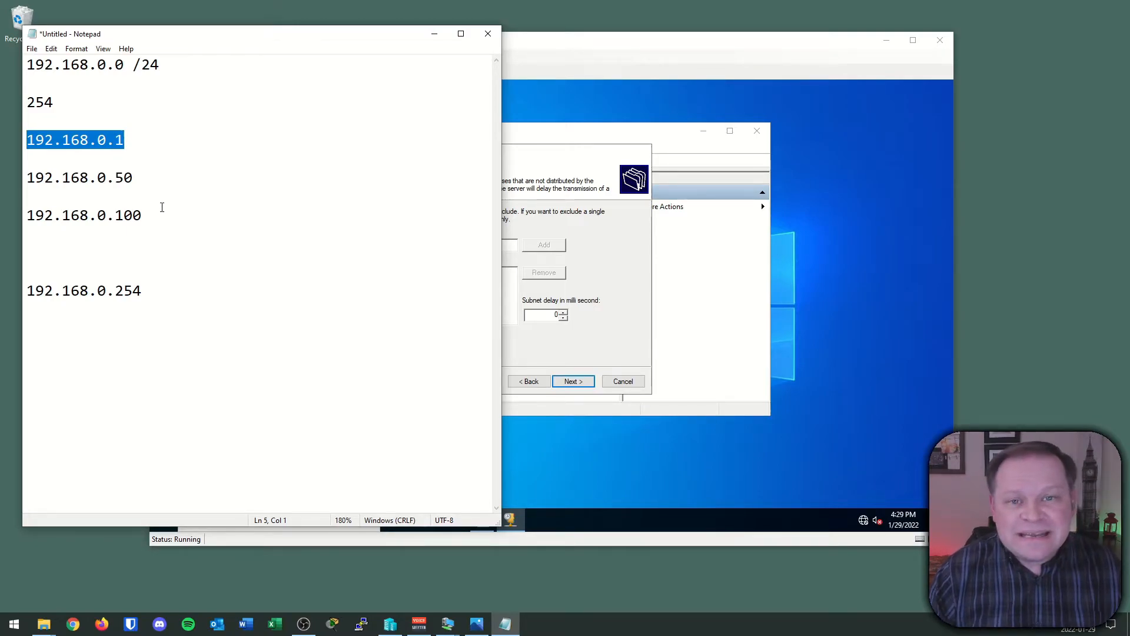
pyautogui.click(533, 165)
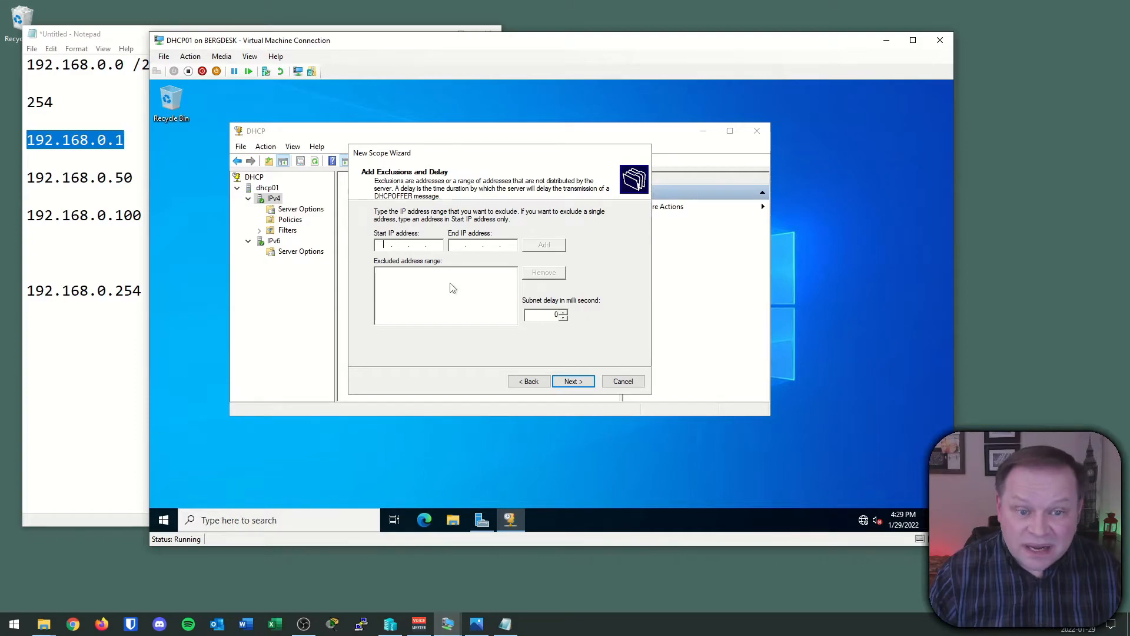
pyautogui.click(92, 189)
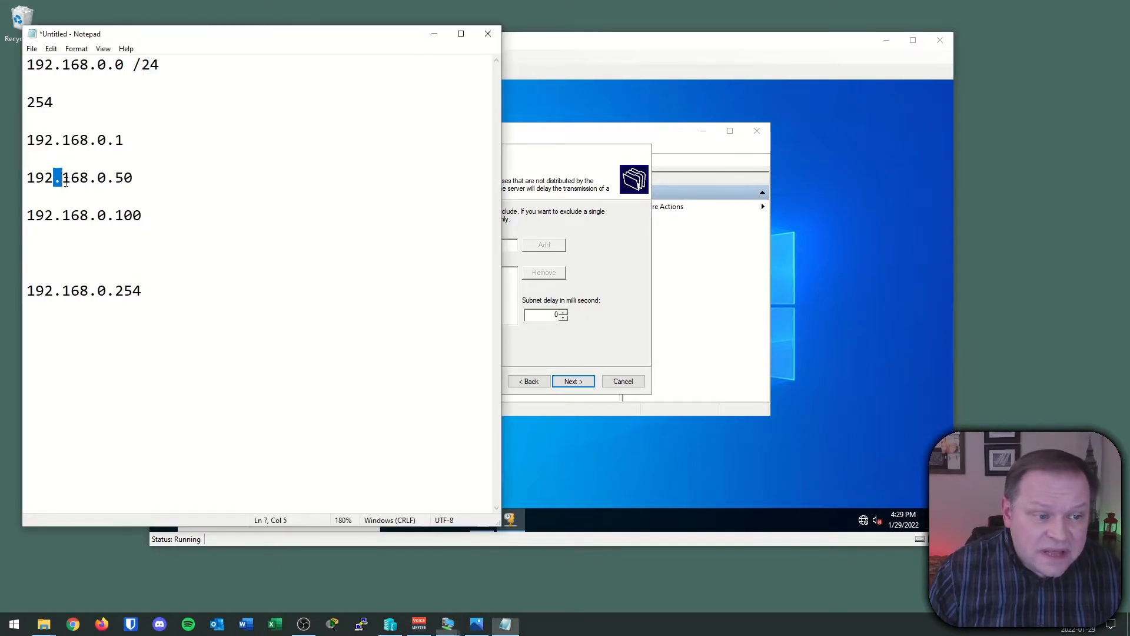
pyautogui.moveTo(53, 177); pyautogui.dragTo(147, 223)
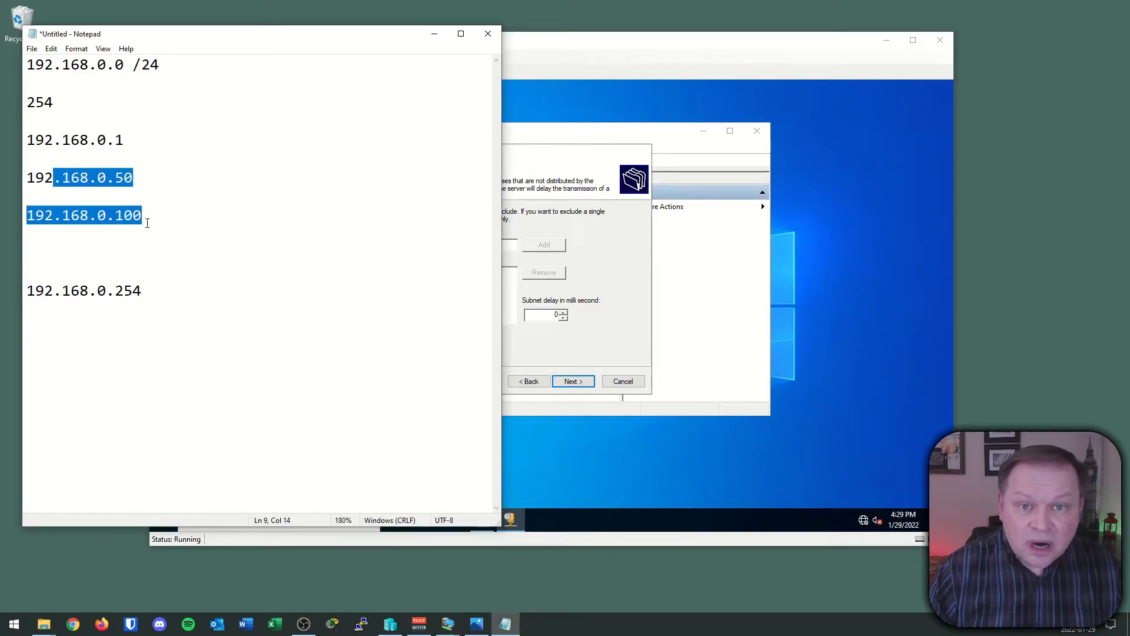
pyautogui.click(543, 156)
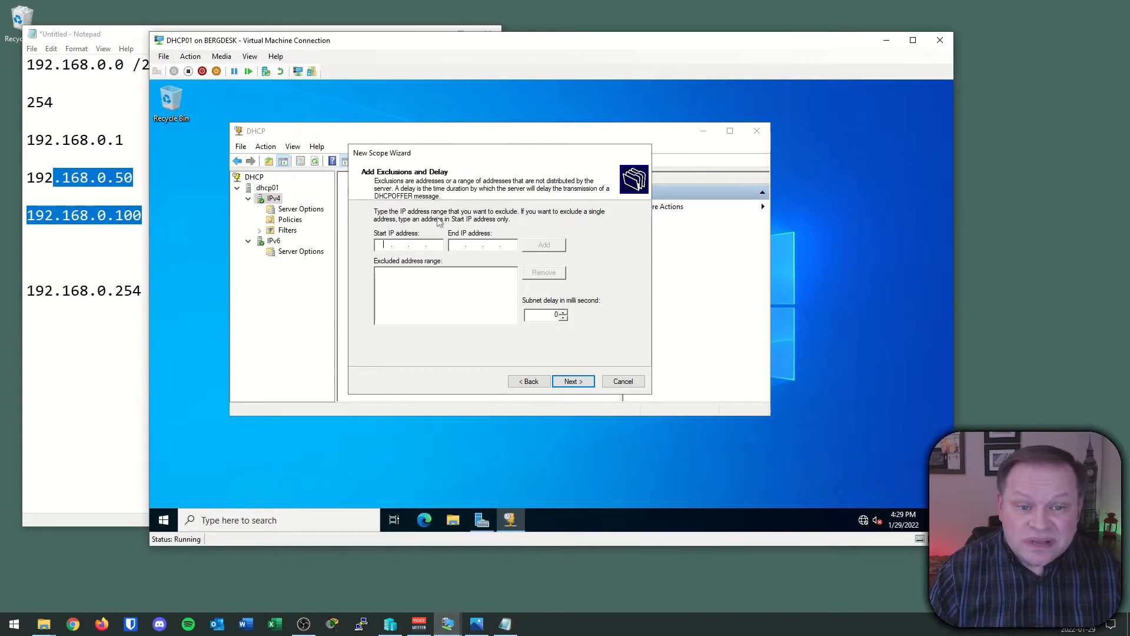
# Proceed without exclusions, keep the default lease duration, and choose to configure the DHCP options now.
pyautogui.click(572, 381)
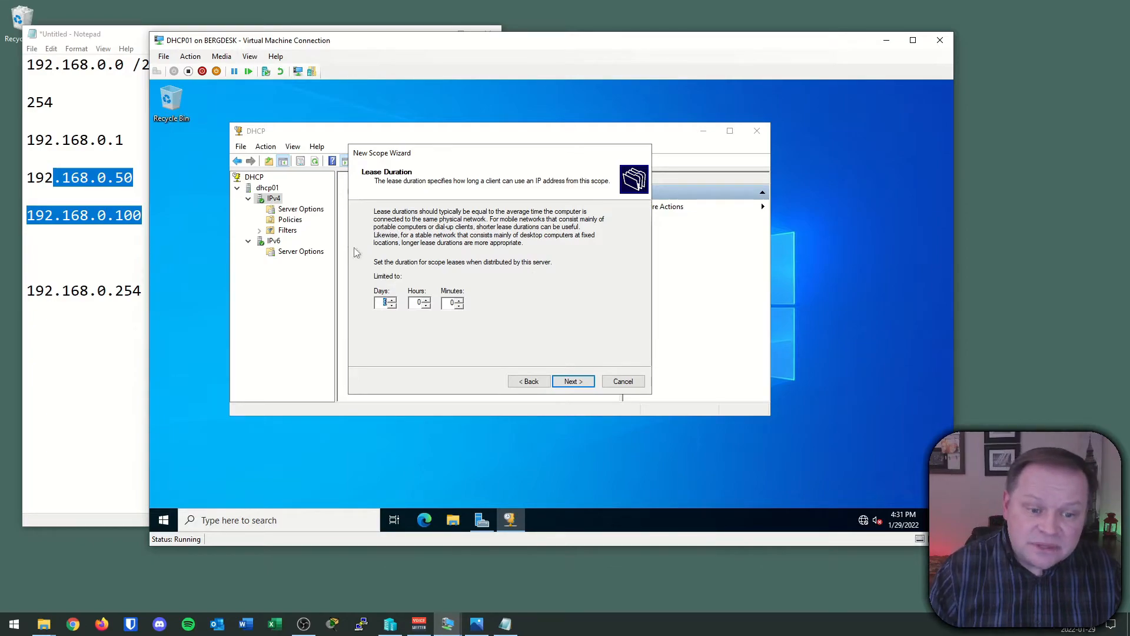
pyautogui.click(575, 376)
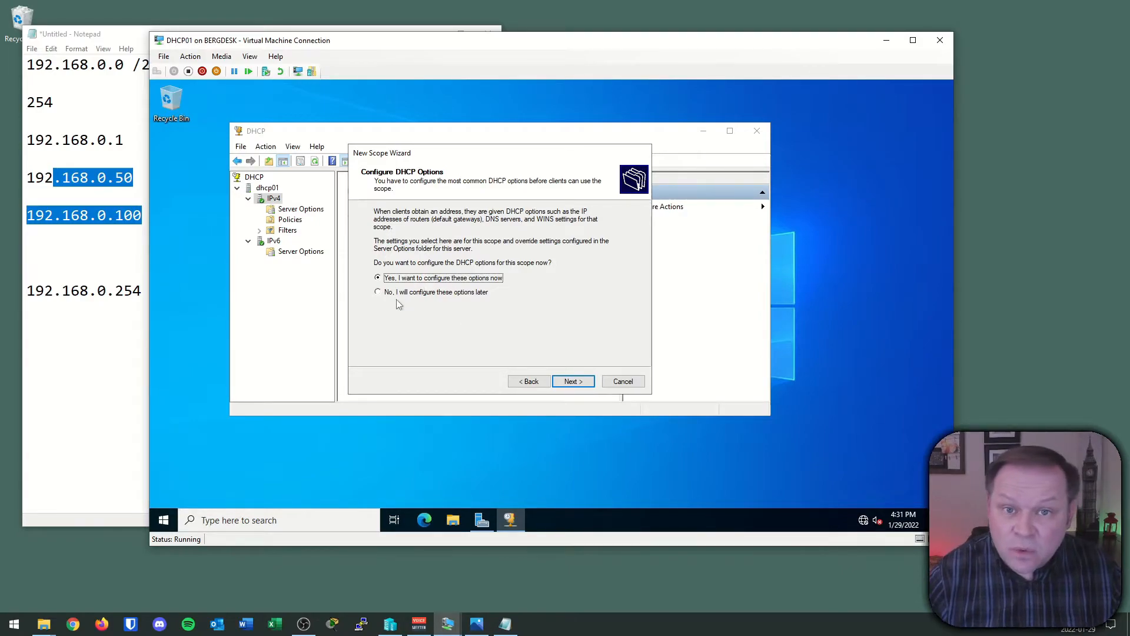
pyautogui.click(573, 381)
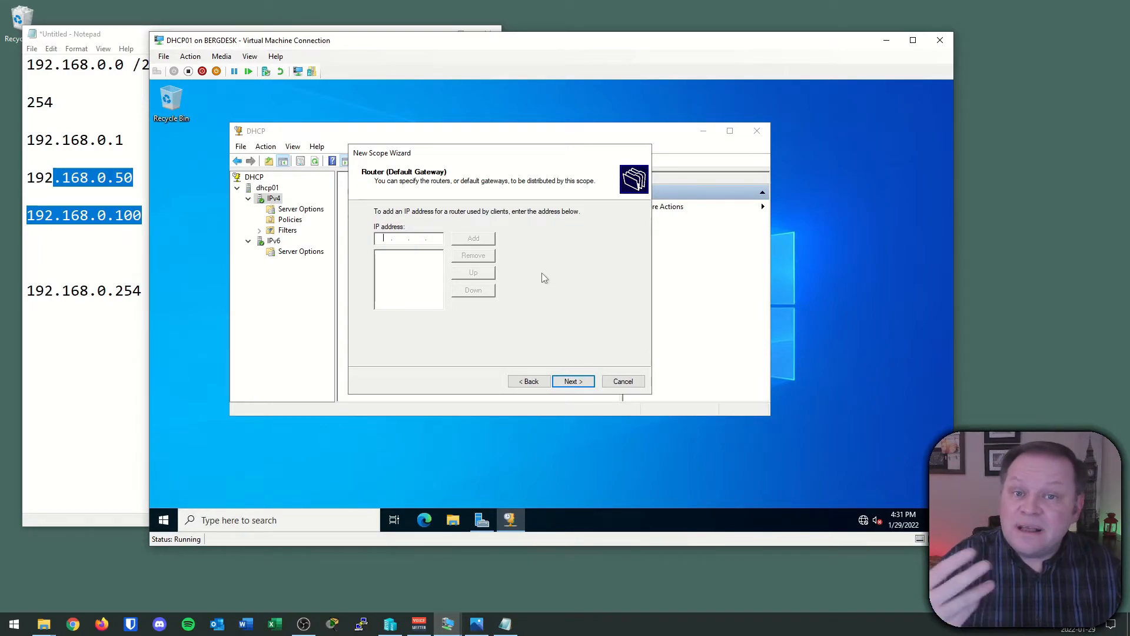
# Add 192.168.0.254 as the scope's default gateway and continue to the domain name and DNS servers page.
pyautogui.write('192.167.8')
pyautogui.press('BackSpace')
pyautogui.press('BackSpace')
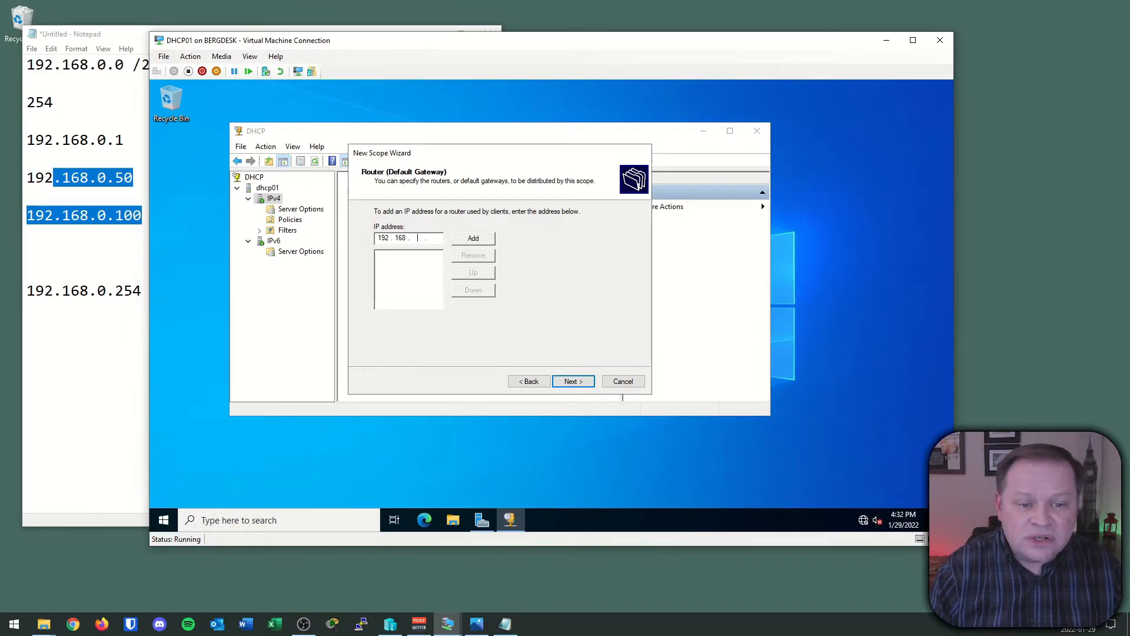
pyautogui.write('8 . 0 . 254')
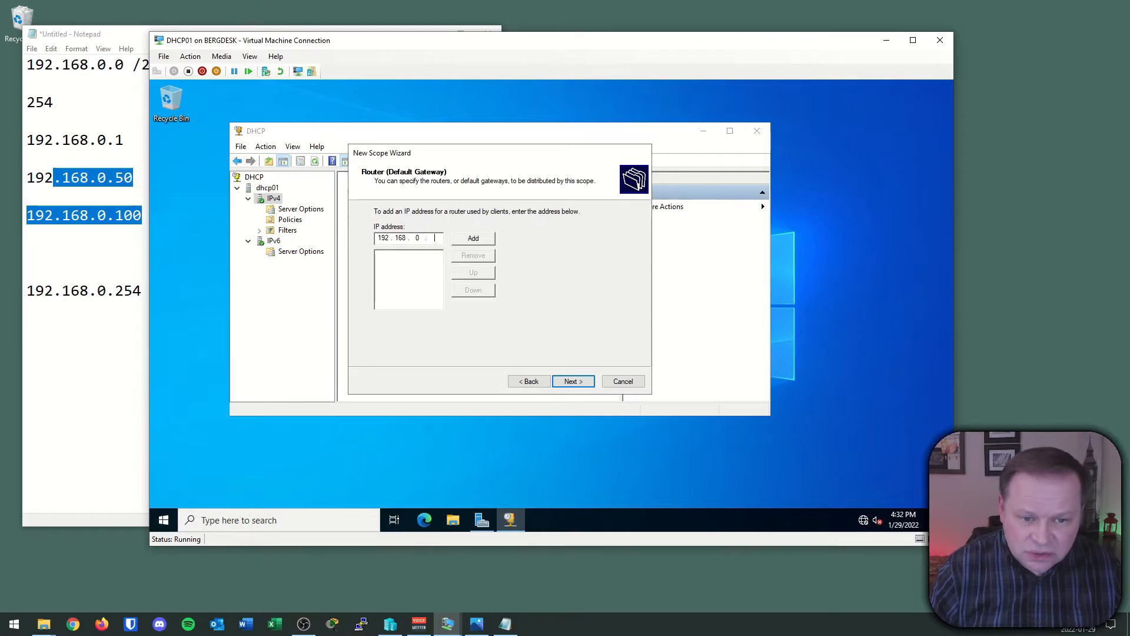
pyautogui.click(493, 238)
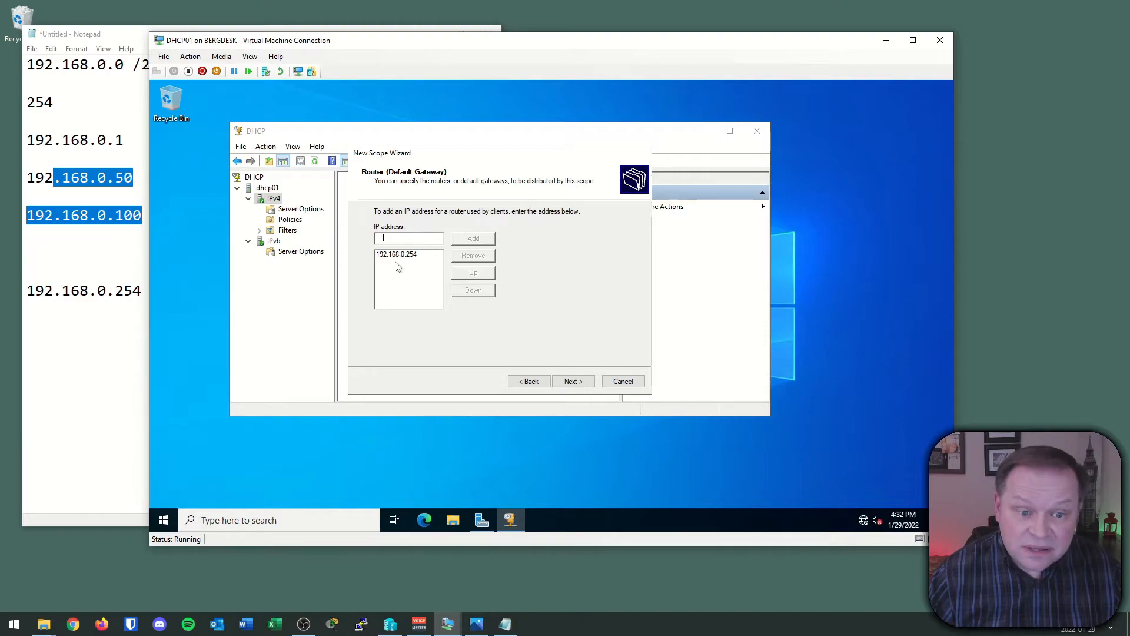
pyautogui.click(585, 388)
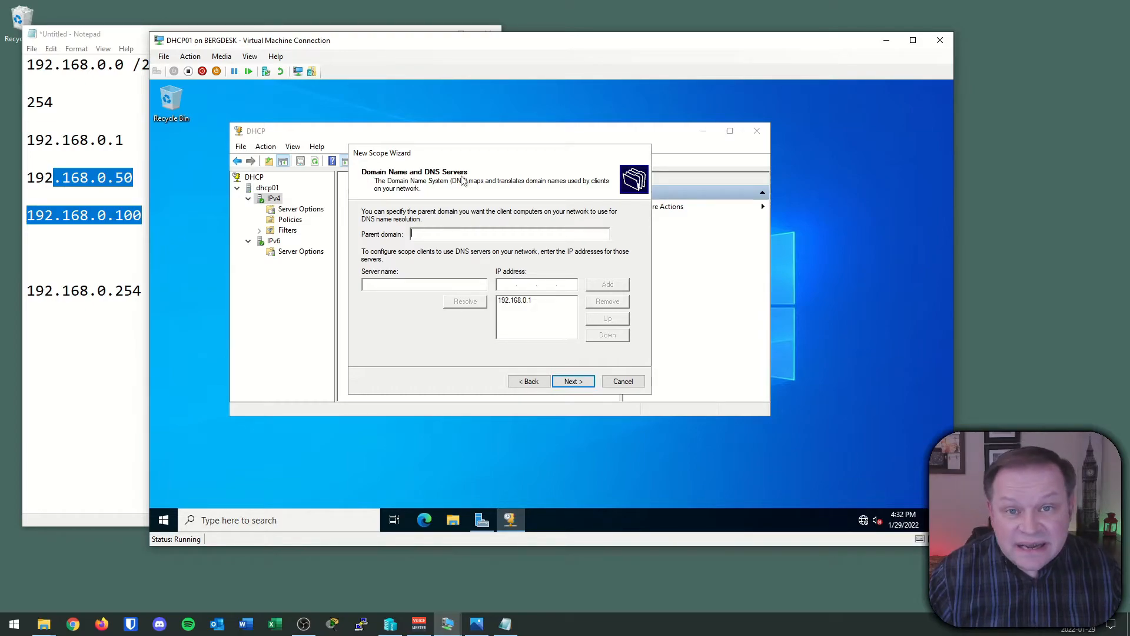
# Add 8.8.8.8 as a second DNS server after 192.168.0.1, accept it despite failed validation, and continue.
pyautogui.click(517, 309)
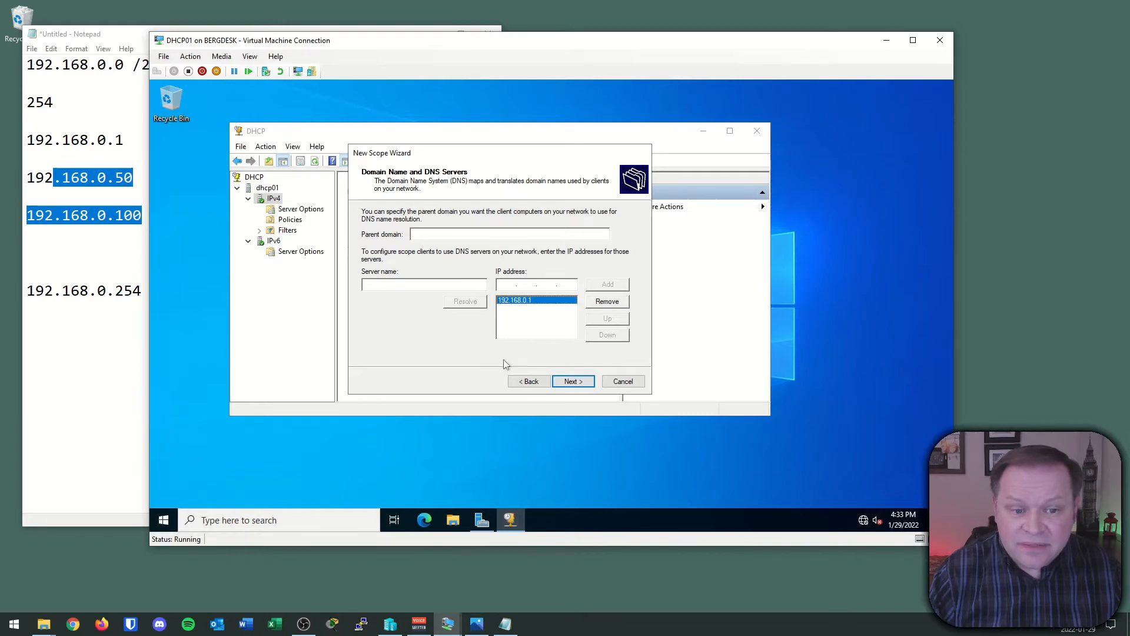
pyautogui.click(506, 284)
pyautogui.write('8.8.8.8')
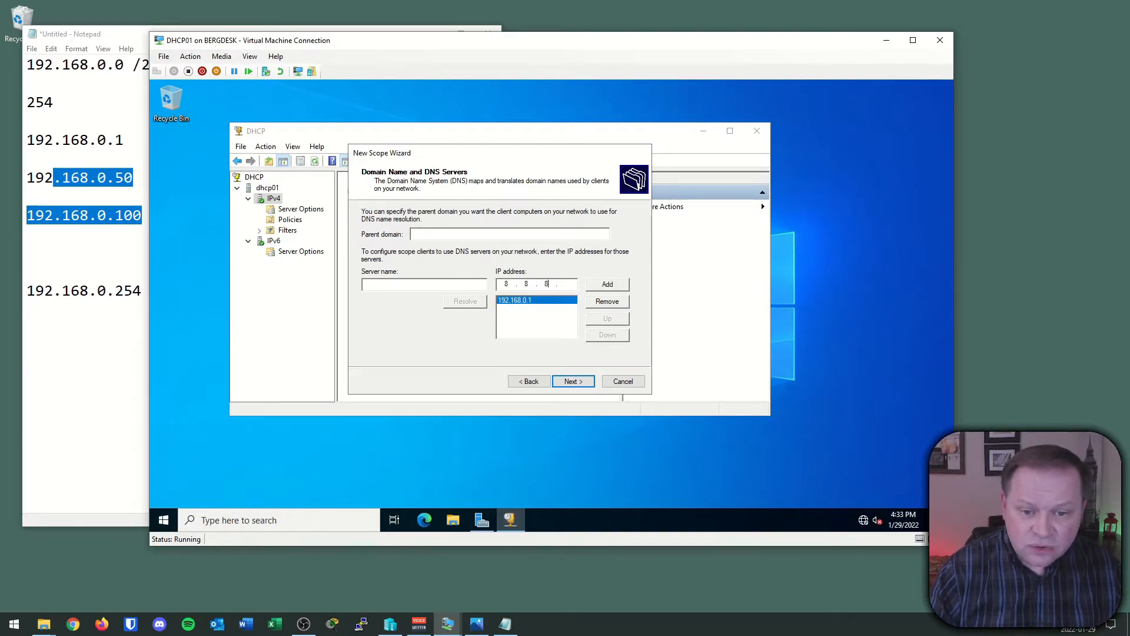
pyautogui.click(612, 287)
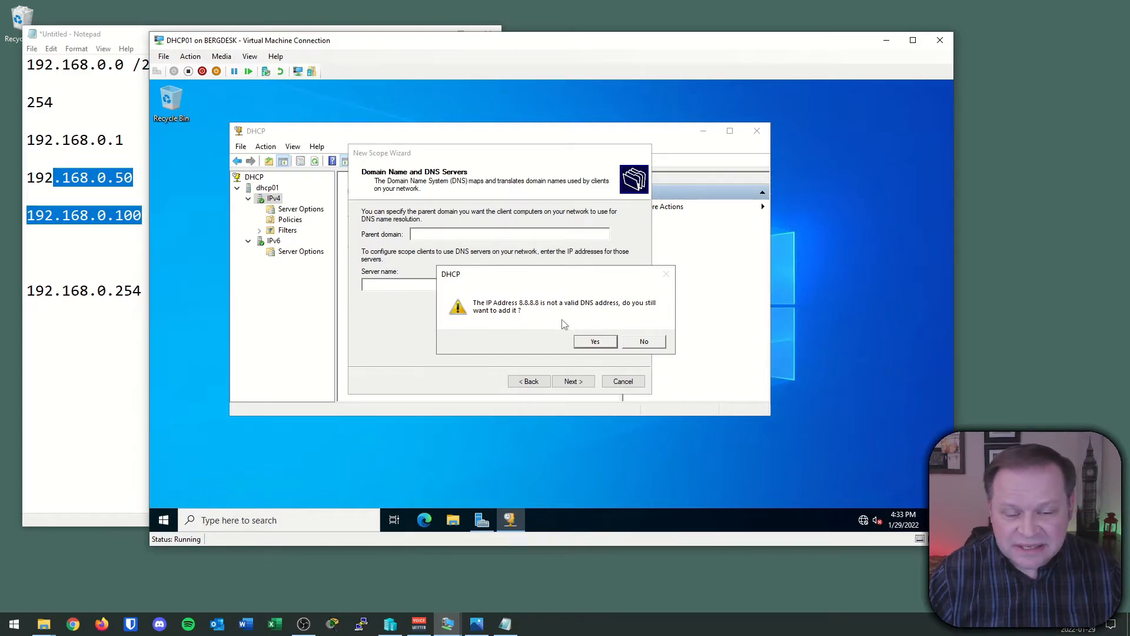
pyautogui.press('Return')
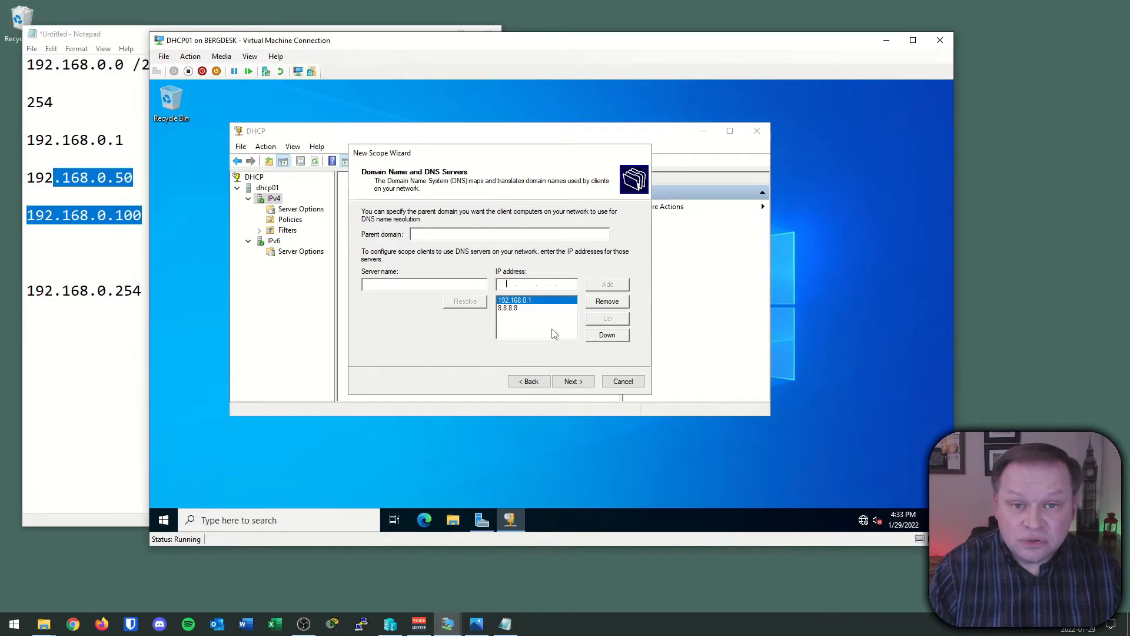
pyautogui.click(573, 382)
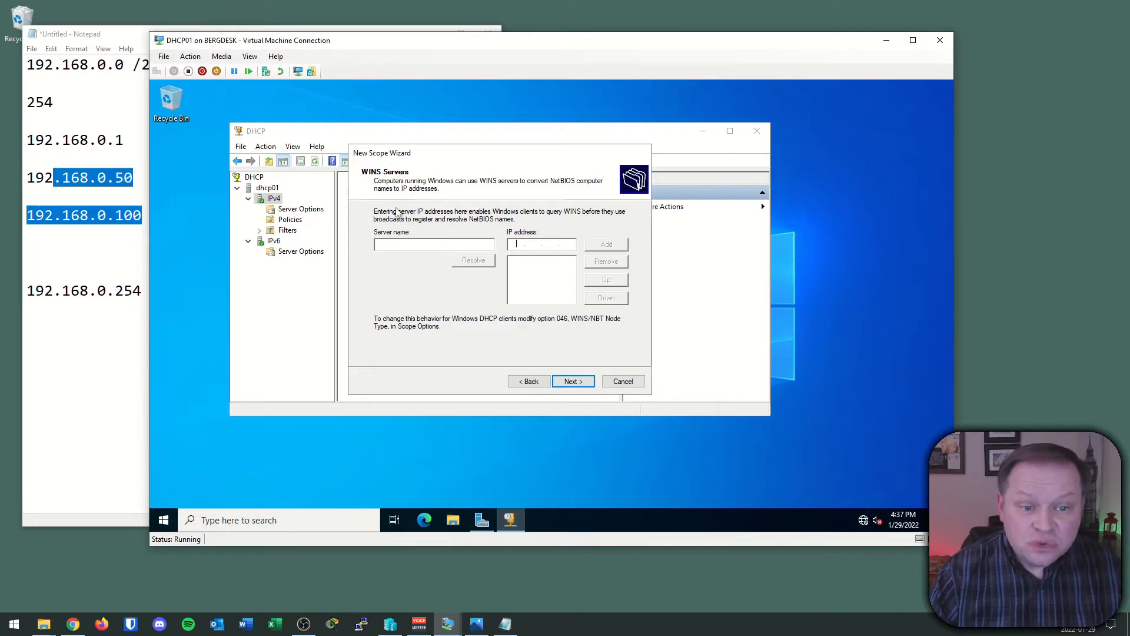
# Skip the WINS servers, choose to activate the scope now, and finish the wizard.
pyautogui.click(570, 382)
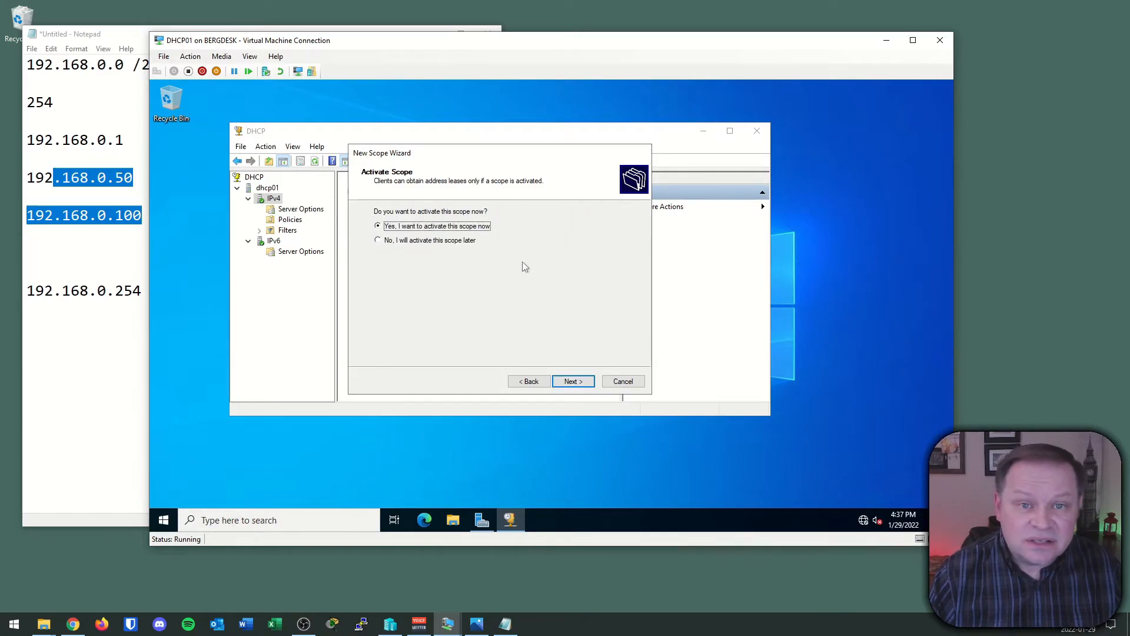
pyautogui.click(572, 381)
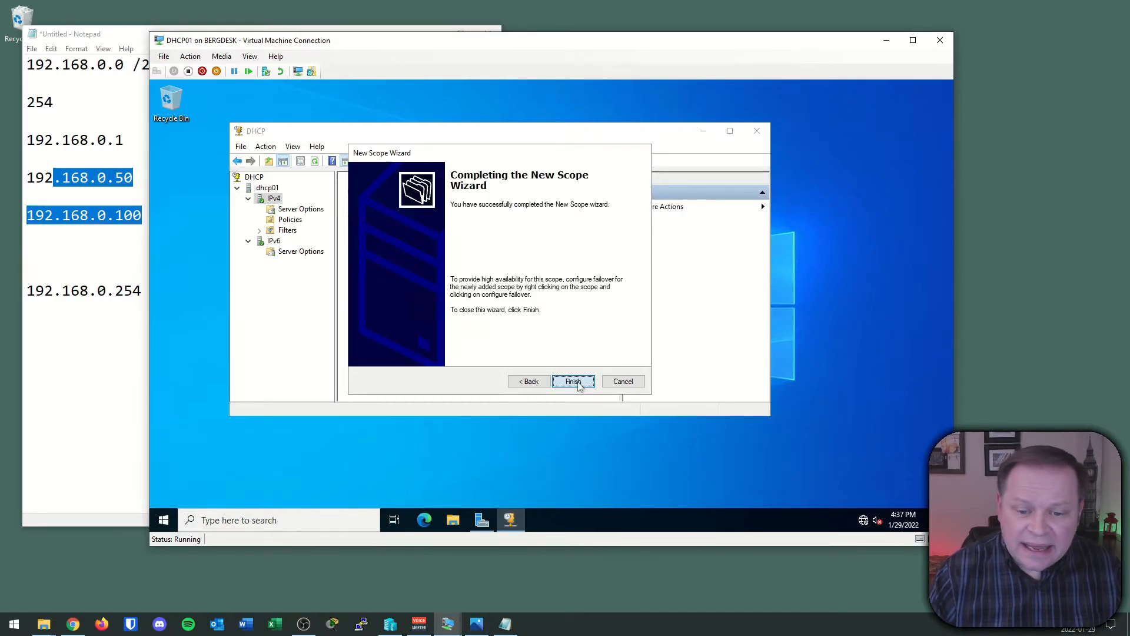
pyautogui.click(580, 383)
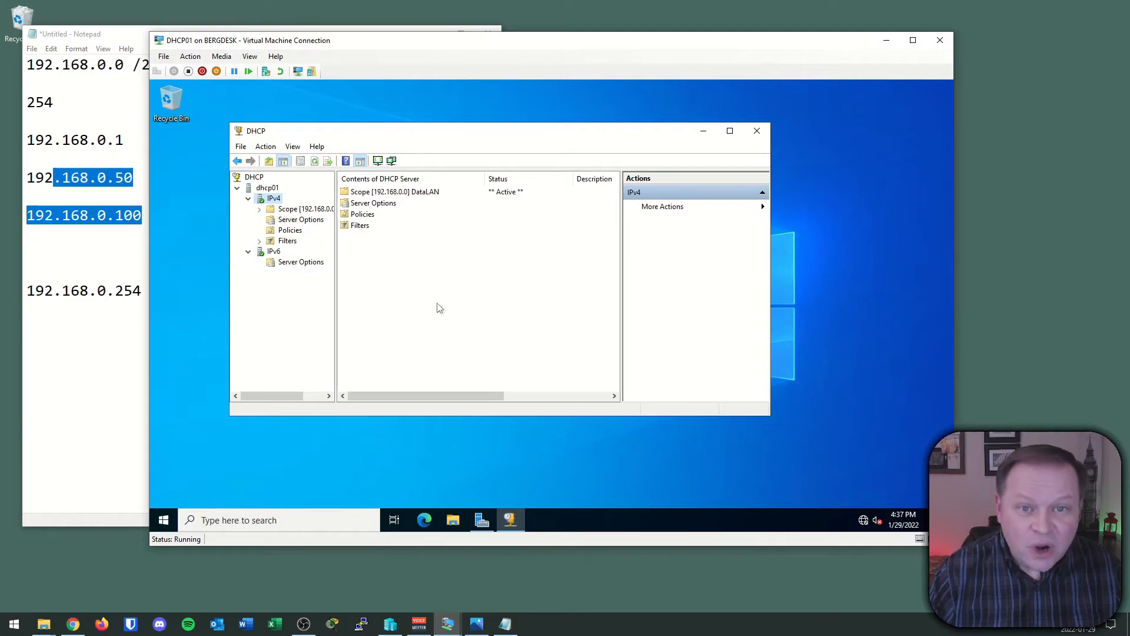
# Expand the new scope, widen the tree and the DHCP window, and examine the address pool and address leases.
pyautogui.click(260, 210)
pyautogui.moveTo(337, 287); pyautogui.dragTo(401, 285)
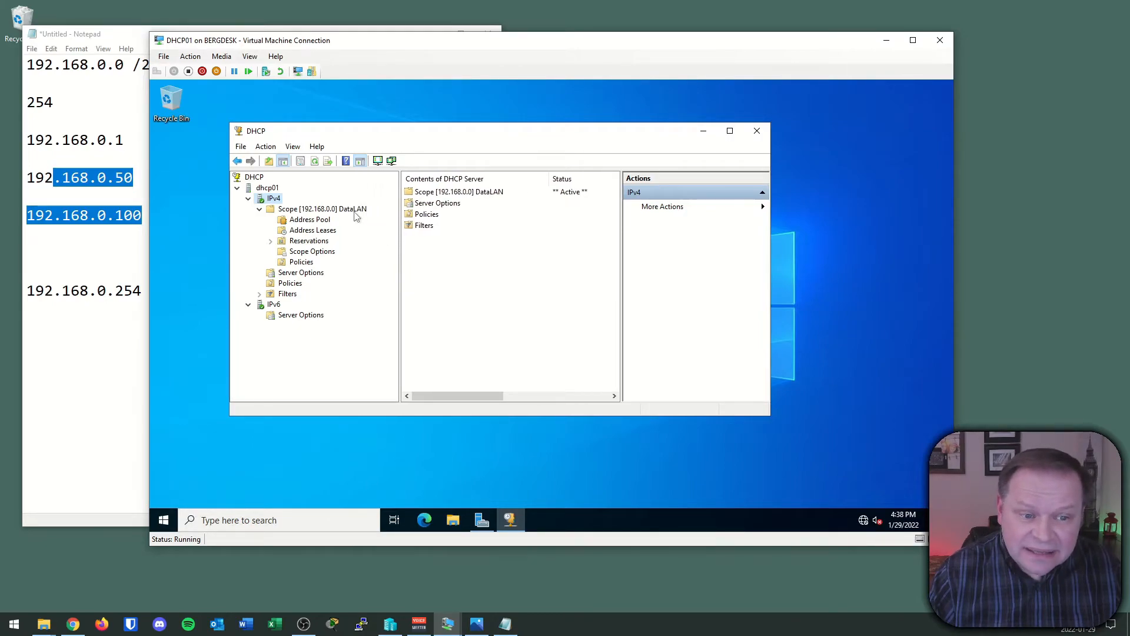
pyautogui.click(306, 222)
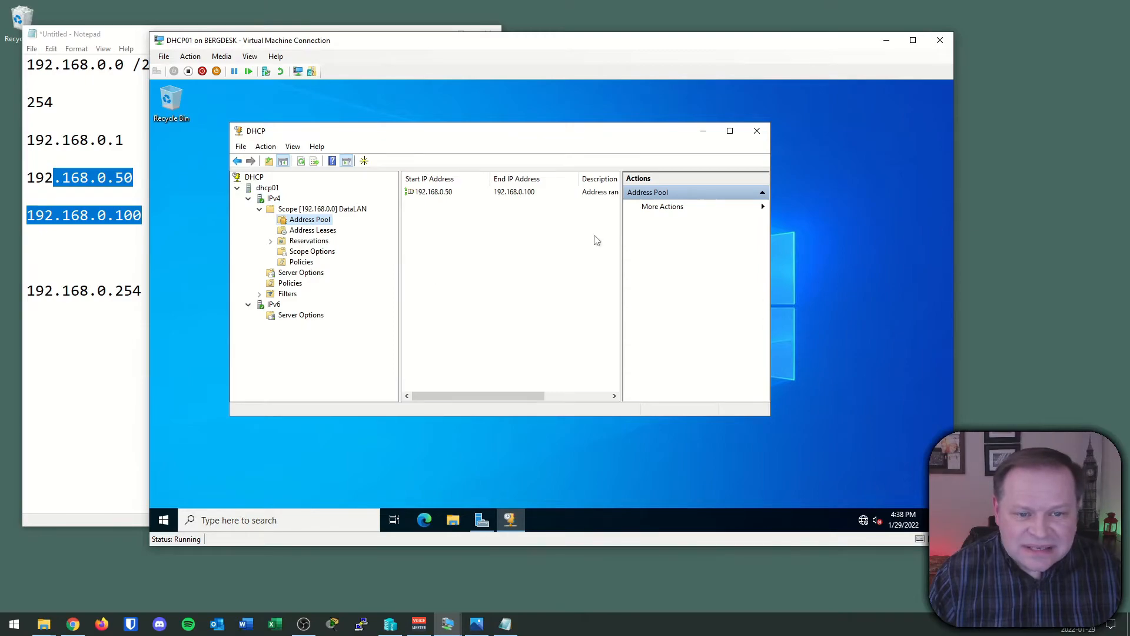
pyautogui.moveTo(770, 259); pyautogui.dragTo(891, 256)
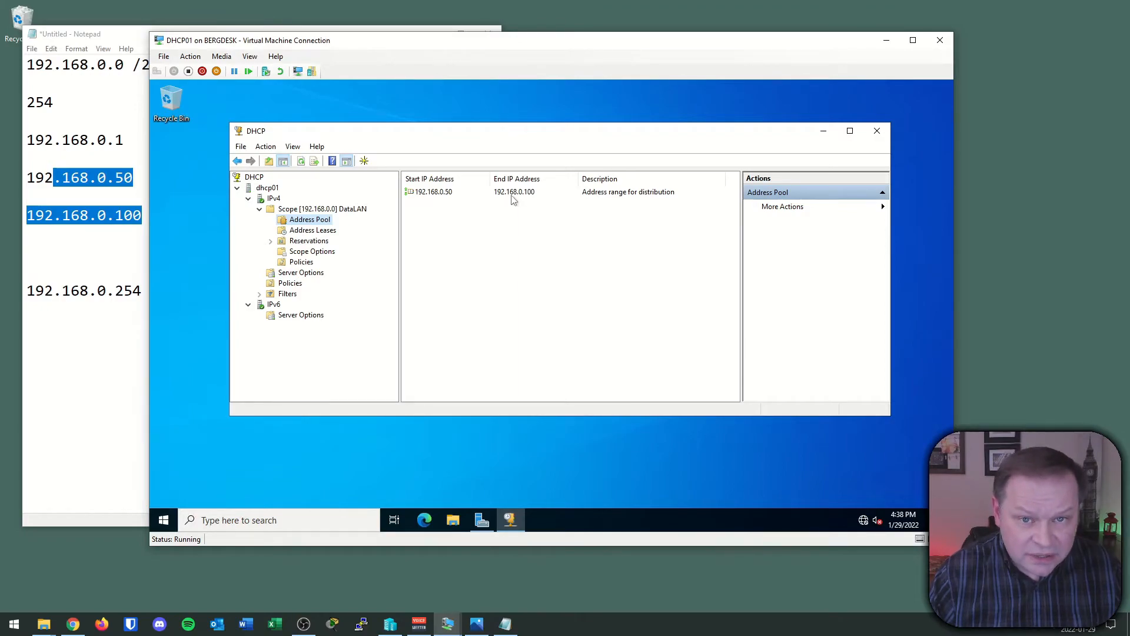
pyautogui.click(315, 231)
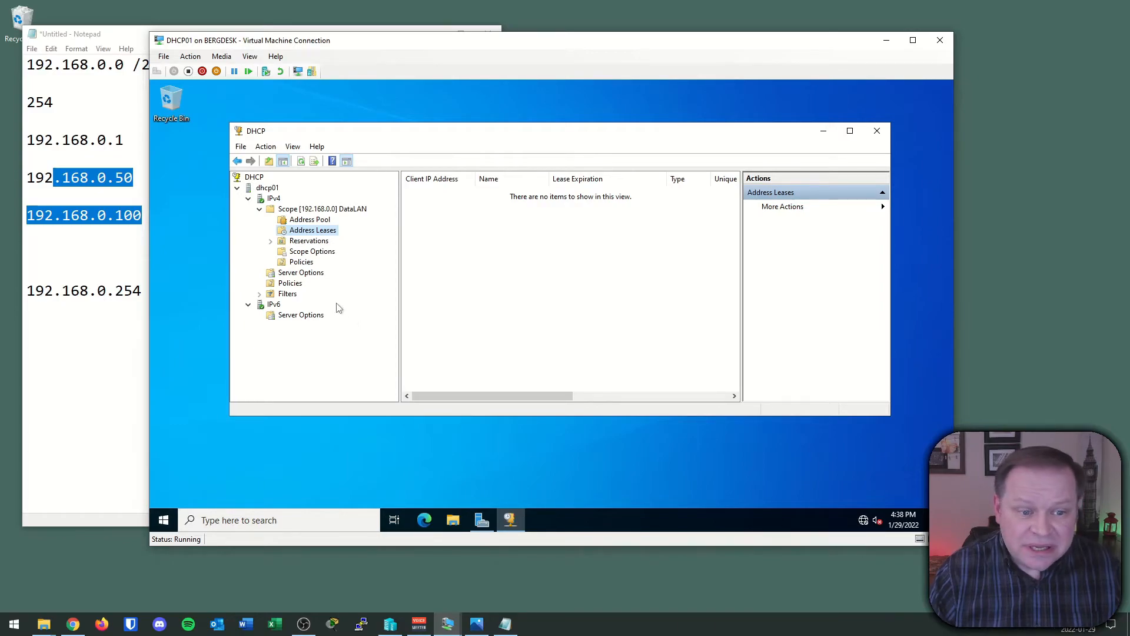
# Show the DataLAN scope's options and examine the properties of the 003 Router option.
pyautogui.click(316, 253)
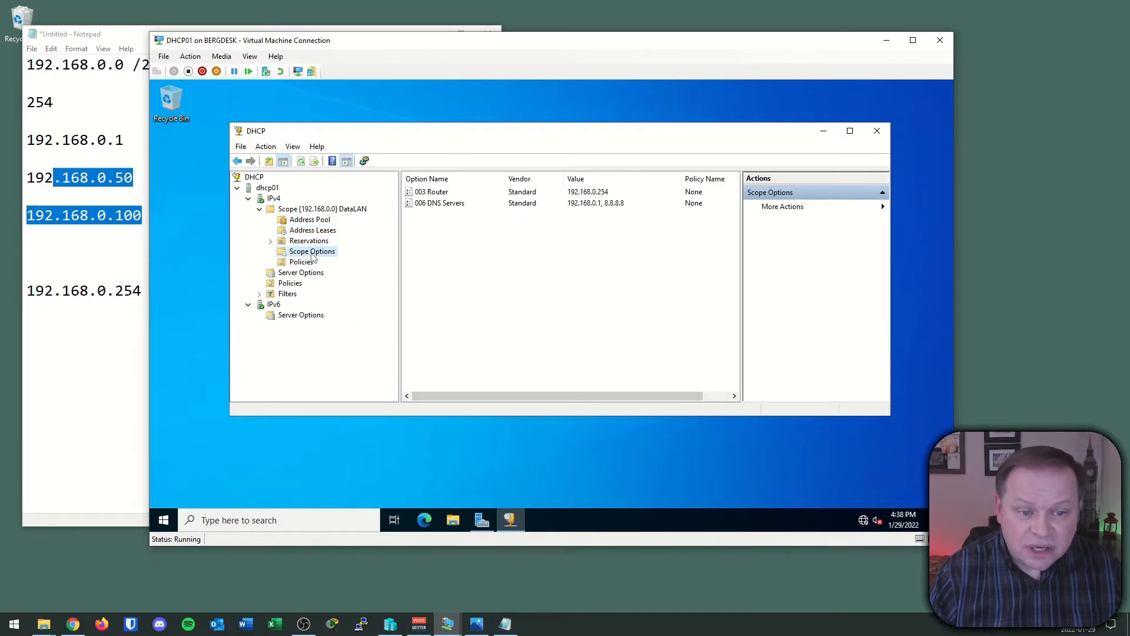
pyautogui.rightClick(433, 194)
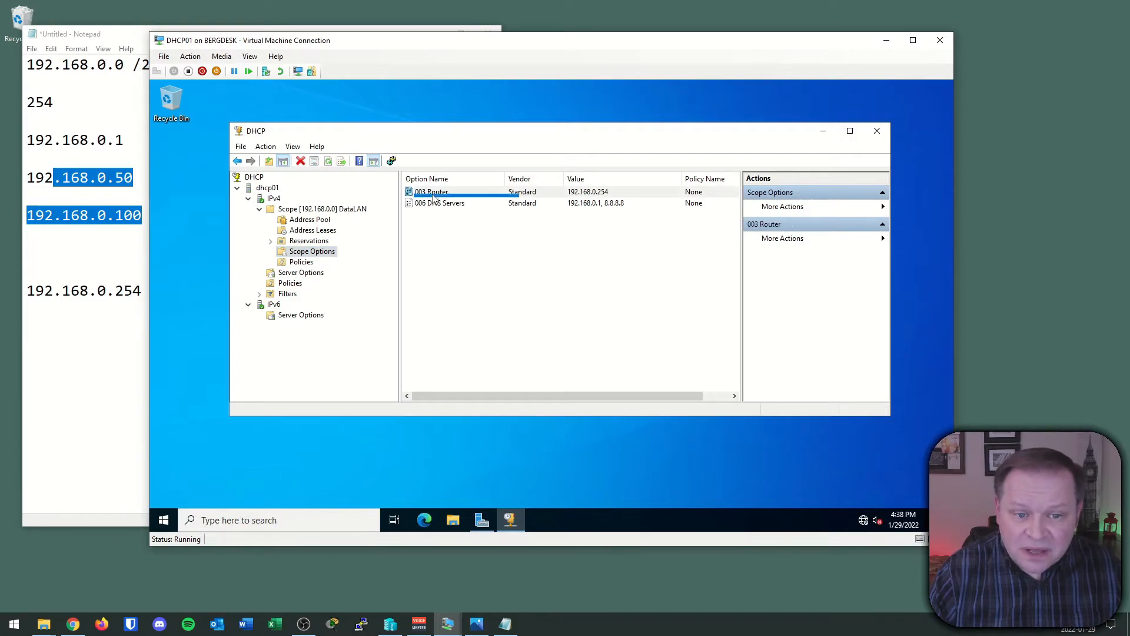
pyautogui.click(473, 233)
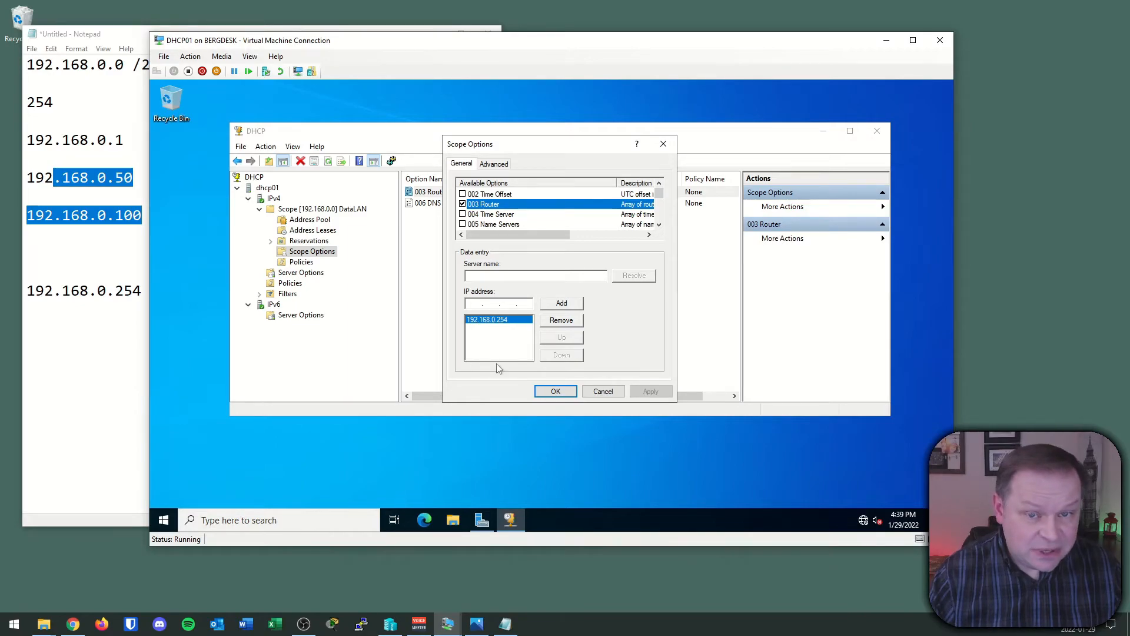
pyautogui.click(606, 392)
# Examine the properties of the 006 DNS Servers scope option and browse the other available options.
pyautogui.click(436, 206)
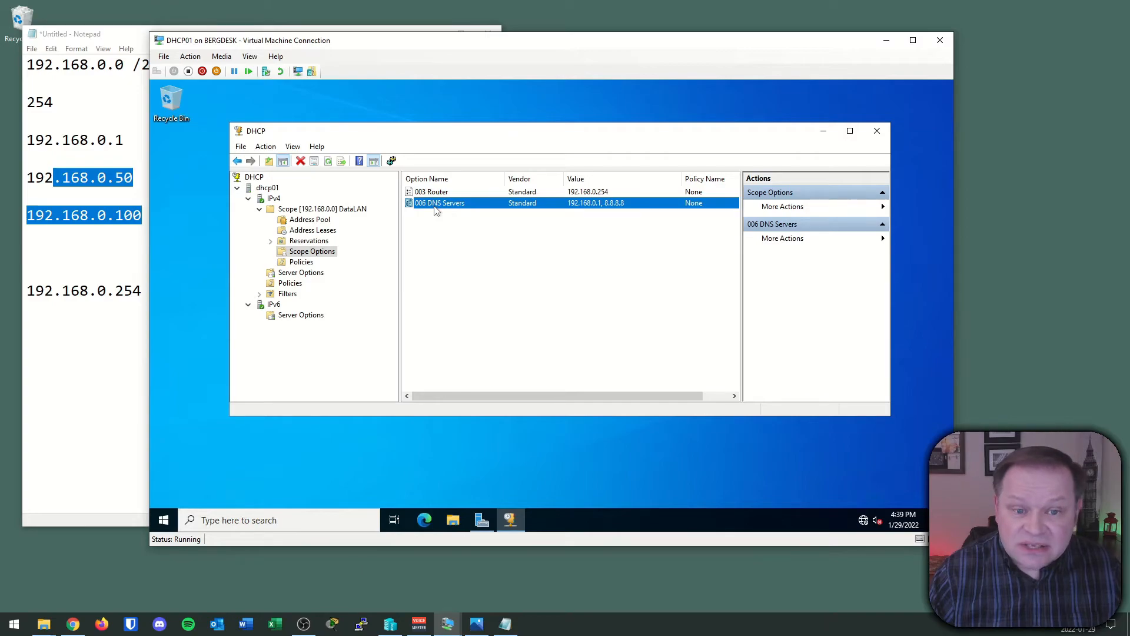
pyautogui.rightClick(436, 209)
pyautogui.click(465, 244)
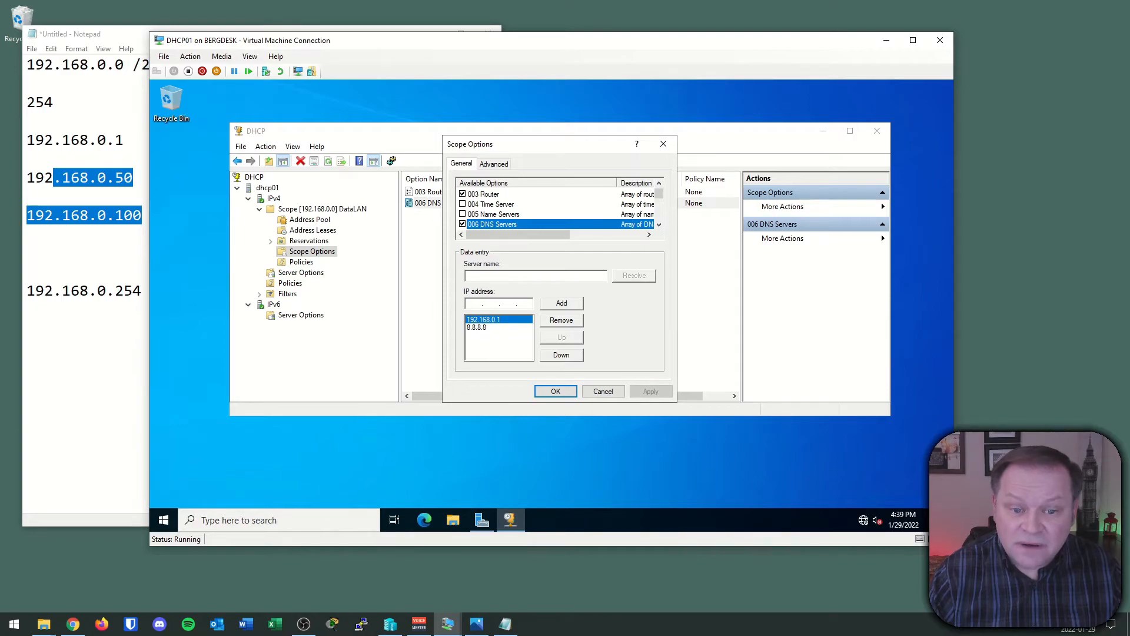
pyautogui.moveTo(660, 194)
pyautogui.mouseDown()
pyautogui.moveTo(663, 216)
pyautogui.moveTo(662, 183)
pyautogui.mouseUp()
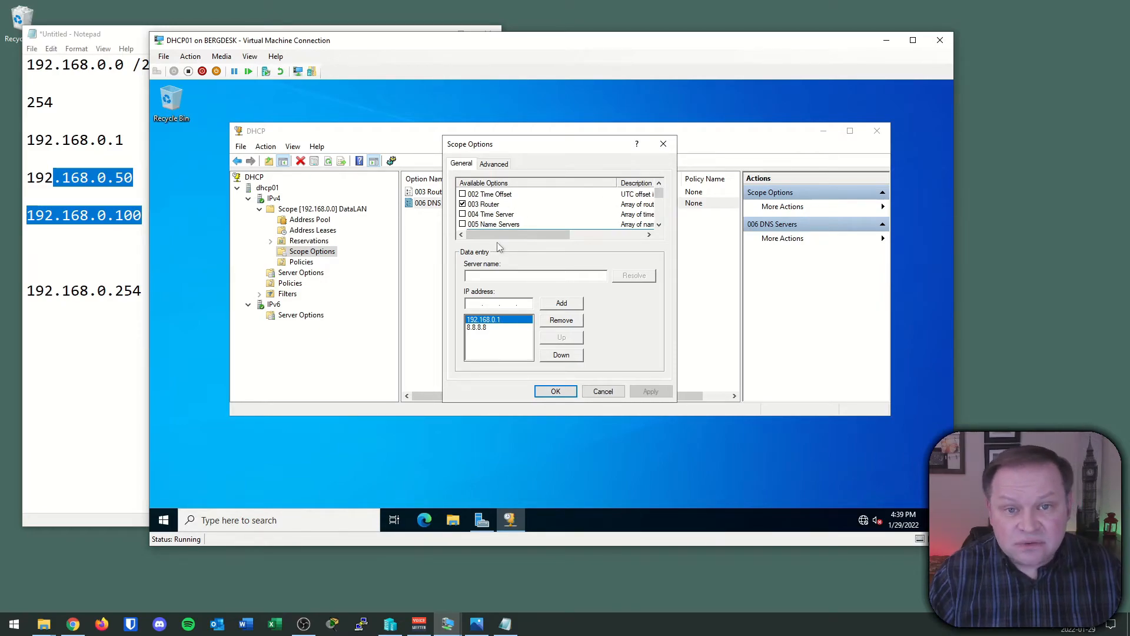
pyautogui.click(555, 392)
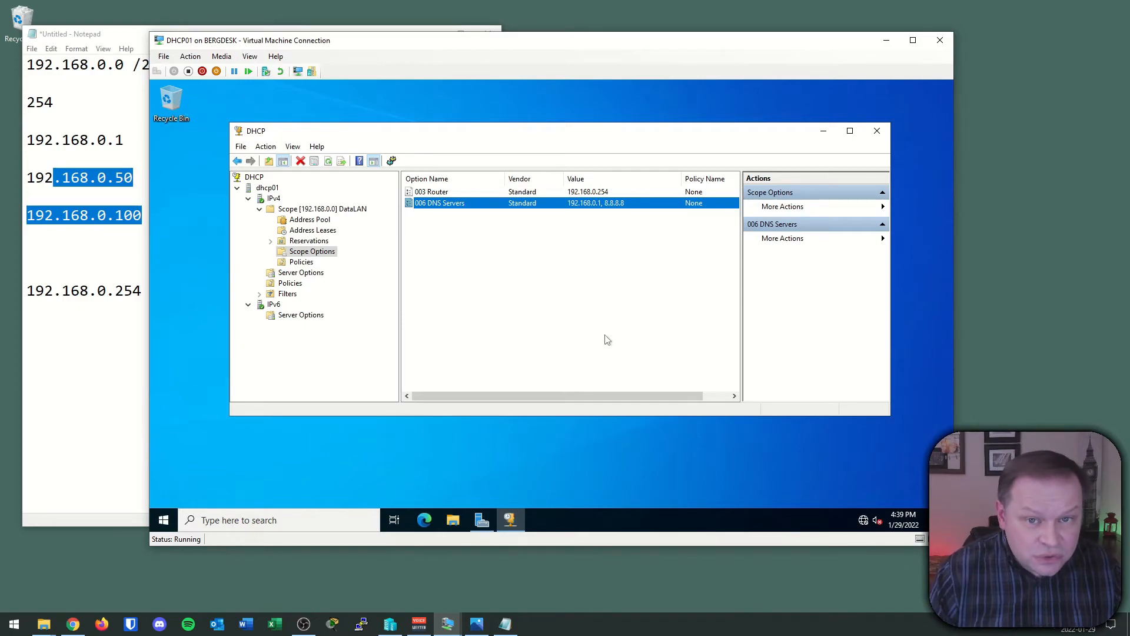
# Review the scope's address pool and its reservations.
pyautogui.click(320, 223)
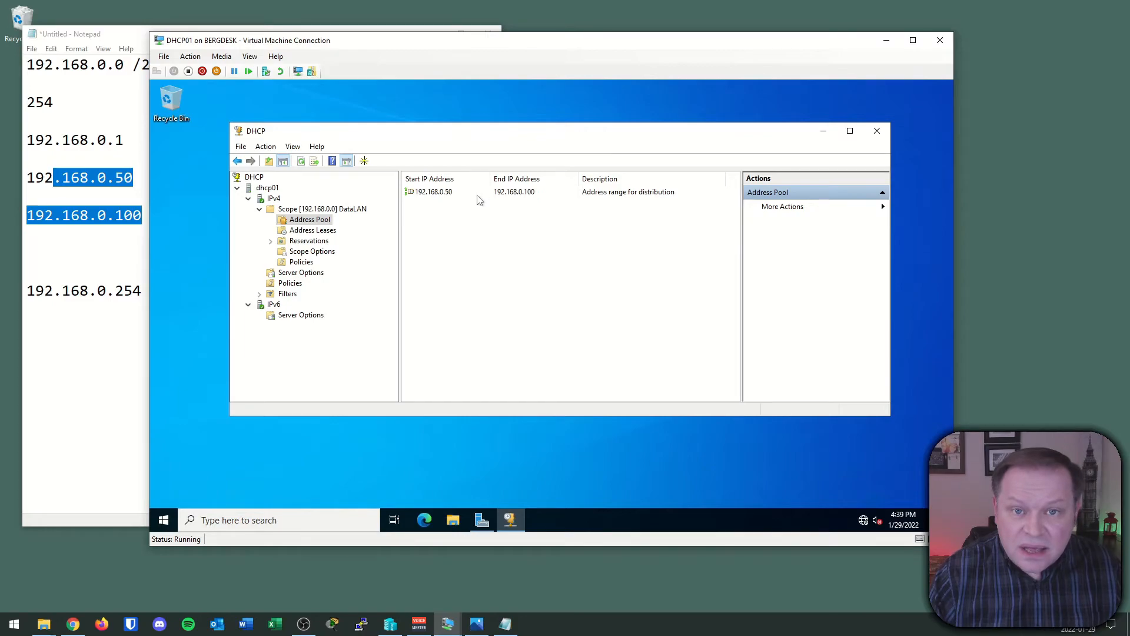
pyautogui.click(300, 242)
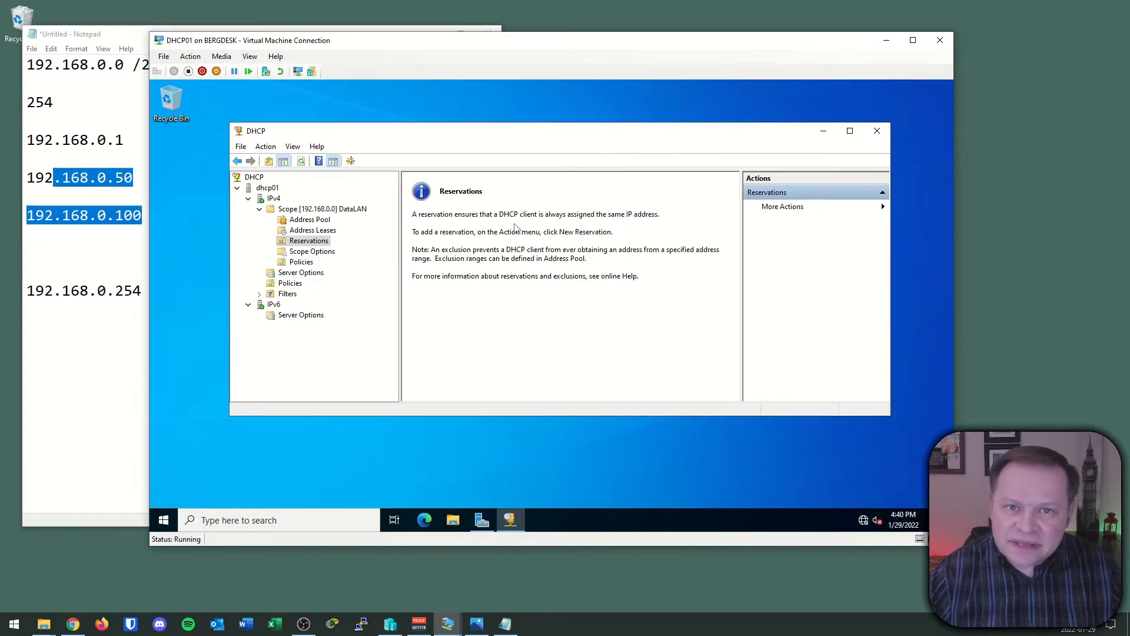
# Minimize the Notepad notes, switch to the PC01 virtual machine and offset its window from the DHCP01 window.
pyautogui.click(124, 47)
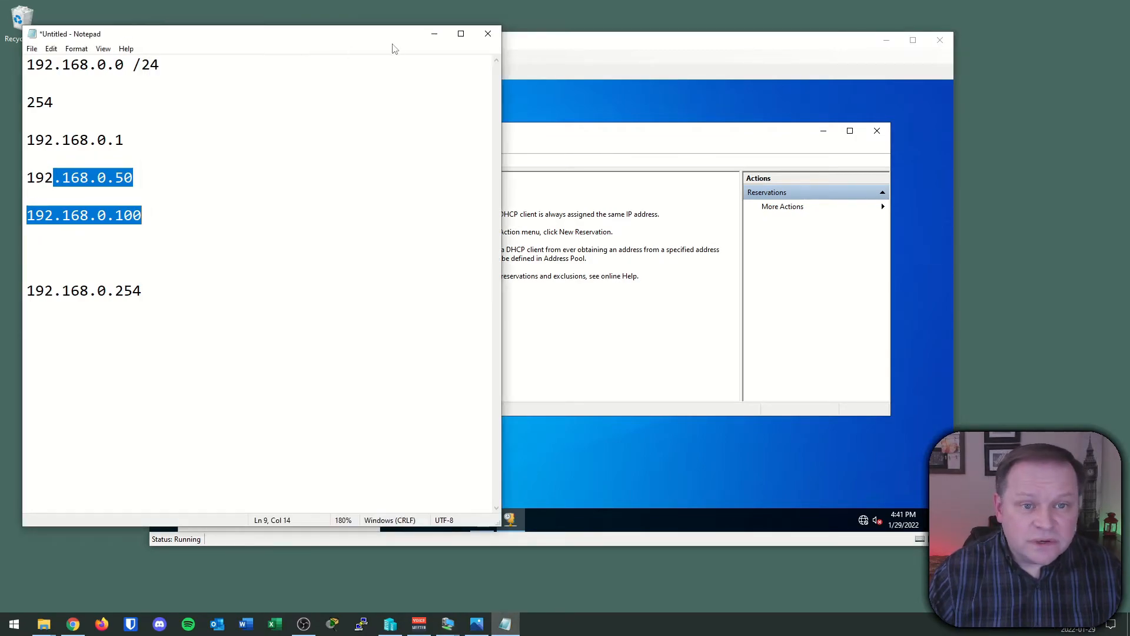
pyautogui.click(430, 35)
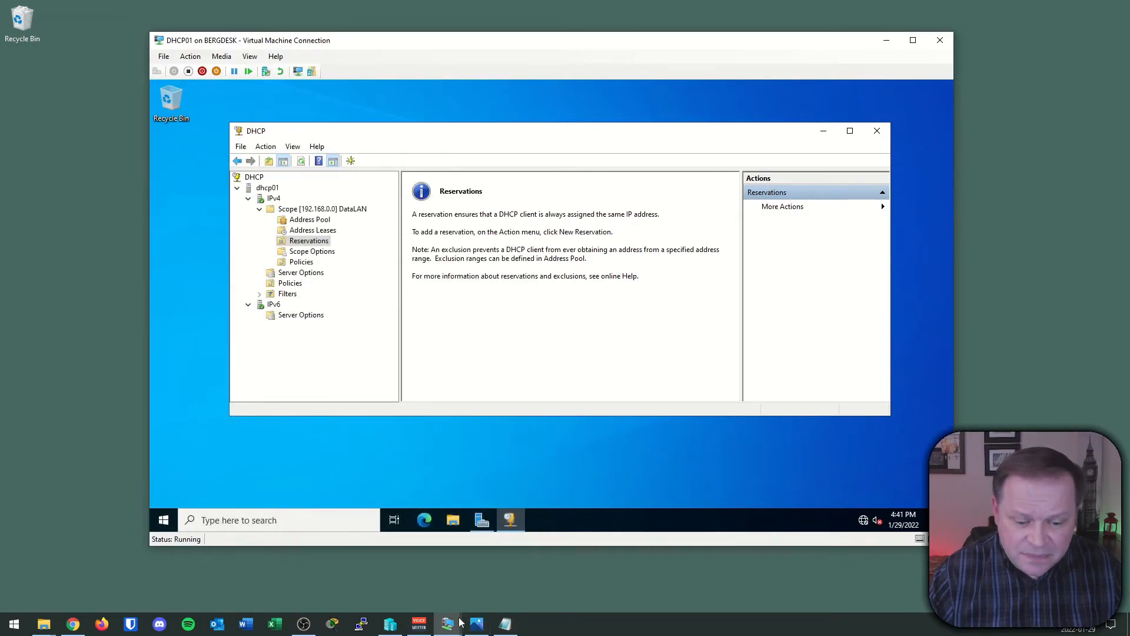
pyautogui.moveTo(448, 623)
pyautogui.click(478, 553)
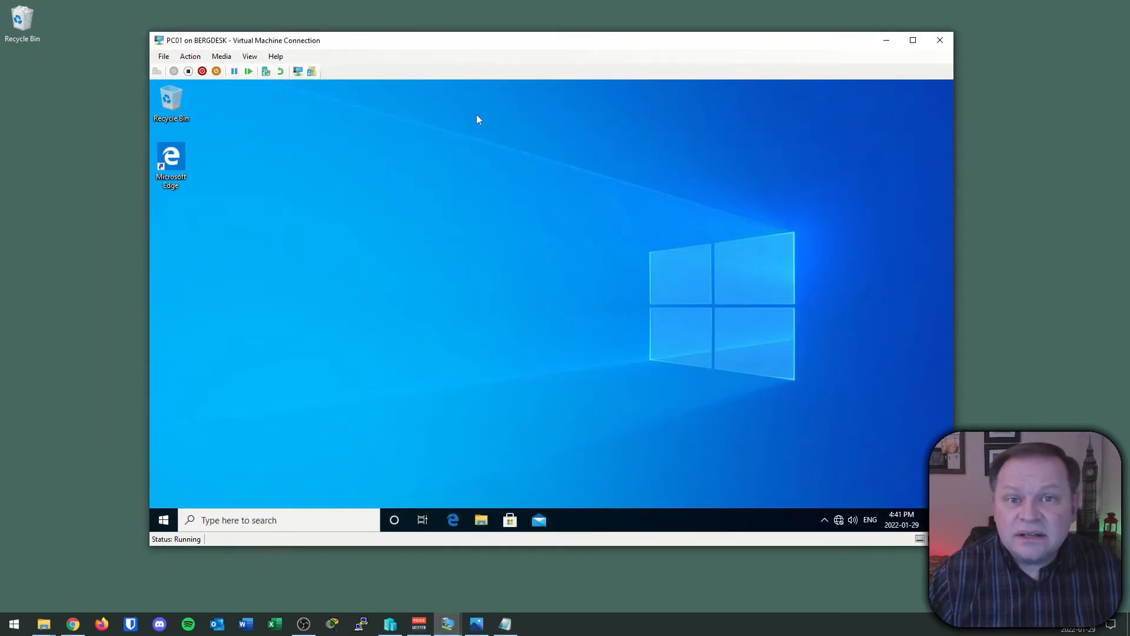
pyautogui.moveTo(490, 38); pyautogui.dragTo(497, 55)
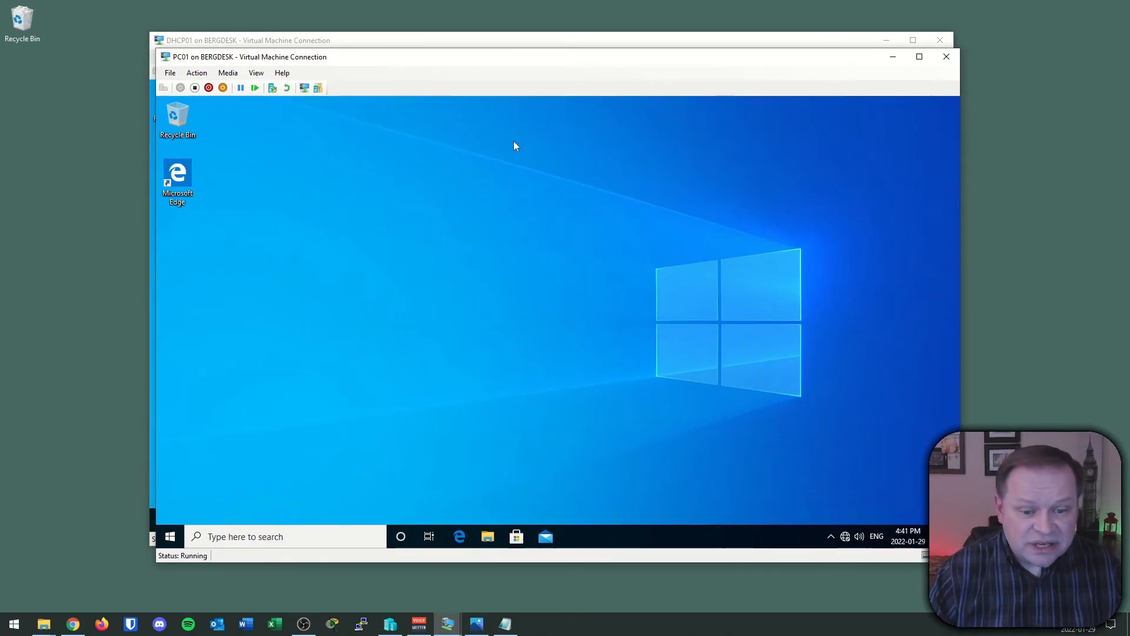
# Open a Command Prompt on PC01 and check its IP configuration with ipconfig.
pyautogui.click(175, 539)
pyautogui.write('cmd')
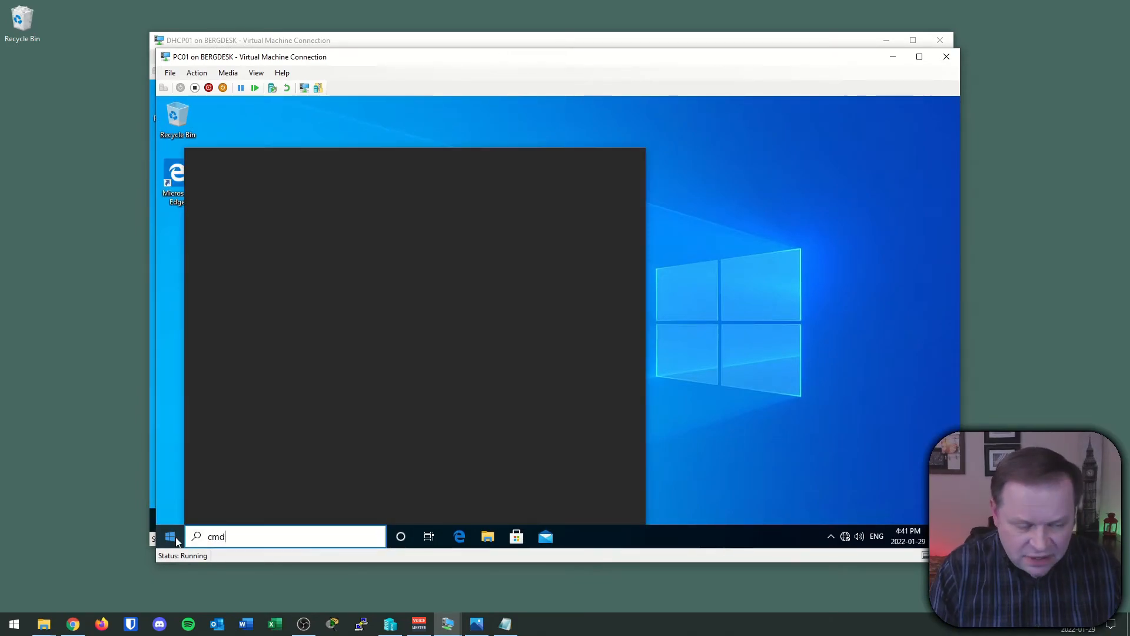
pyautogui.press('Return')
pyautogui.write('ipconf')
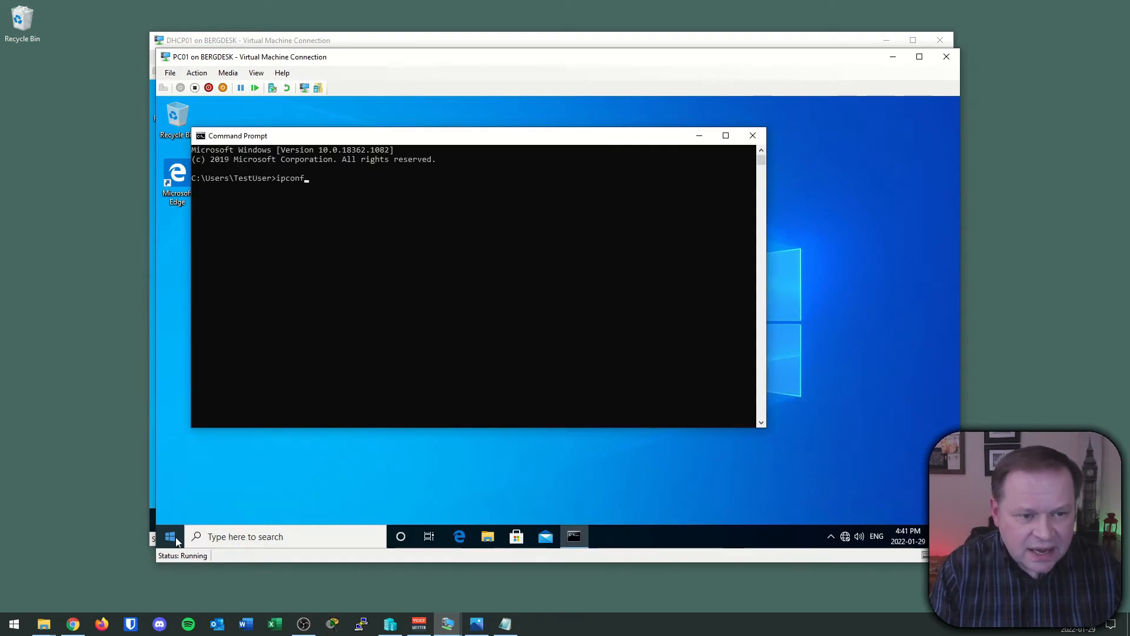
pyautogui.write('ig')
pyautogui.press('Return')
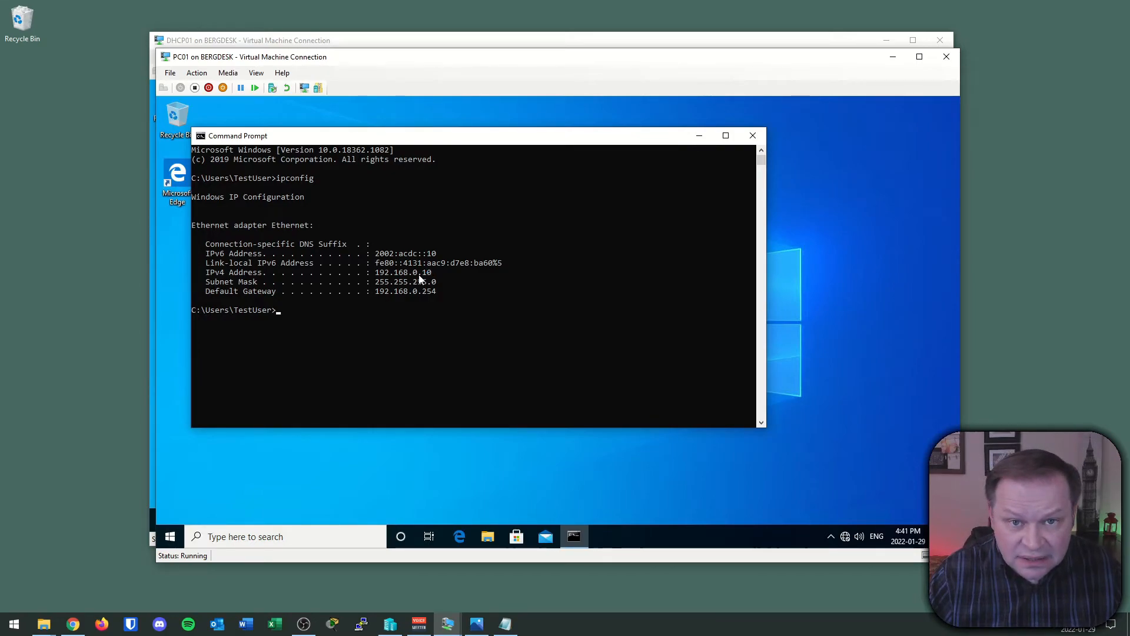
# Run ipconfig /all and examine PC01's DHCP status, addresses and DNS servers.
pyautogui.write('ipconfig /all')
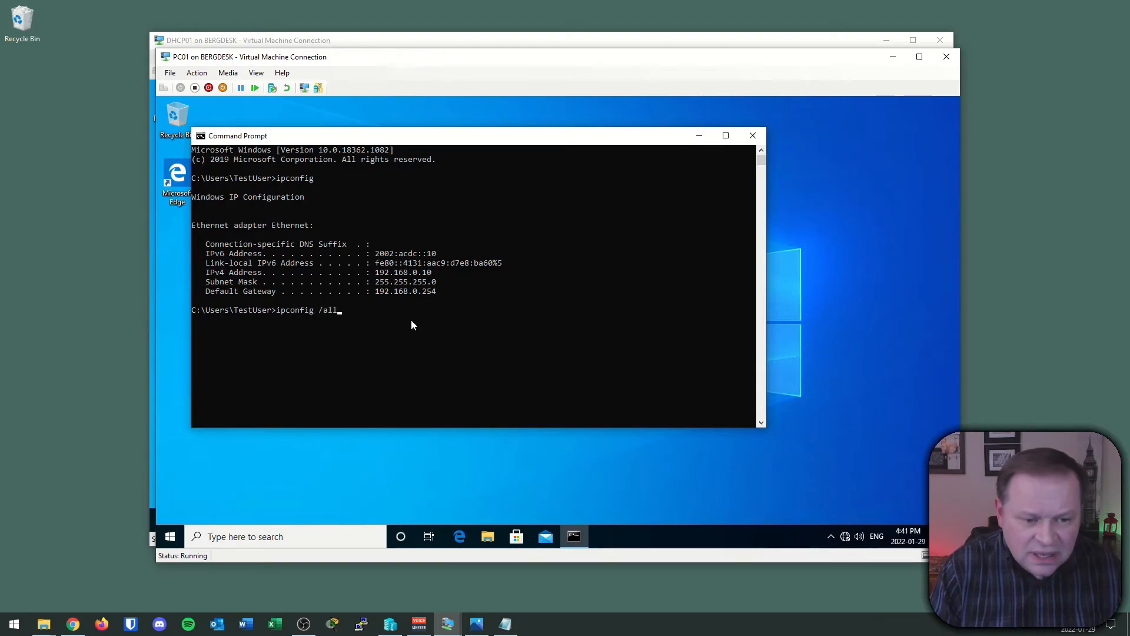
pyautogui.press('Return')
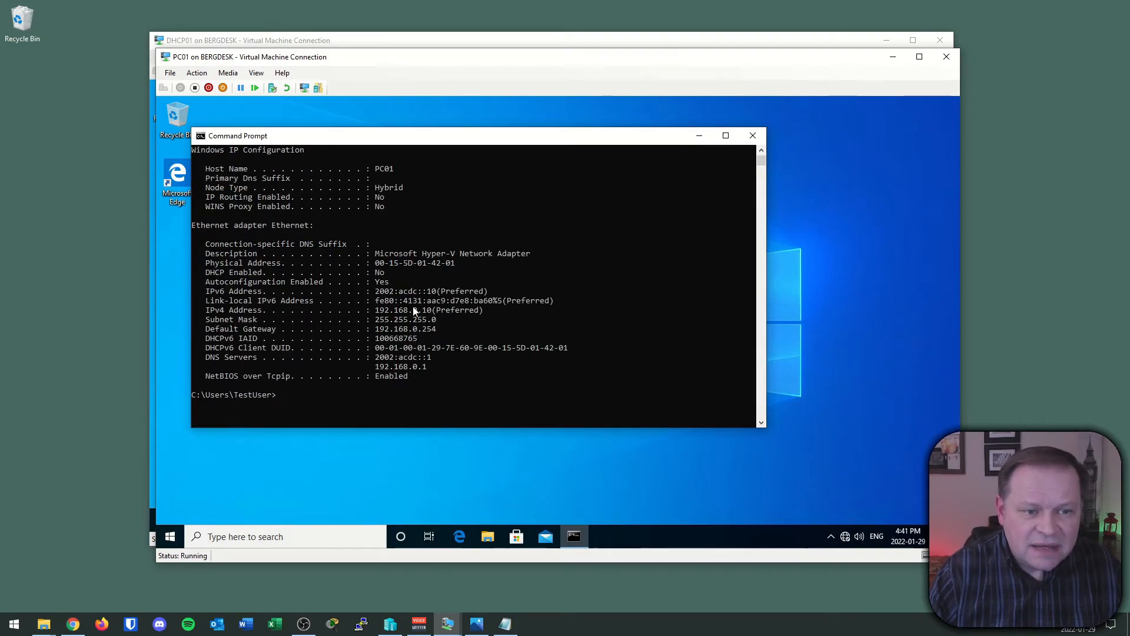
pyautogui.scroll(1, 401, 294)
pyautogui.scroll(-1, 477, 307)
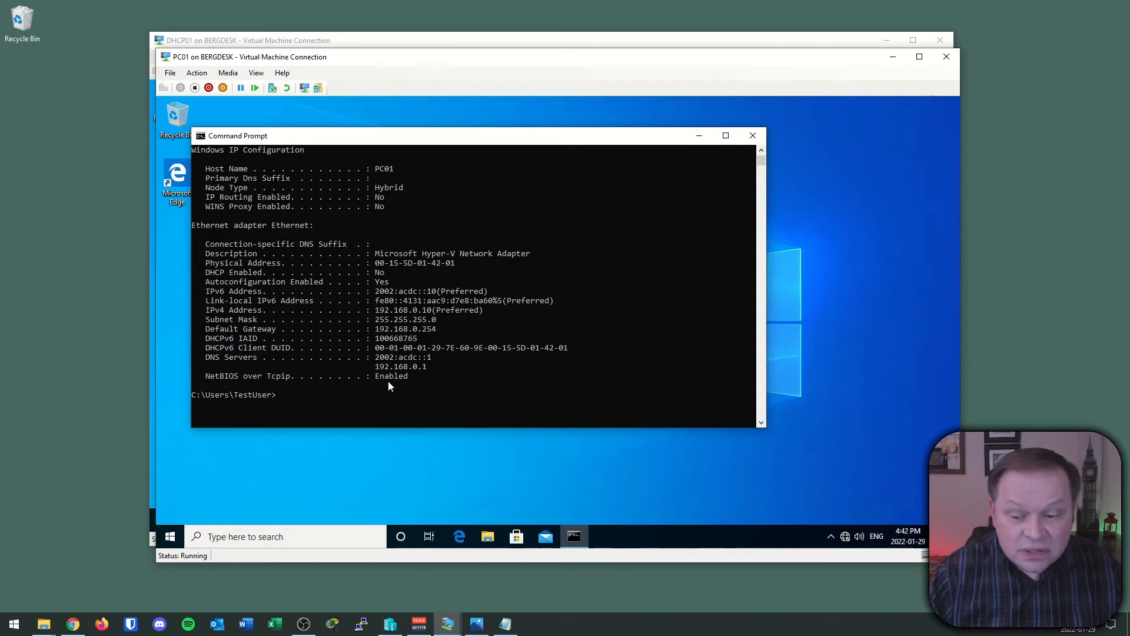
# Open the Internet Protocol Version 4 (TCP/IPv4) properties of PC01's Ethernet adapter from the network settings.
pyautogui.rightClick(845, 534)
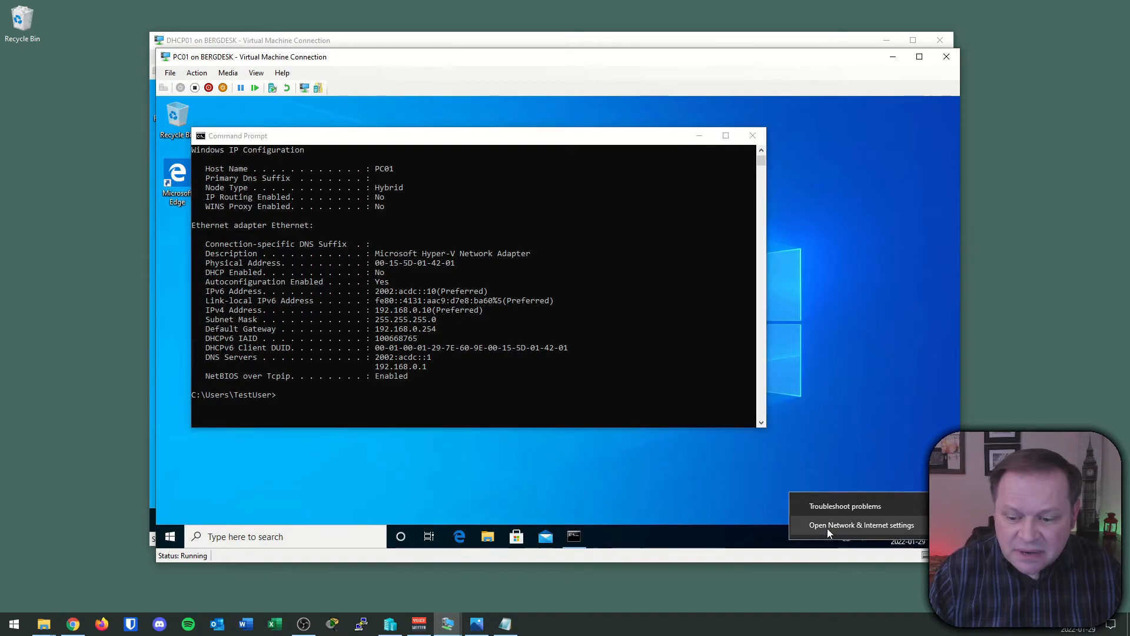
pyautogui.click(828, 528)
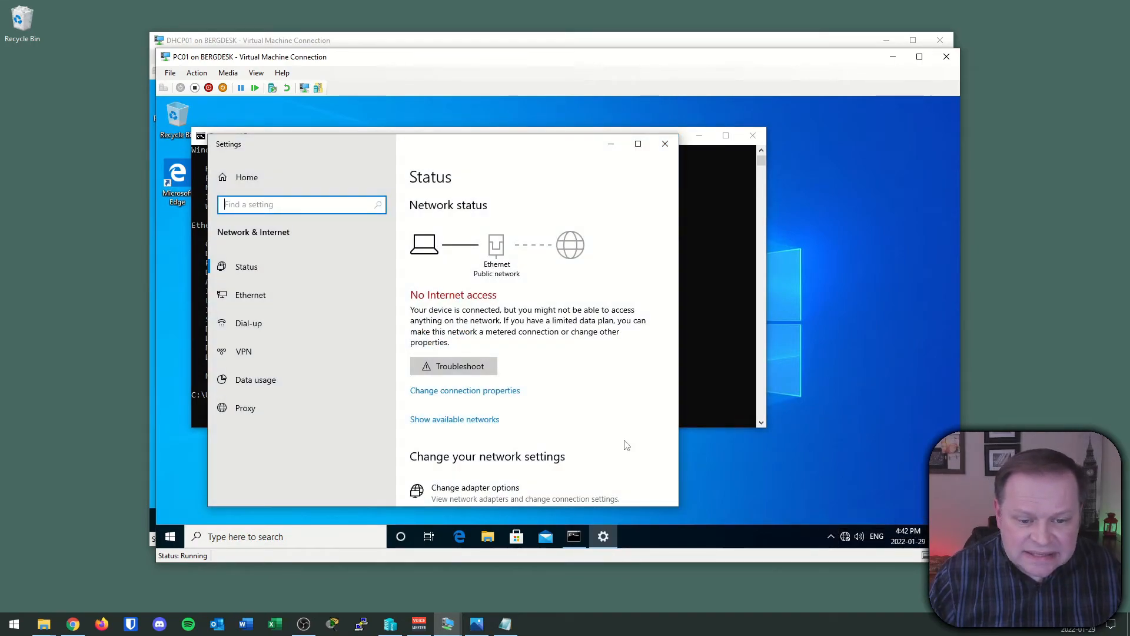
pyautogui.scroll(-3, 560, 388)
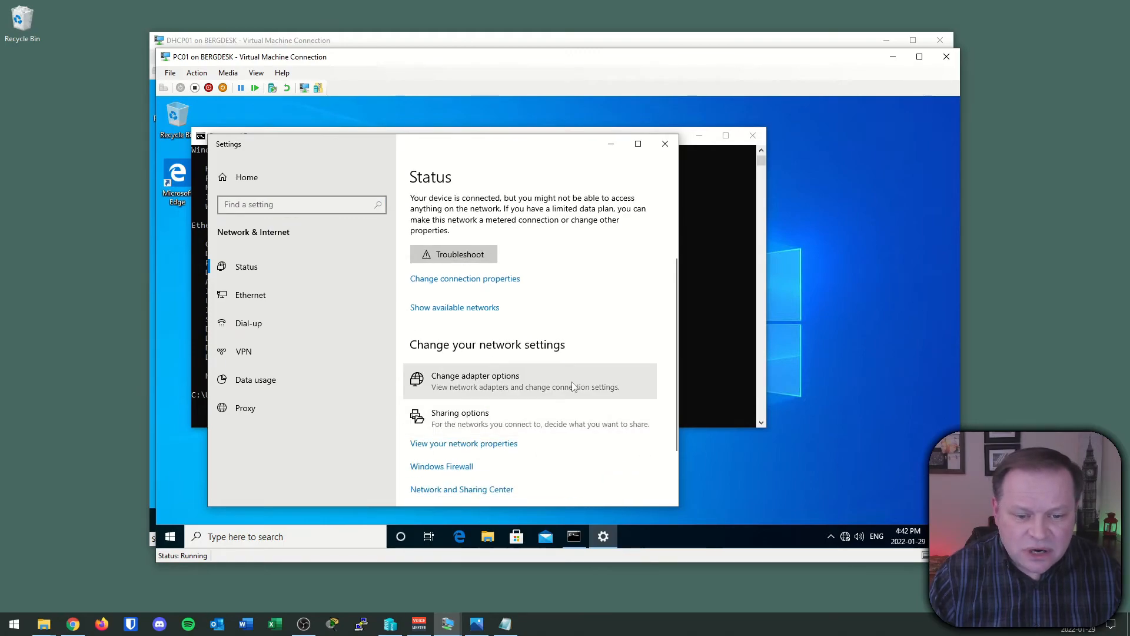
pyautogui.click(574, 387)
pyautogui.click(296, 216)
pyautogui.doubleClick(296, 216)
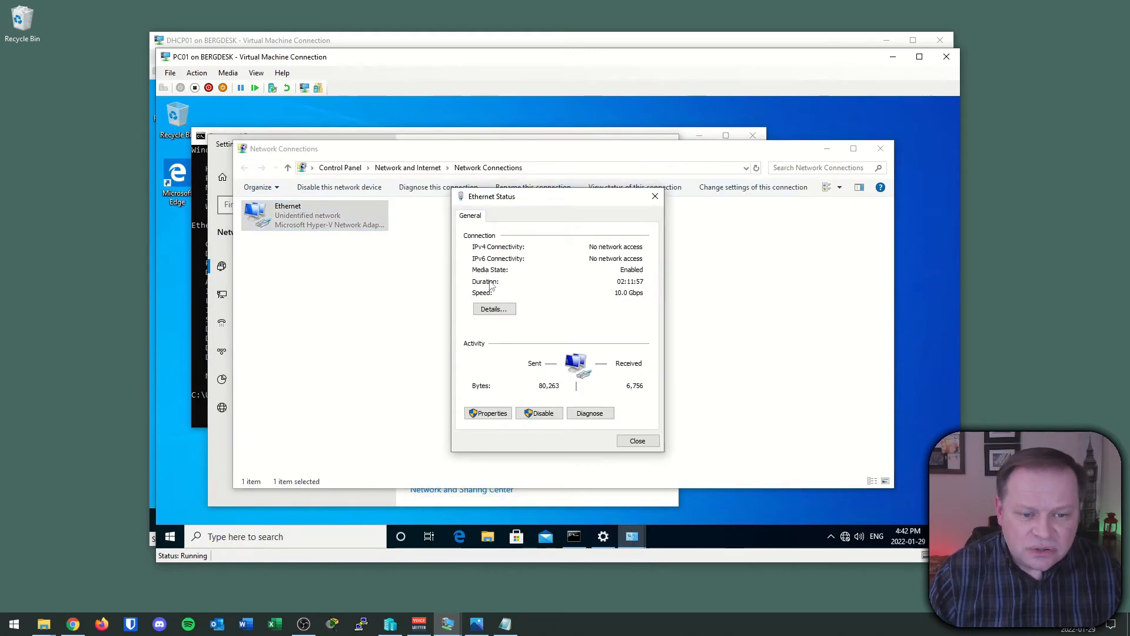
pyautogui.click(488, 413)
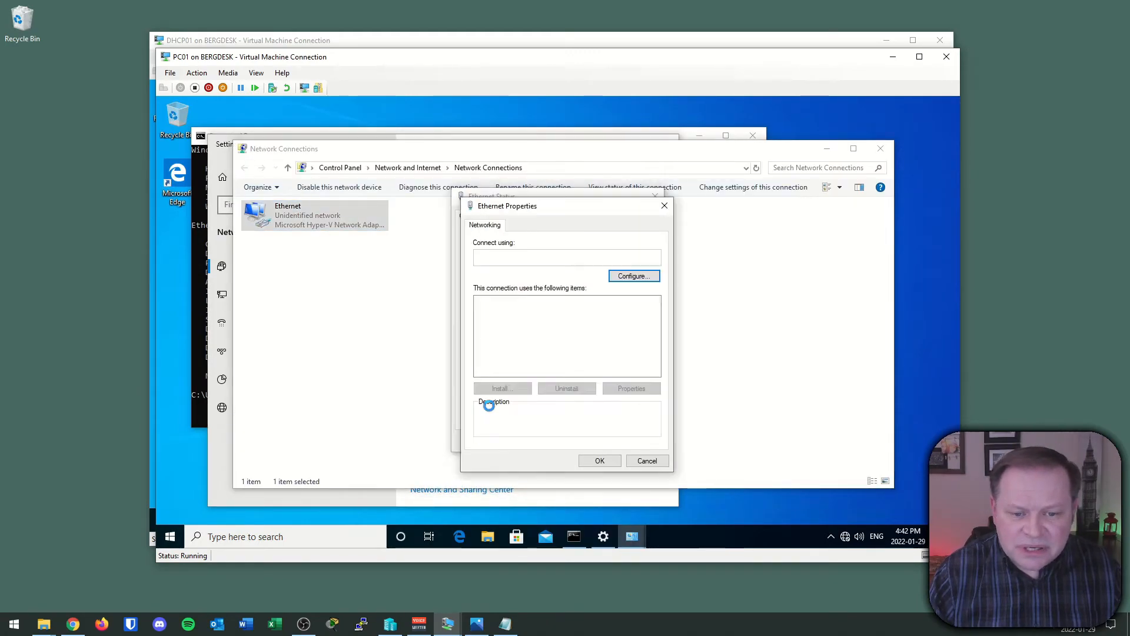
pyautogui.doubleClick(556, 334)
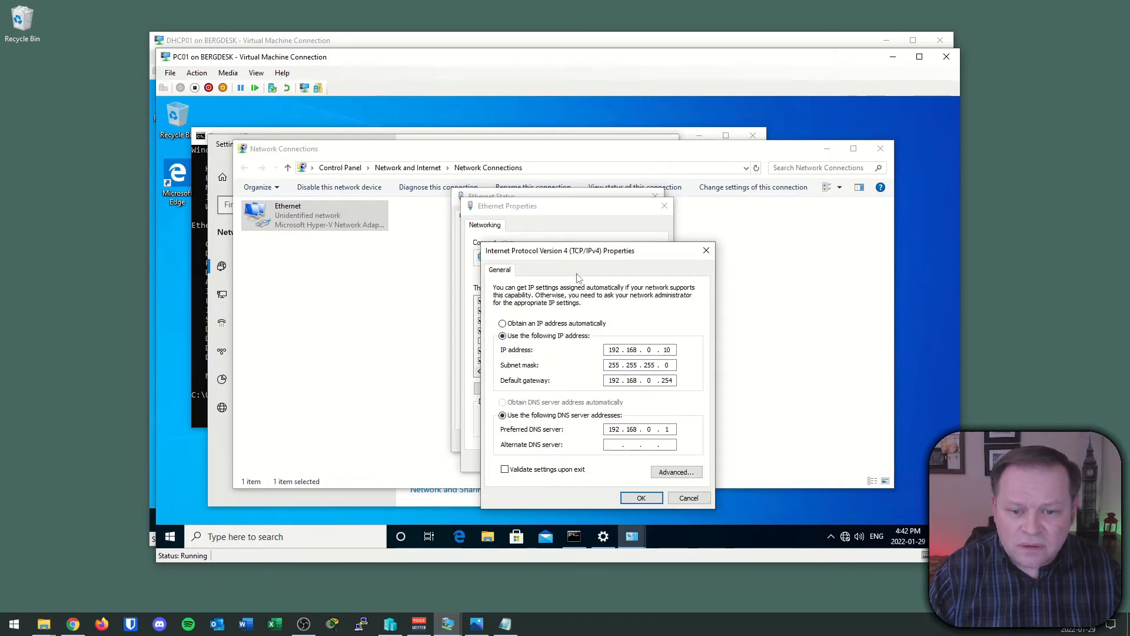
pyautogui.moveTo(566, 256); pyautogui.dragTo(552, 227)
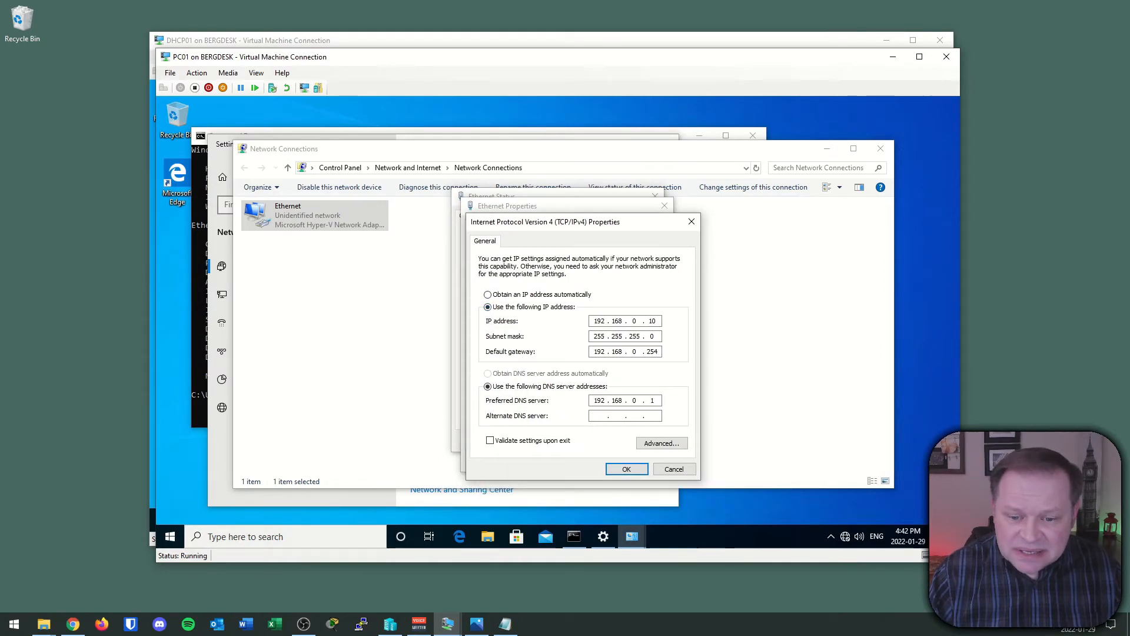
# Set the Ethernet adapter to obtain its IP address and DNS server address automatically, and accept all its dialogs.
pyautogui.click(534, 295)
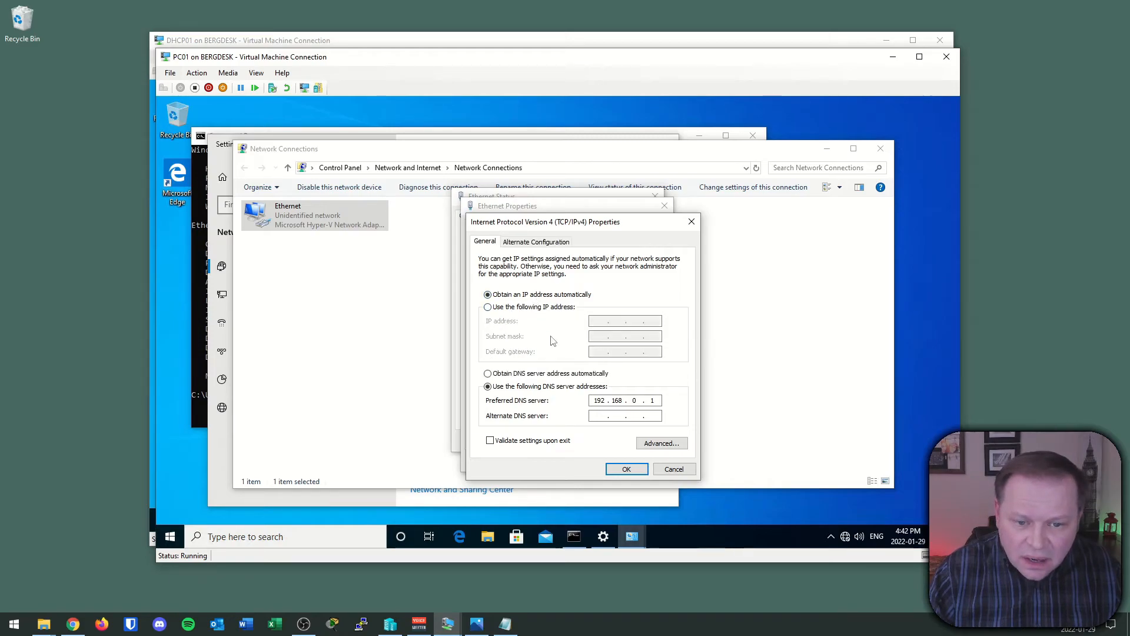
pyautogui.click(540, 374)
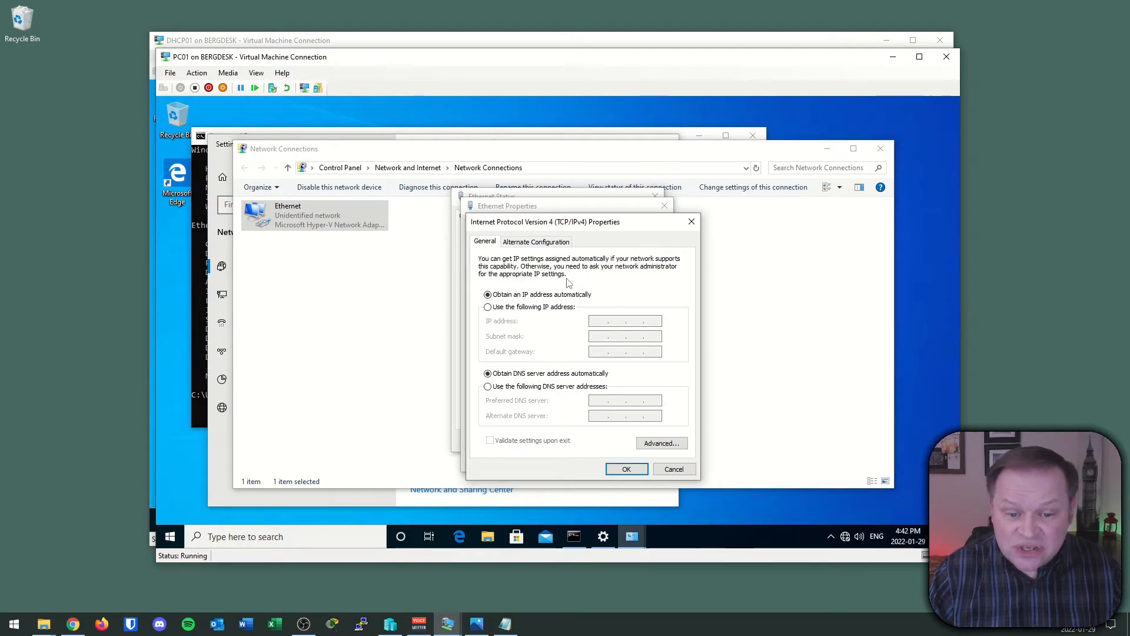
pyautogui.click(628, 469)
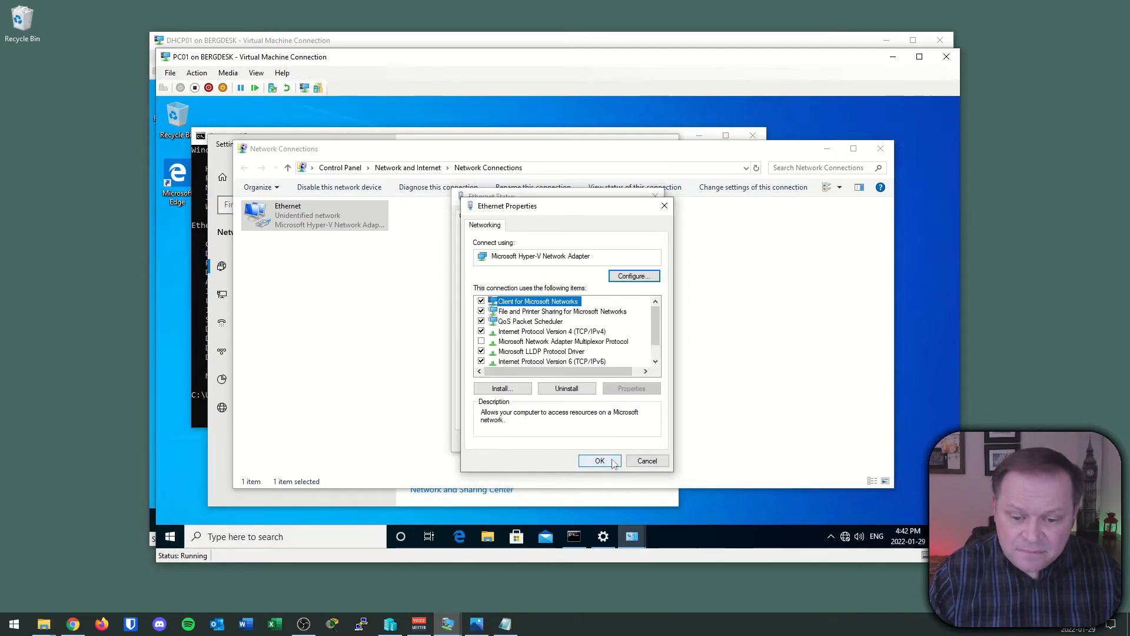
pyautogui.click(613, 463)
pyautogui.click(626, 441)
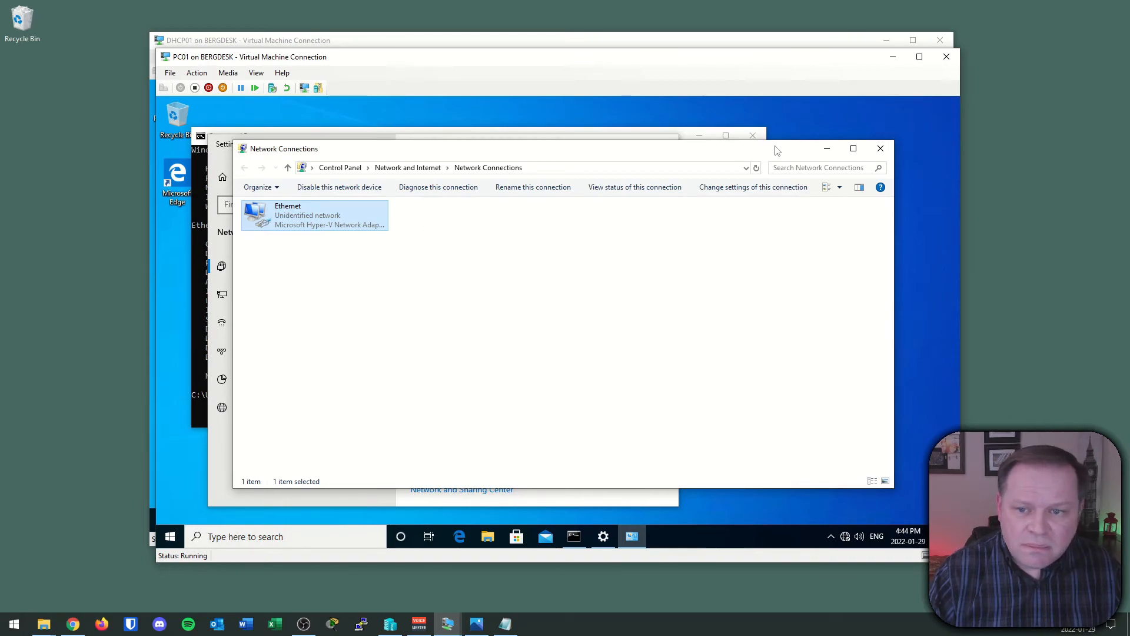
# Minimize the Network Connections and Settings windows and run ipconfig again in the Command Prompt.
pyautogui.click(828, 149)
pyautogui.click(610, 144)
pyautogui.click(415, 310)
pyautogui.scroll(-1, 396, 392)
pyautogui.write('ipcinf')
pyautogui.press('BackSpace')
pyautogui.press('BackSpace')
pyautogui.press('BackSpace')
pyautogui.write('onfig')
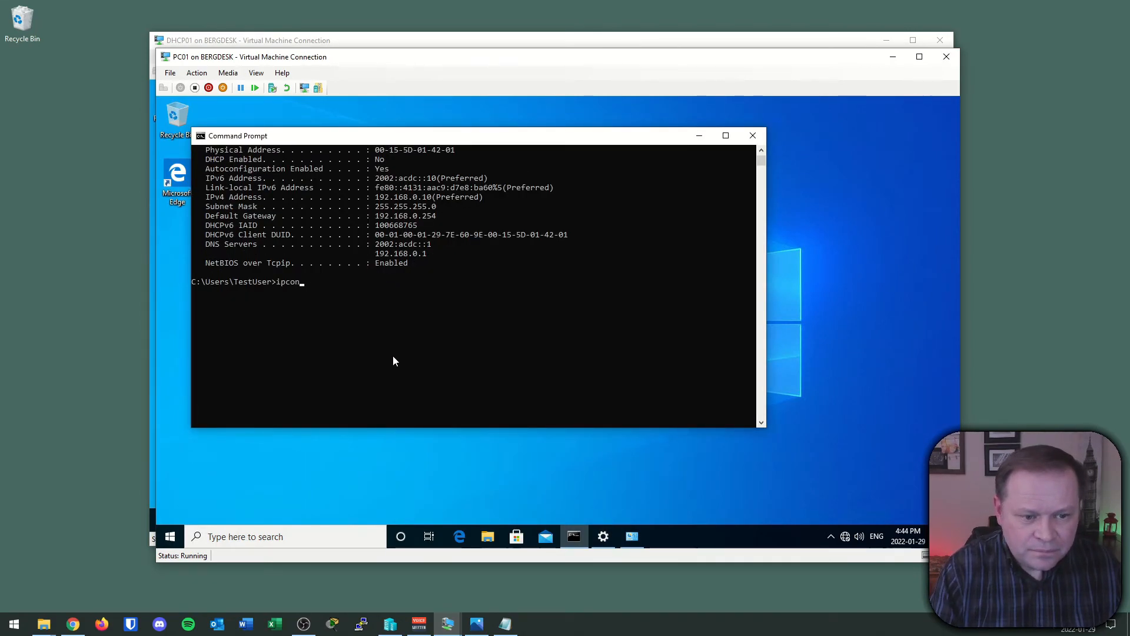
pyautogui.press('Return')
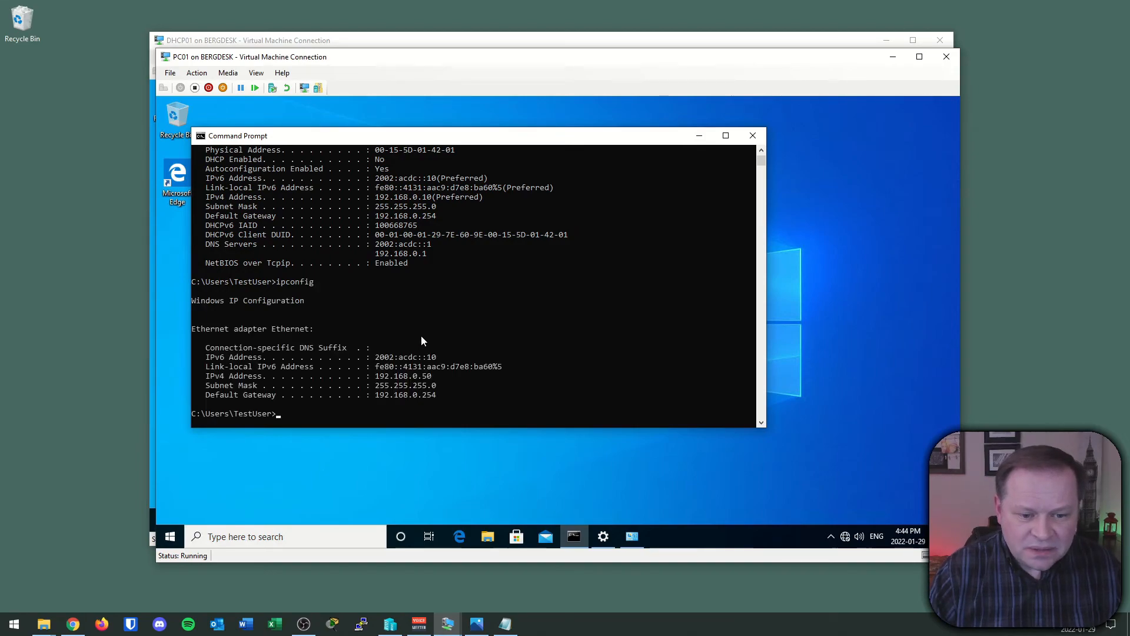
# Compare PC01's new ipconfig output with the earlier one, circling and crossing out the old IPv4 address on screen.
pyautogui.scroll(-3, 421, 336)
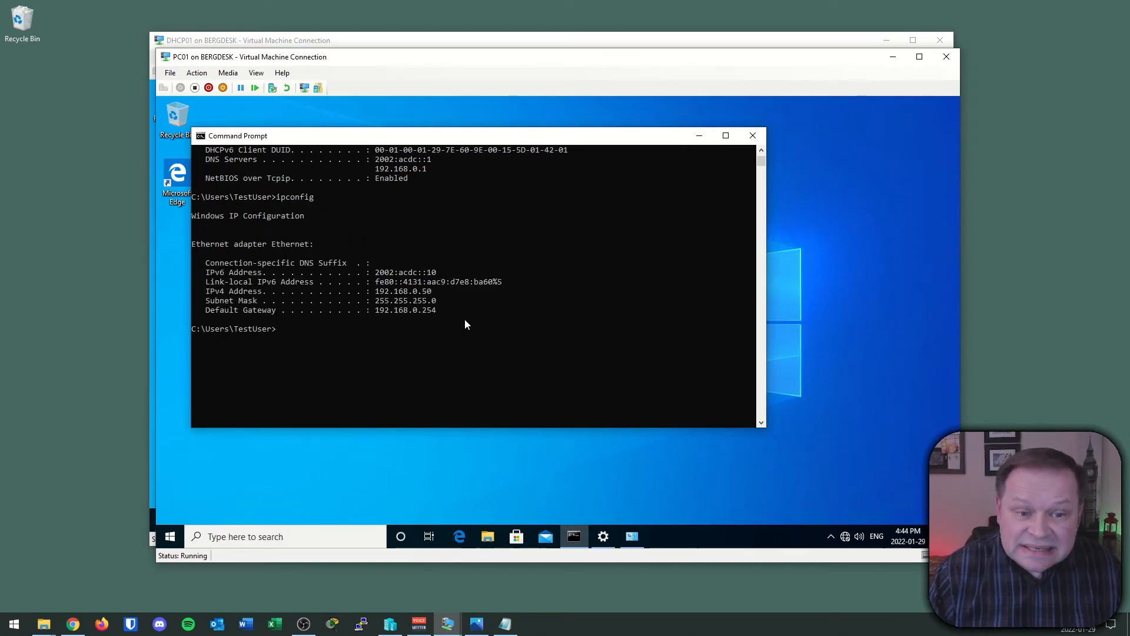
pyautogui.scroll(4, 464, 320)
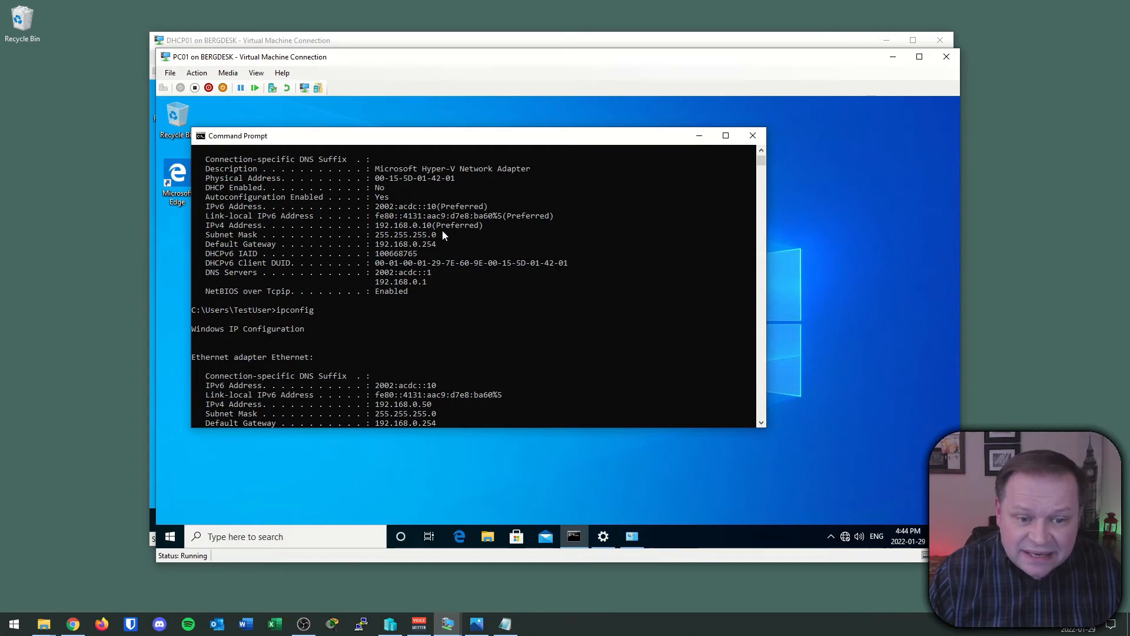
pyautogui.click(110, 280)
pyautogui.moveTo(463, 230)
pyautogui.mouseDown()
pyautogui.moveTo(416, 209)
pyautogui.moveTo(528, 246)
pyautogui.mouseUp()
pyautogui.moveTo(534, 221); pyautogui.dragTo(506, 253)
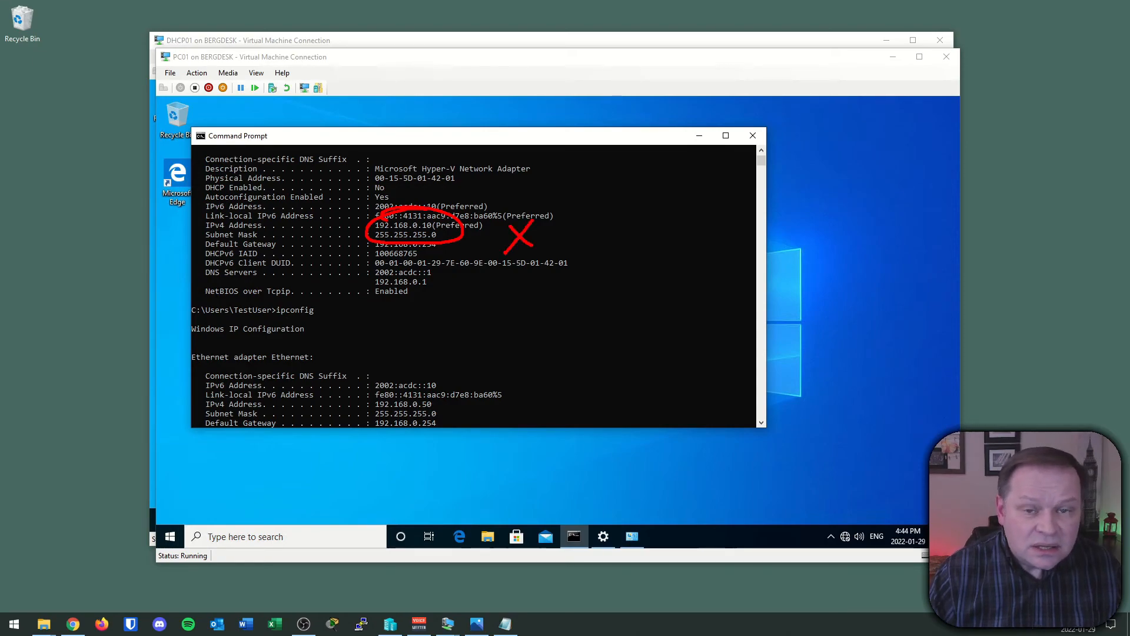
# Circle and check-mark PC01's new IPv4 address in the latest ipconfig output, then clear the screen annotations.
pyautogui.click(531, 263)
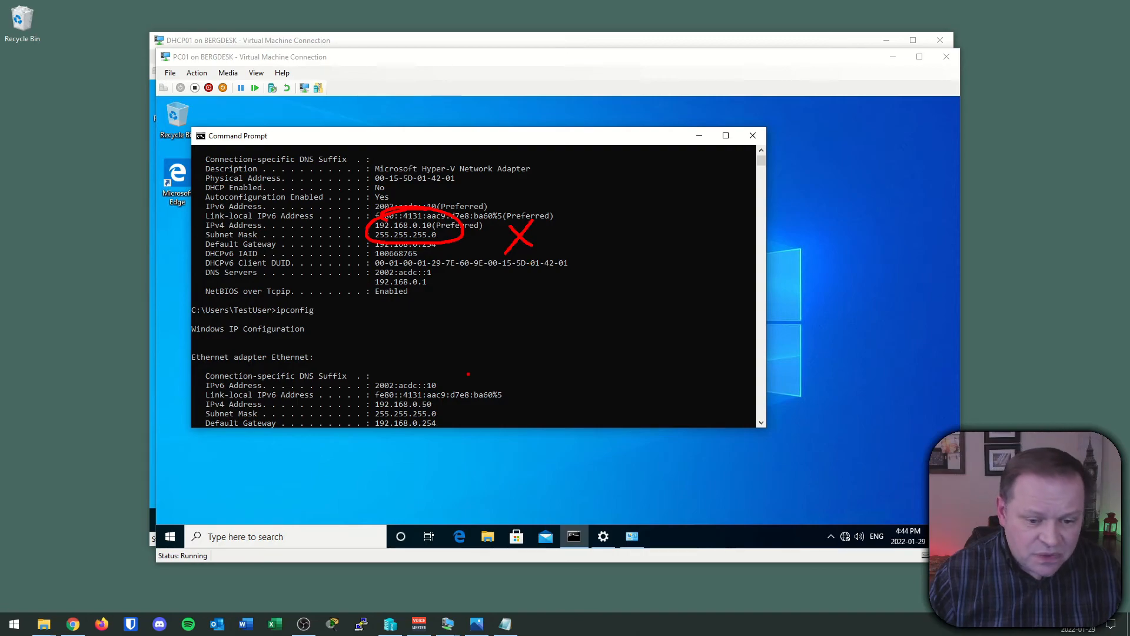
pyautogui.moveTo(448, 398)
pyautogui.mouseDown()
pyautogui.moveTo(357, 404)
pyautogui.moveTo(454, 409)
pyautogui.mouseUp()
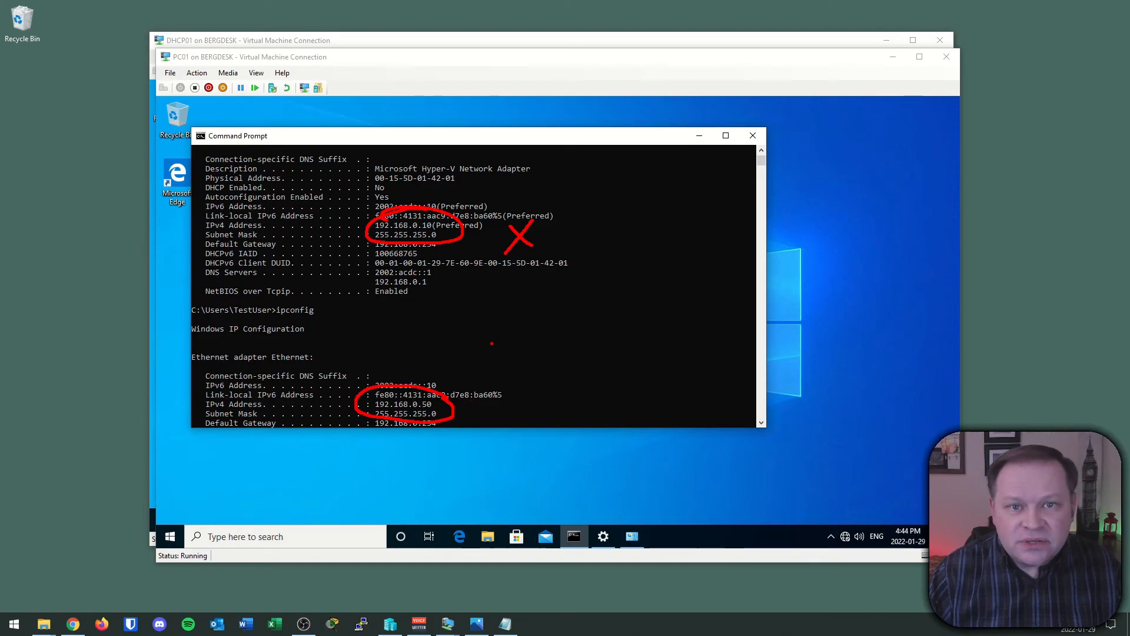
pyautogui.moveTo(467, 406); pyautogui.dragTo(486, 400)
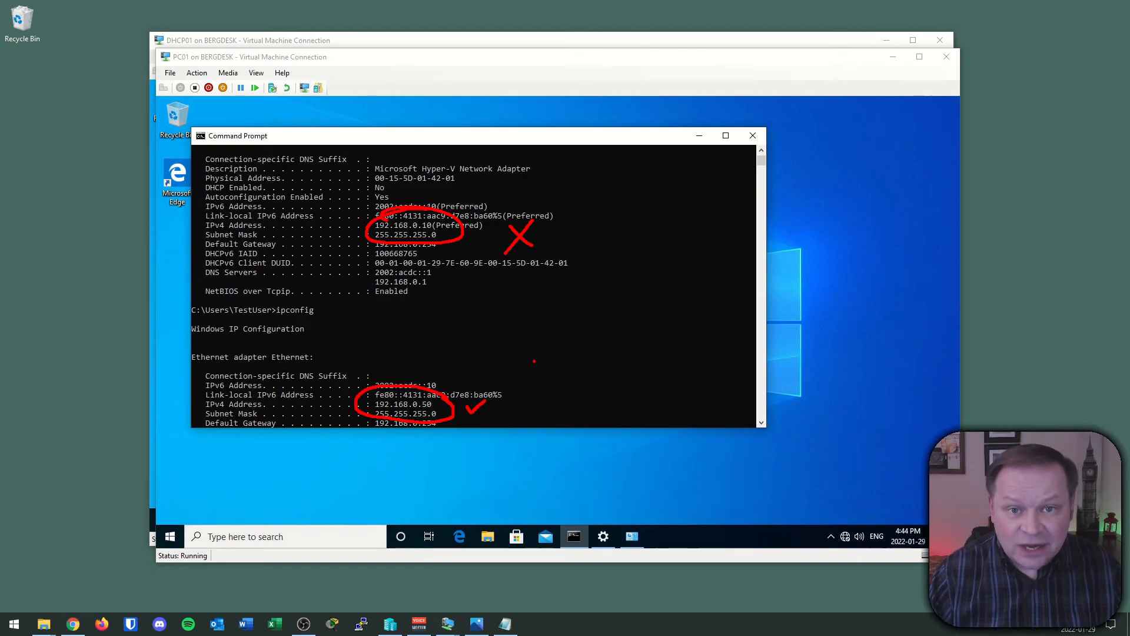
pyautogui.press('Escape')
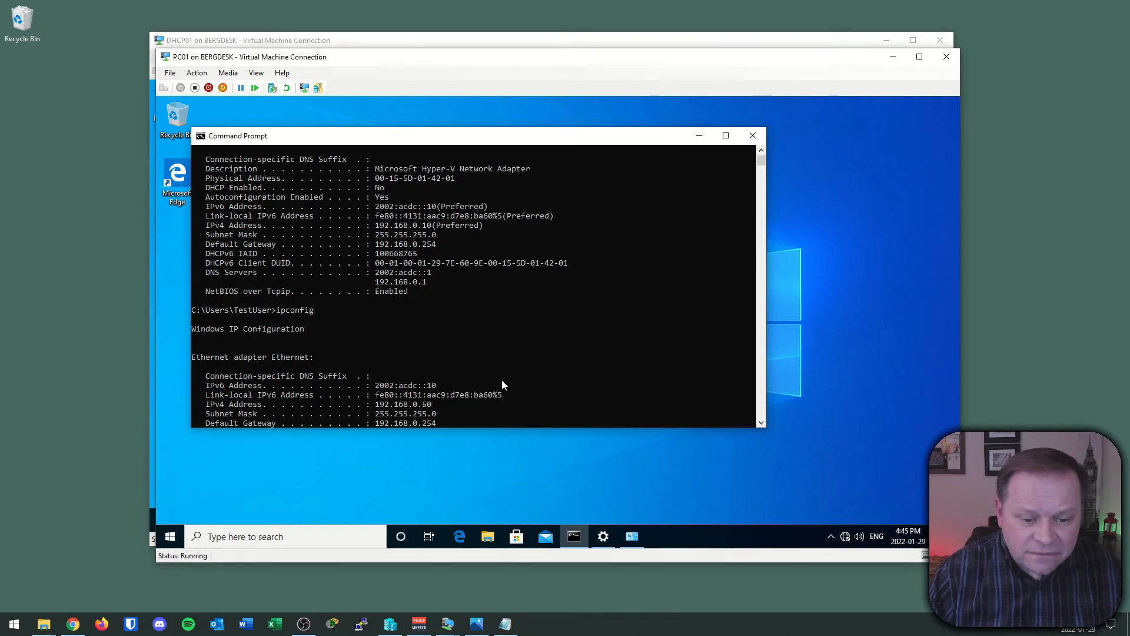
# Run ipconfig /all in PC01's Command Prompt to show the adapter's full configuration.
pyautogui.scroll(-4, 501, 379)
pyautogui.press('Up')
pyautogui.write('/all')
pyautogui.scroll(-2, 495, 353)
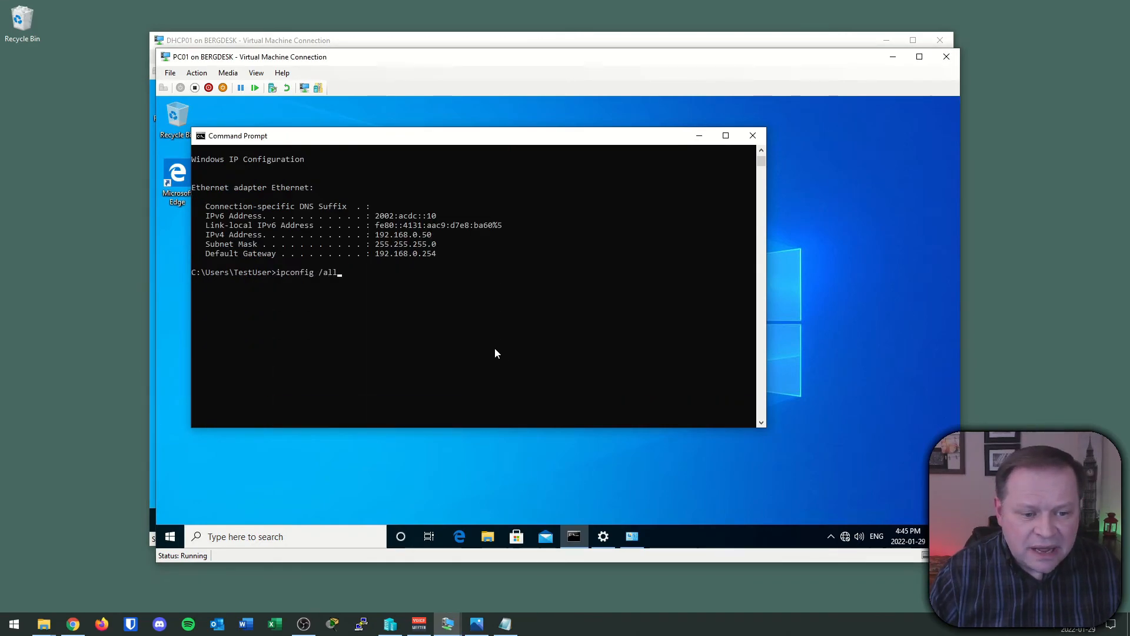
pyautogui.press('Return')
pyautogui.scroll(-2, 495, 353)
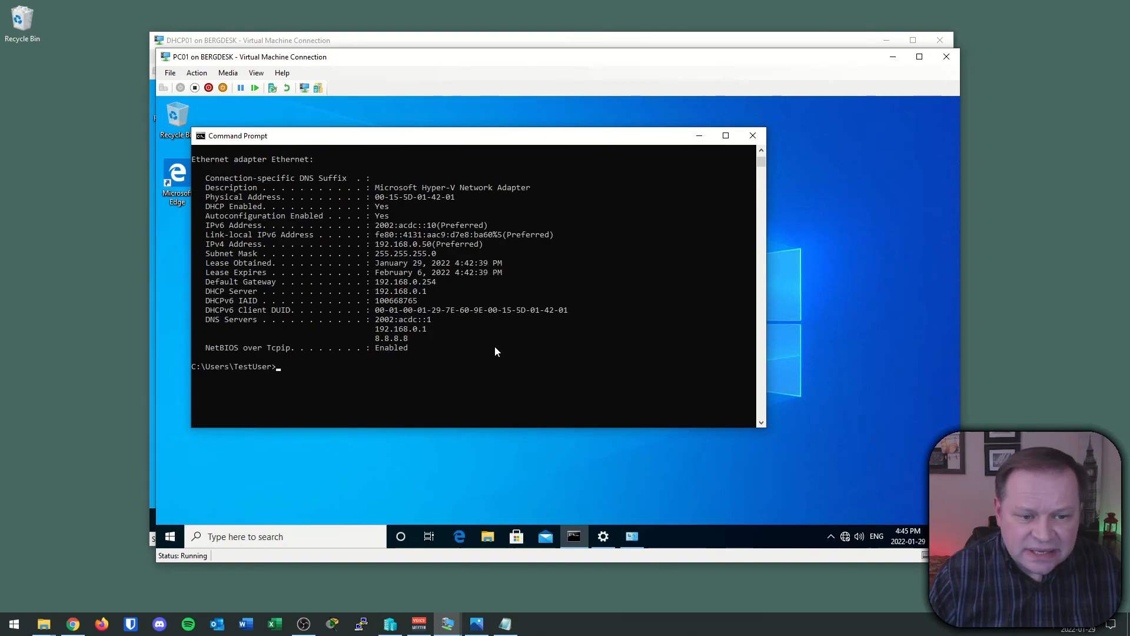
# Check the DHCP server, default gateway and IPv4 DNS servers in the ipconfig /all output, marking them on screen and clearing the marks.
pyautogui.click(73, 320)
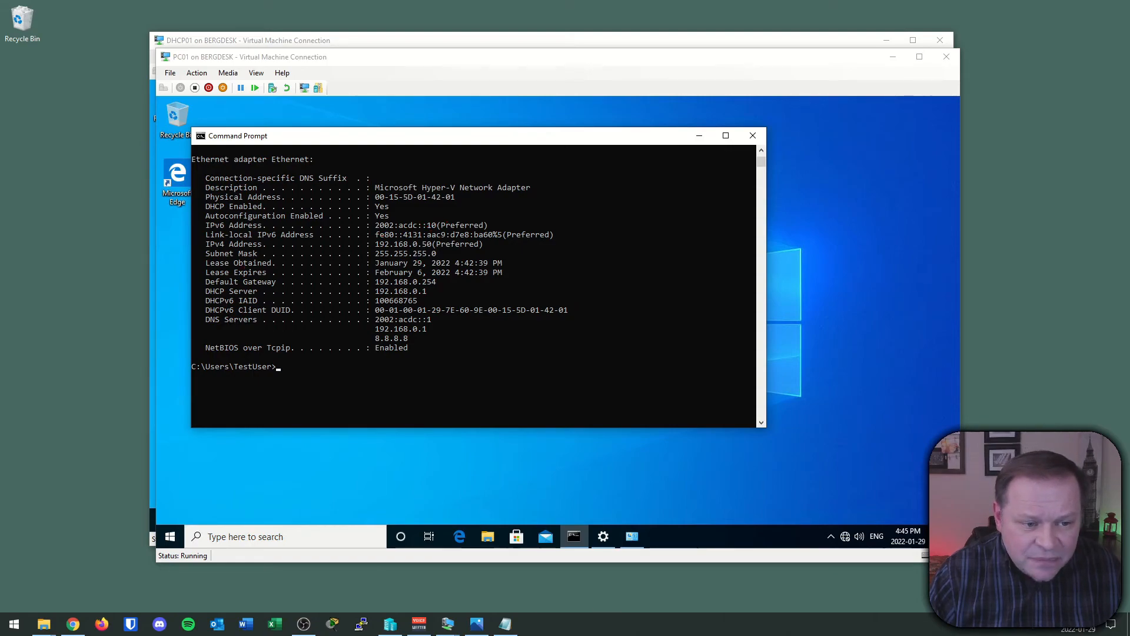
pyautogui.moveTo(187, 293); pyautogui.dragTo(200, 290)
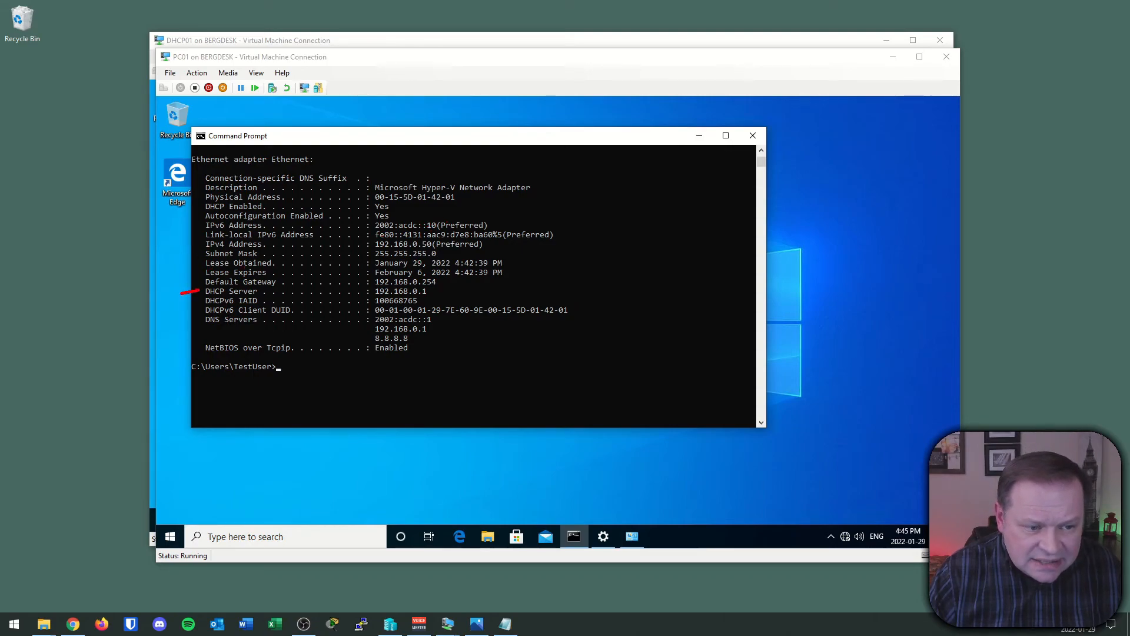
pyautogui.moveTo(481, 292); pyautogui.dragTo(431, 290)
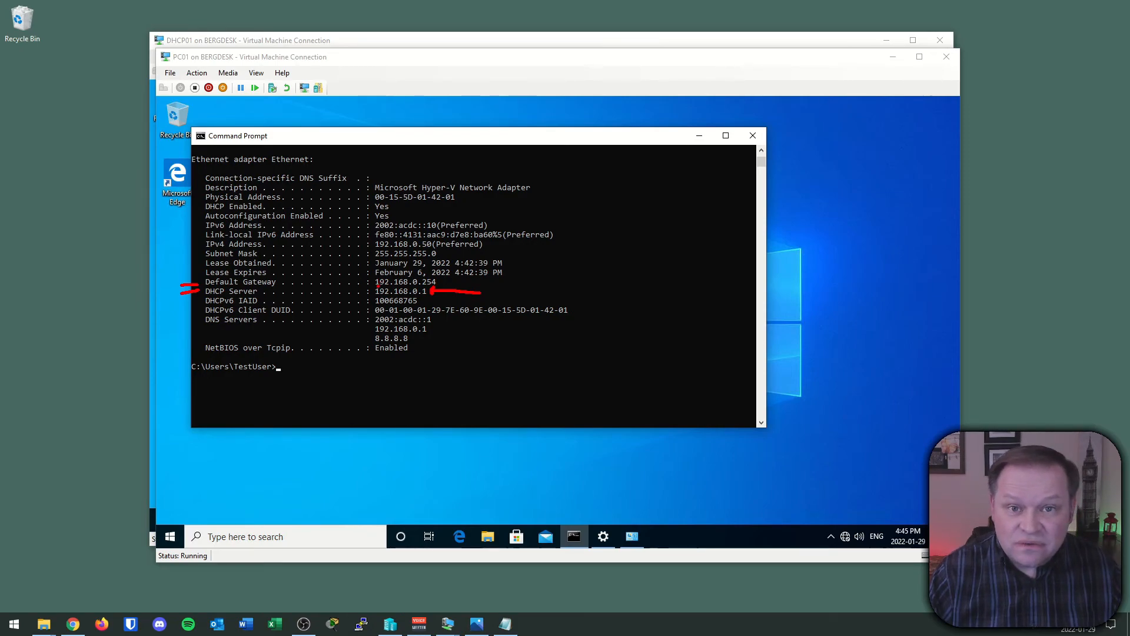
pyautogui.moveTo(452, 280); pyautogui.dragTo(463, 273)
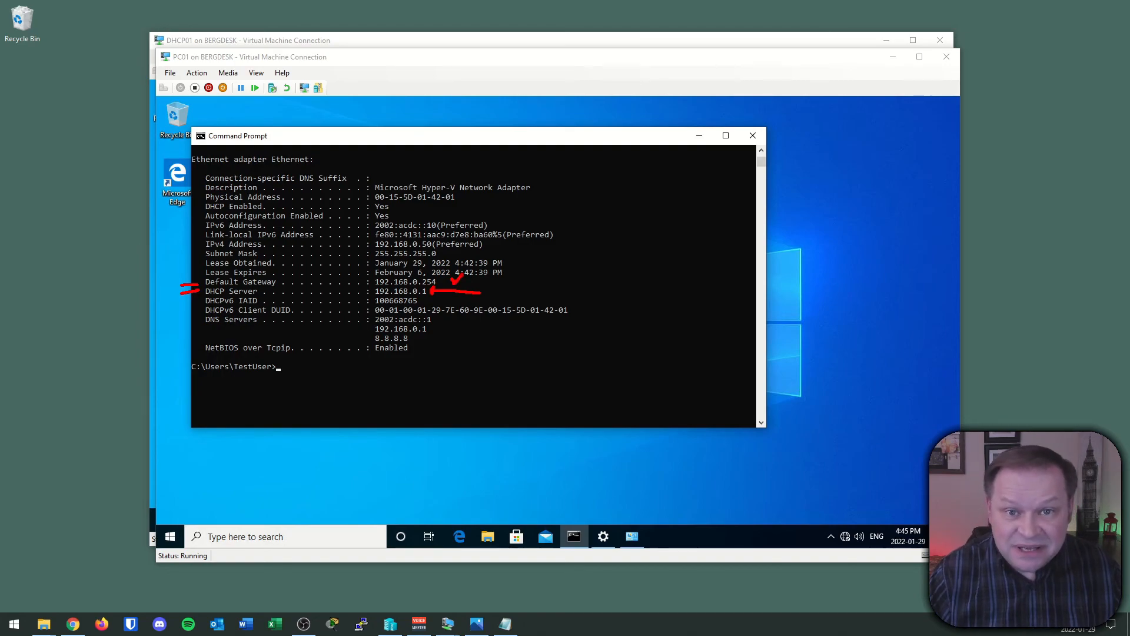
pyautogui.moveTo(363, 323)
pyautogui.mouseDown()
pyautogui.moveTo(370, 344)
pyautogui.moveTo(433, 335)
pyautogui.moveTo(378, 321)
pyautogui.mouseUp()
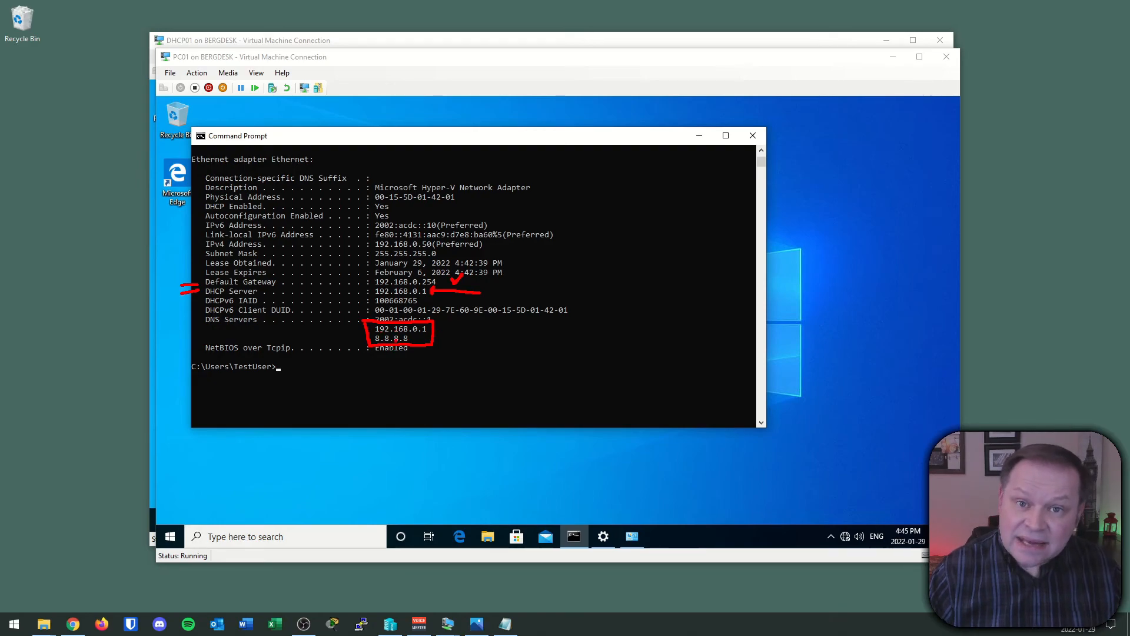
pyautogui.moveTo(451, 332); pyautogui.dragTo(486, 321)
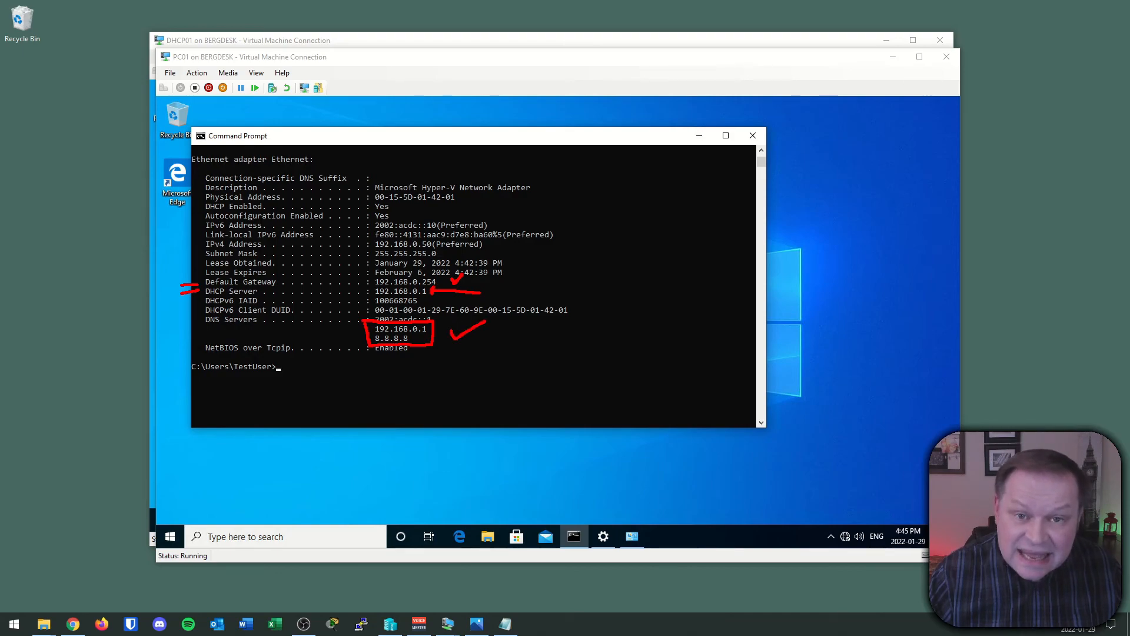
pyautogui.press('Escape')
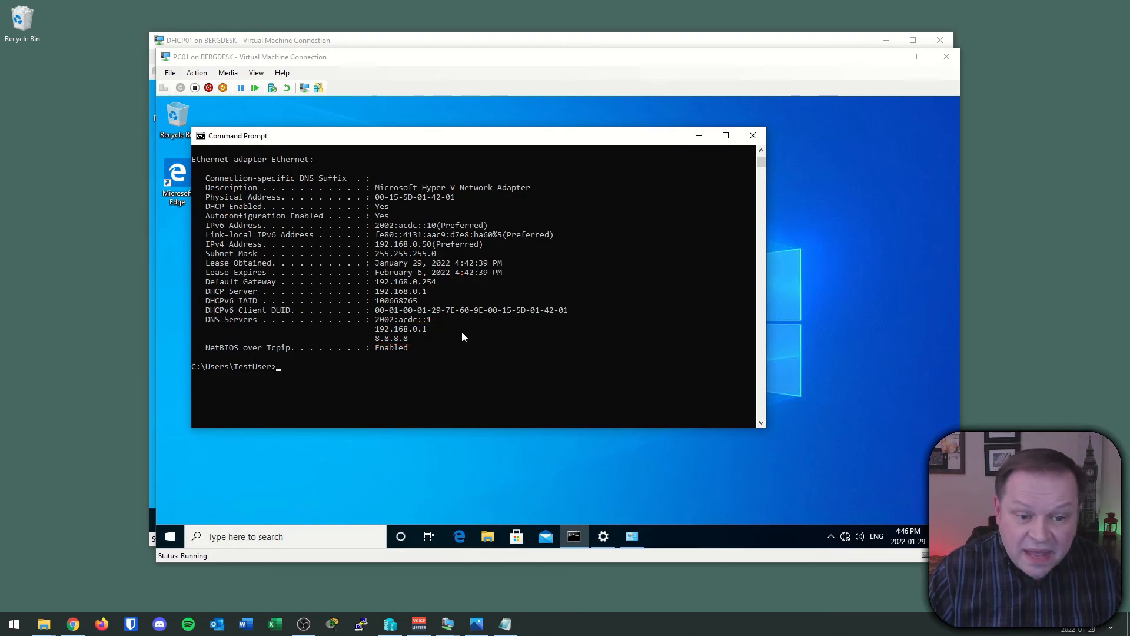
# Minimize PC01's Command Prompt, switch to the DHCP01 machine and inspect PC01's entry in the DataLAN scope's address leases, widening the list.
pyautogui.click(699, 136)
pyautogui.click(859, 40)
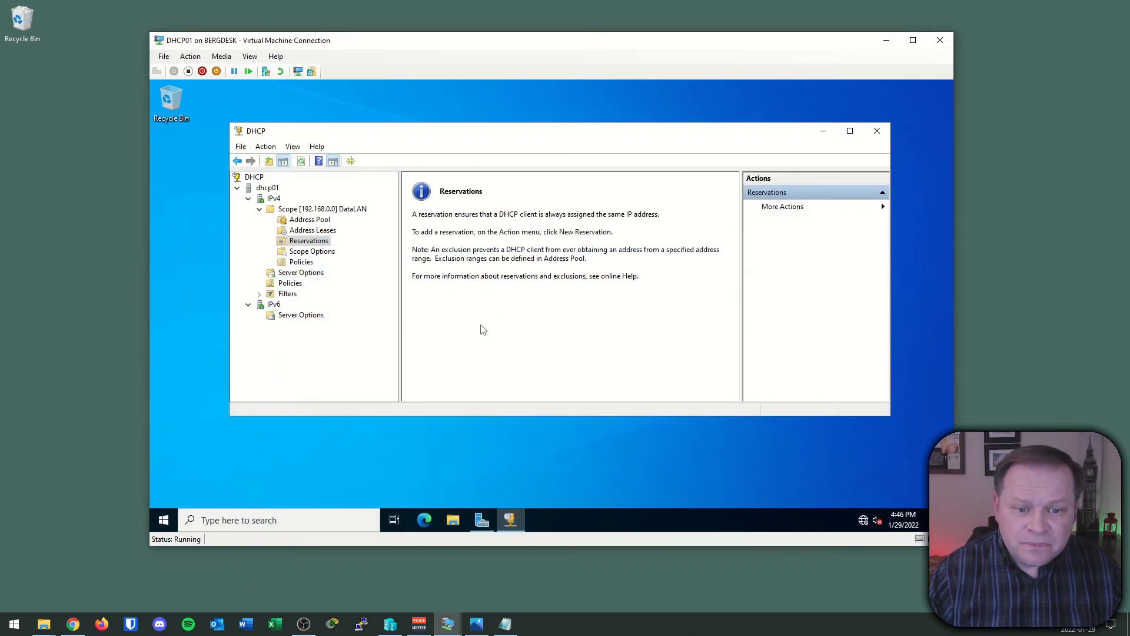
pyautogui.click(304, 220)
pyautogui.click(310, 231)
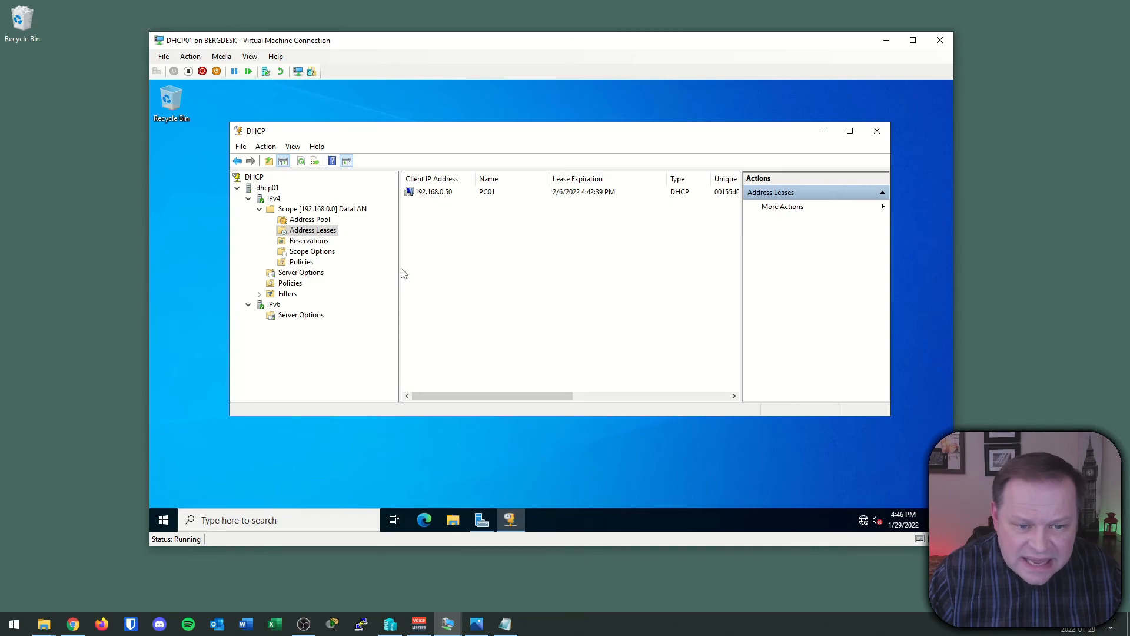
pyautogui.moveTo(401, 268); pyautogui.dragTo(385, 268)
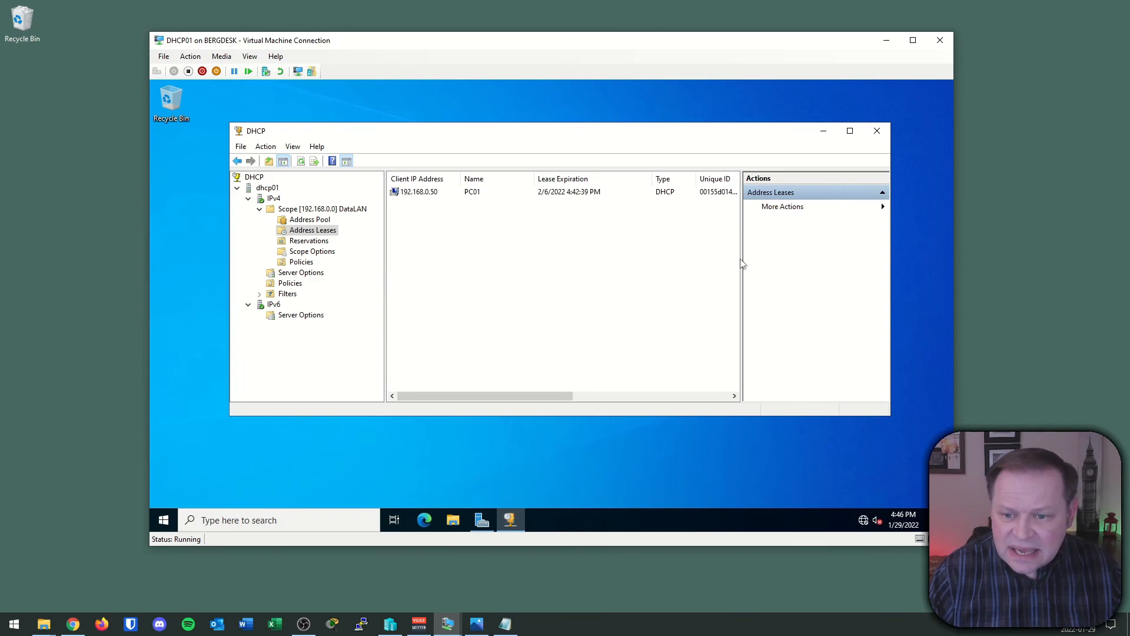
pyautogui.moveTo(742, 259); pyautogui.dragTo(799, 246)
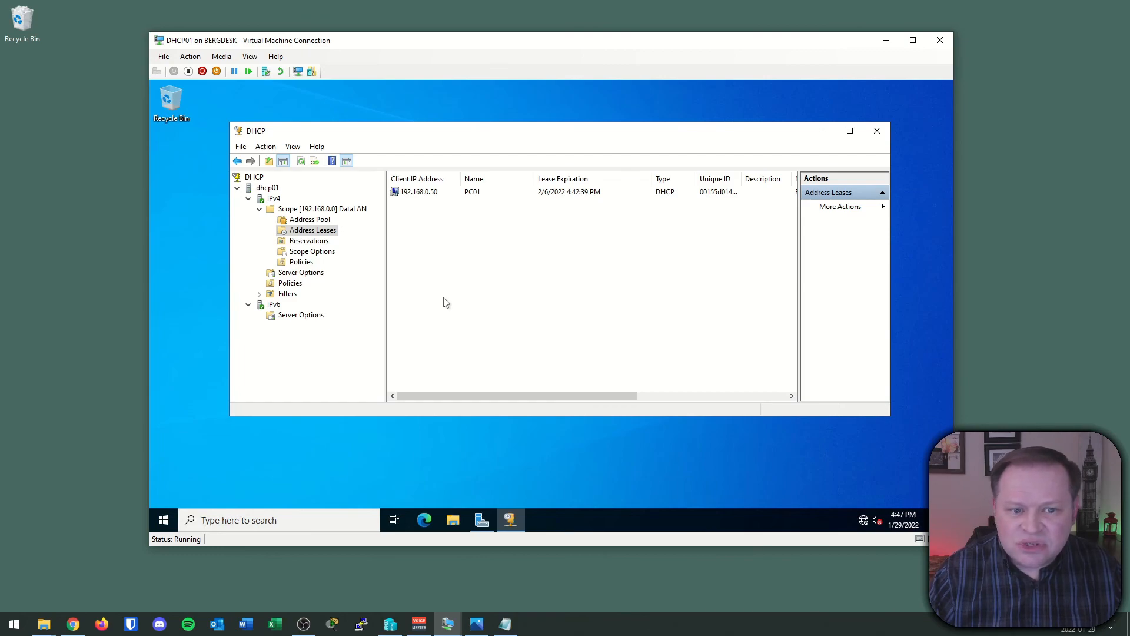
pyautogui.click(432, 193)
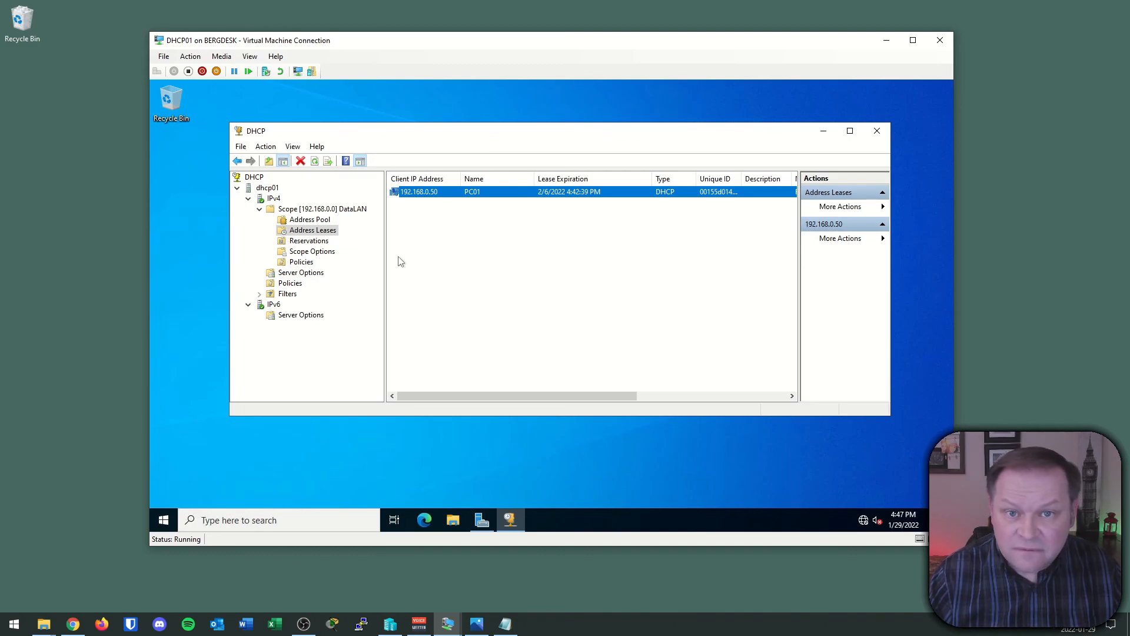
pyautogui.click(318, 242)
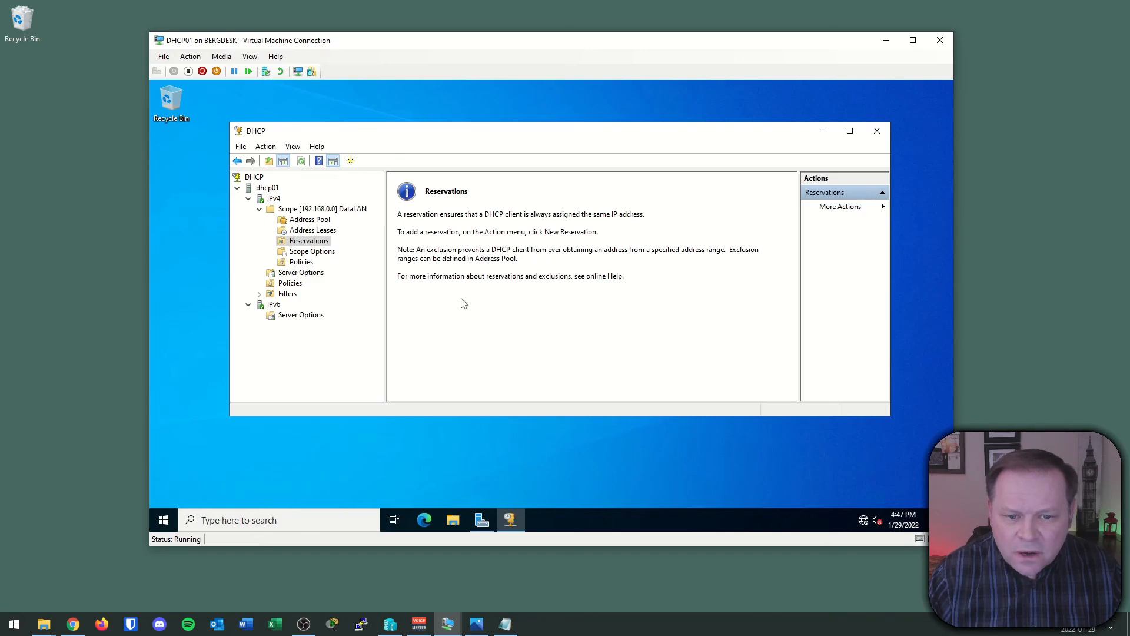
pyautogui.rightClick(318, 242)
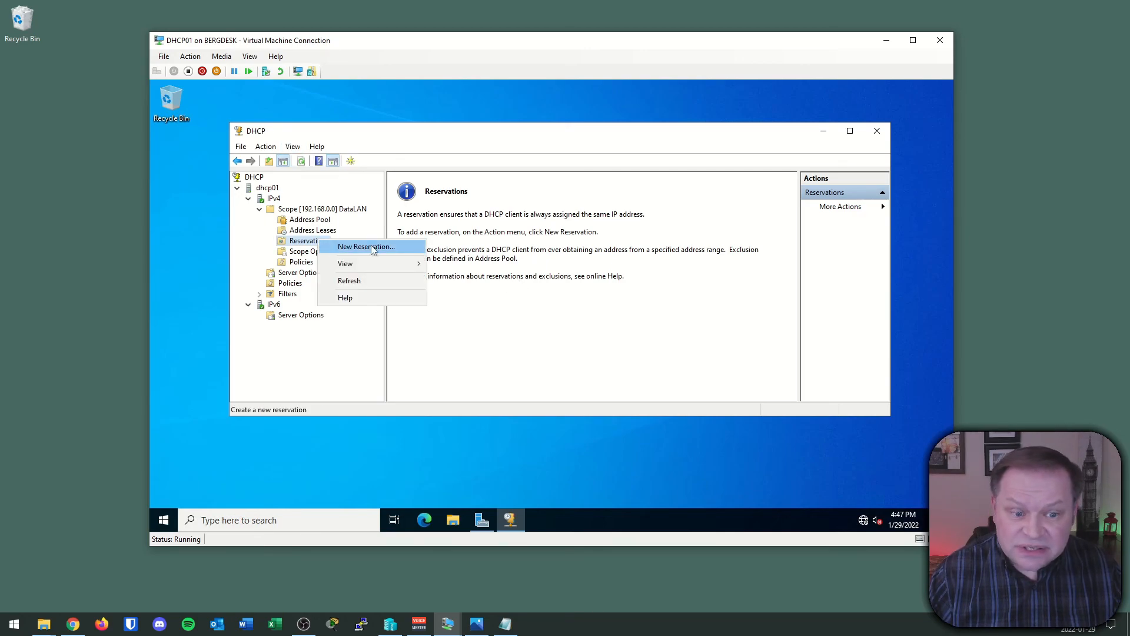
pyautogui.click(266, 150)
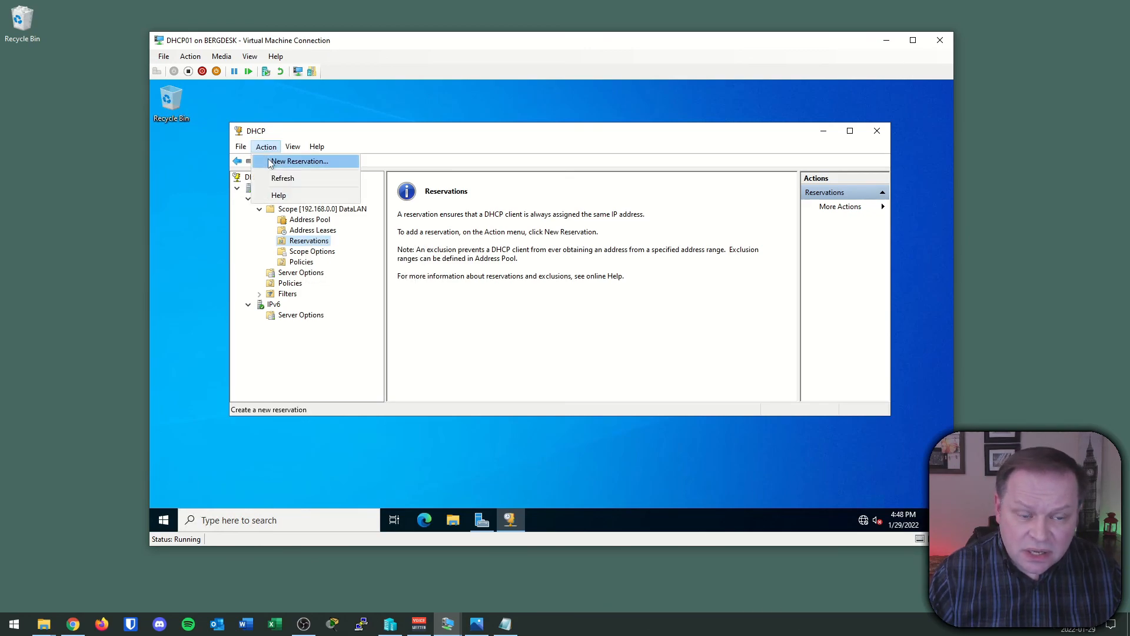
pyautogui.click(270, 162)
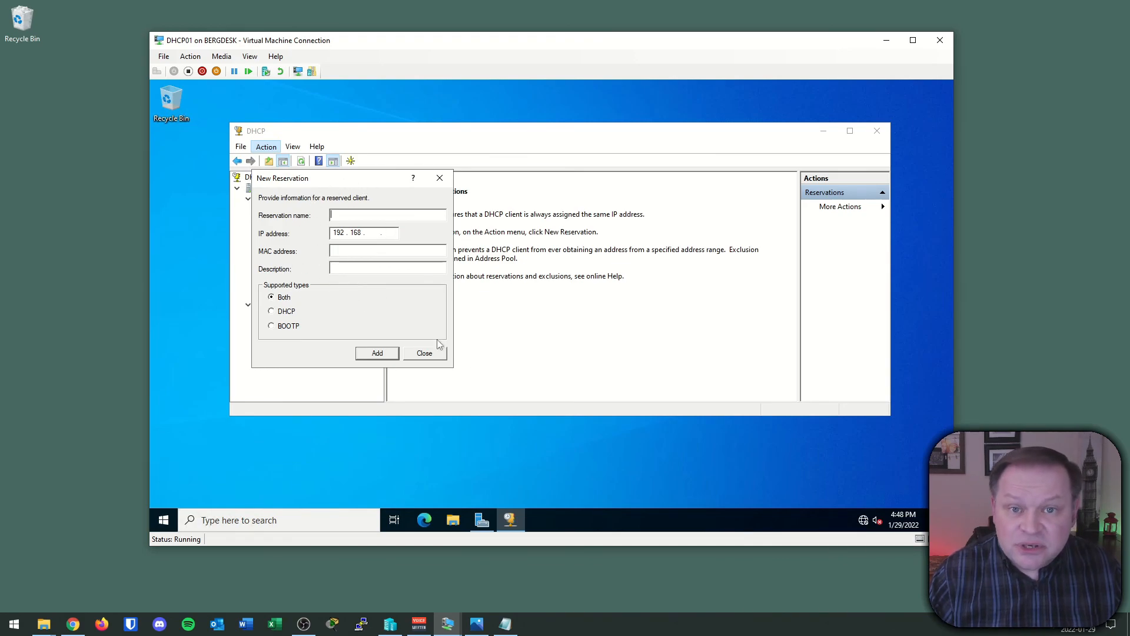
pyautogui.click(433, 356)
# Convert PC01's 192.168.0.50 address lease into a reservation, dismiss the confirmation and display the new reservation's options.
pyautogui.click(315, 230)
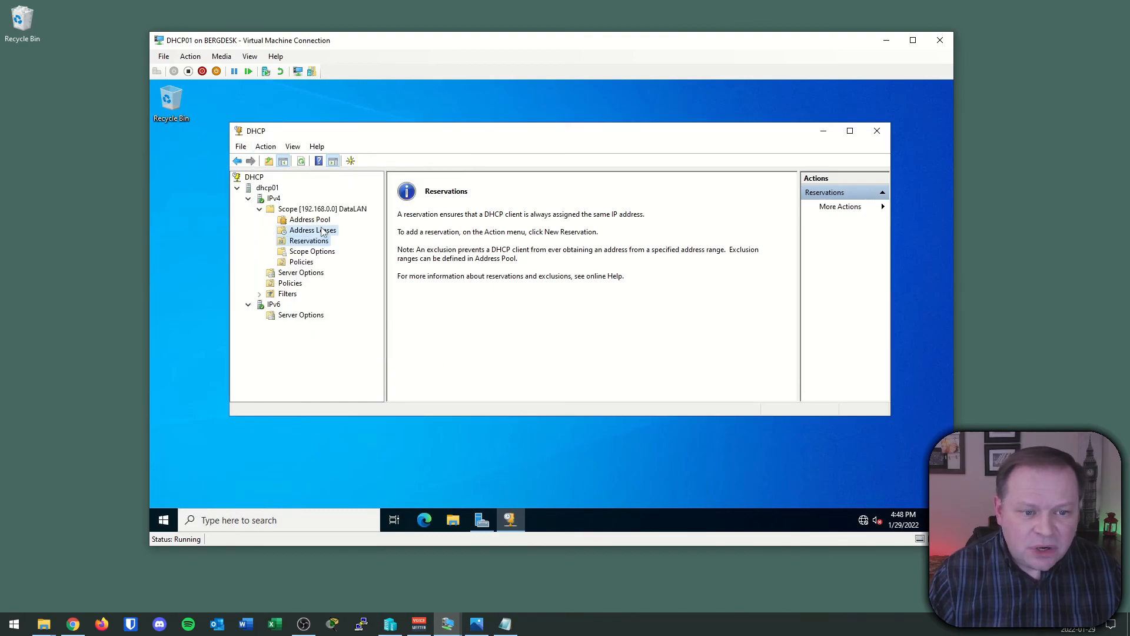
pyautogui.rightClick(411, 193)
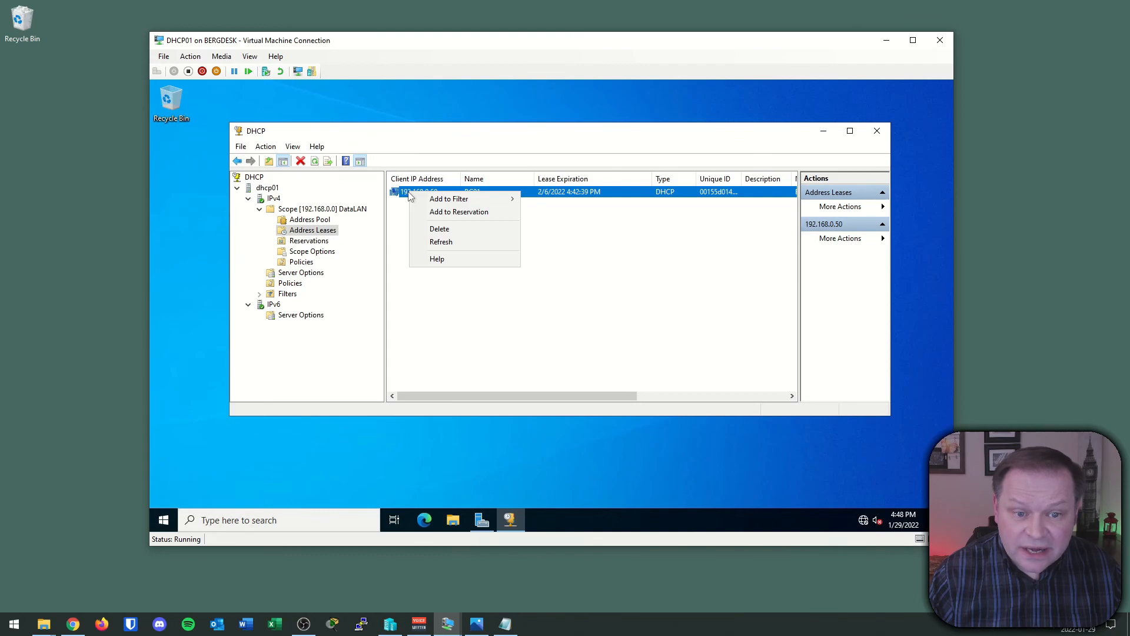
pyautogui.click(469, 213)
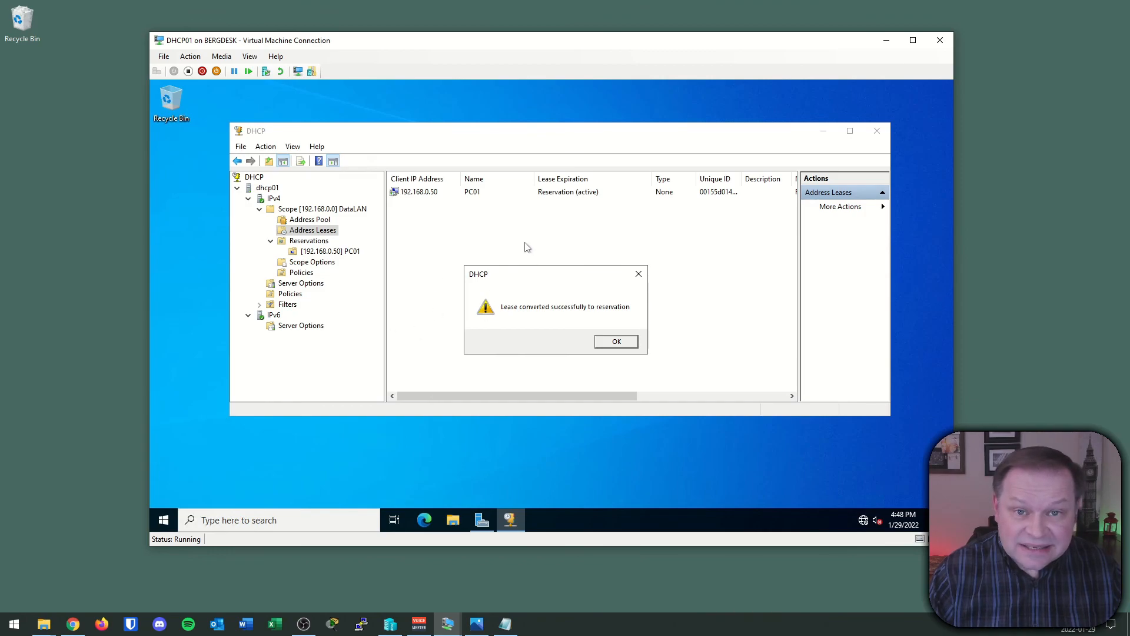
pyautogui.click(623, 341)
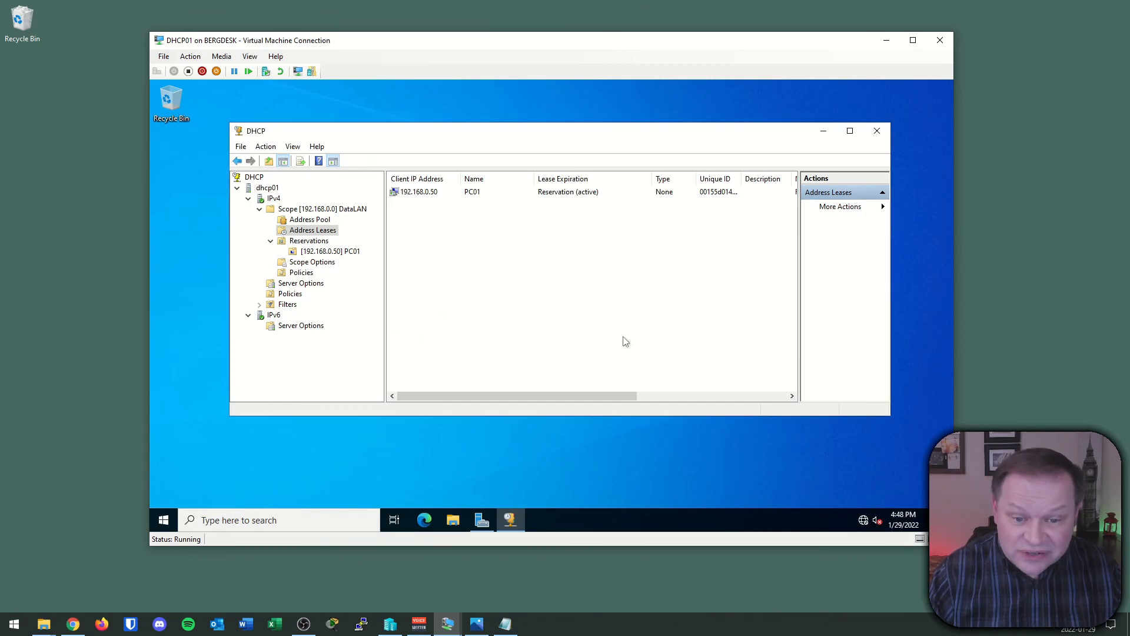
pyautogui.click(327, 252)
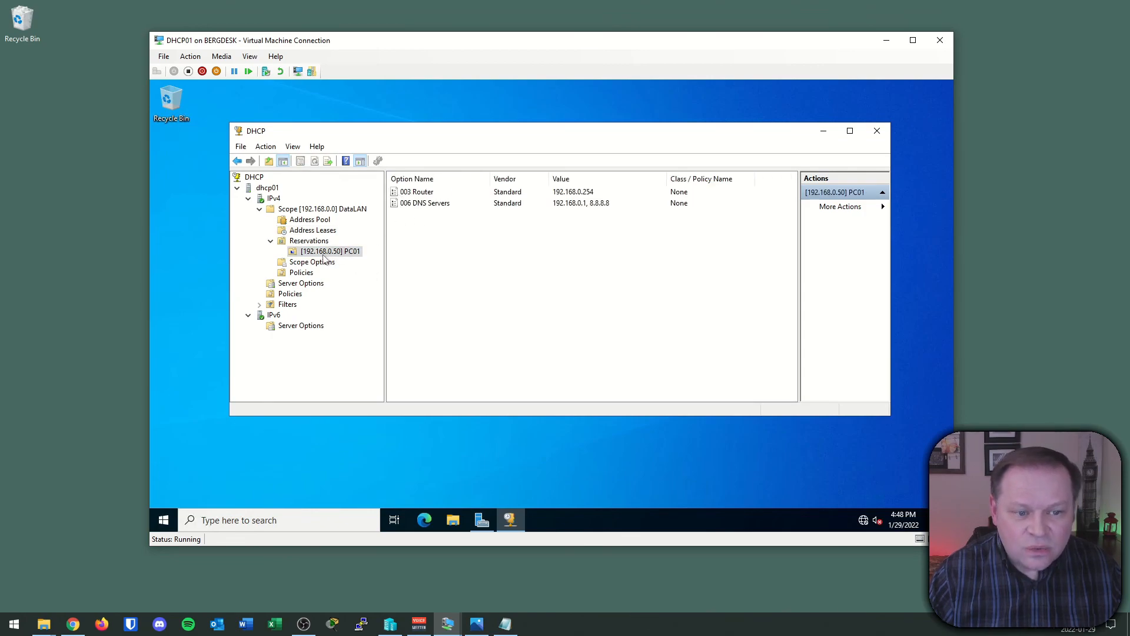